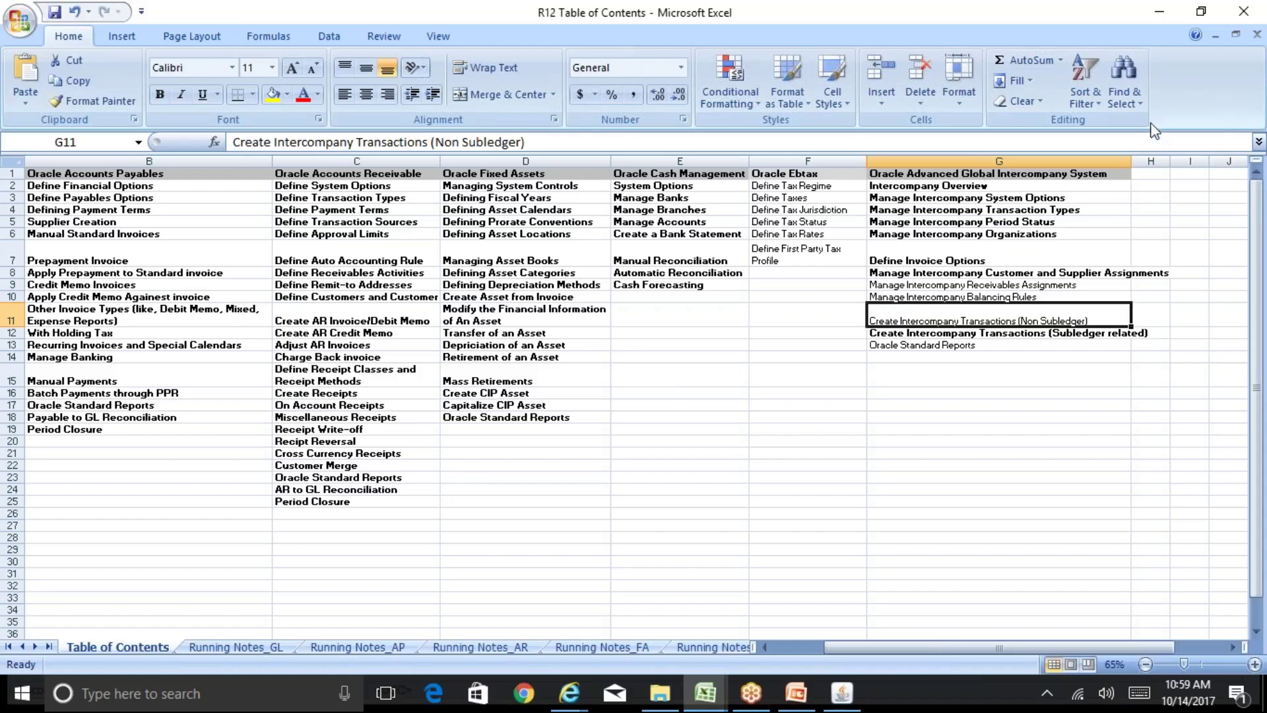
- Widen column G of the R12 Table of Contents sheet to fit the Advanced Global Intercompany topics
left_click_drag(1134, 162, 1188, 163)
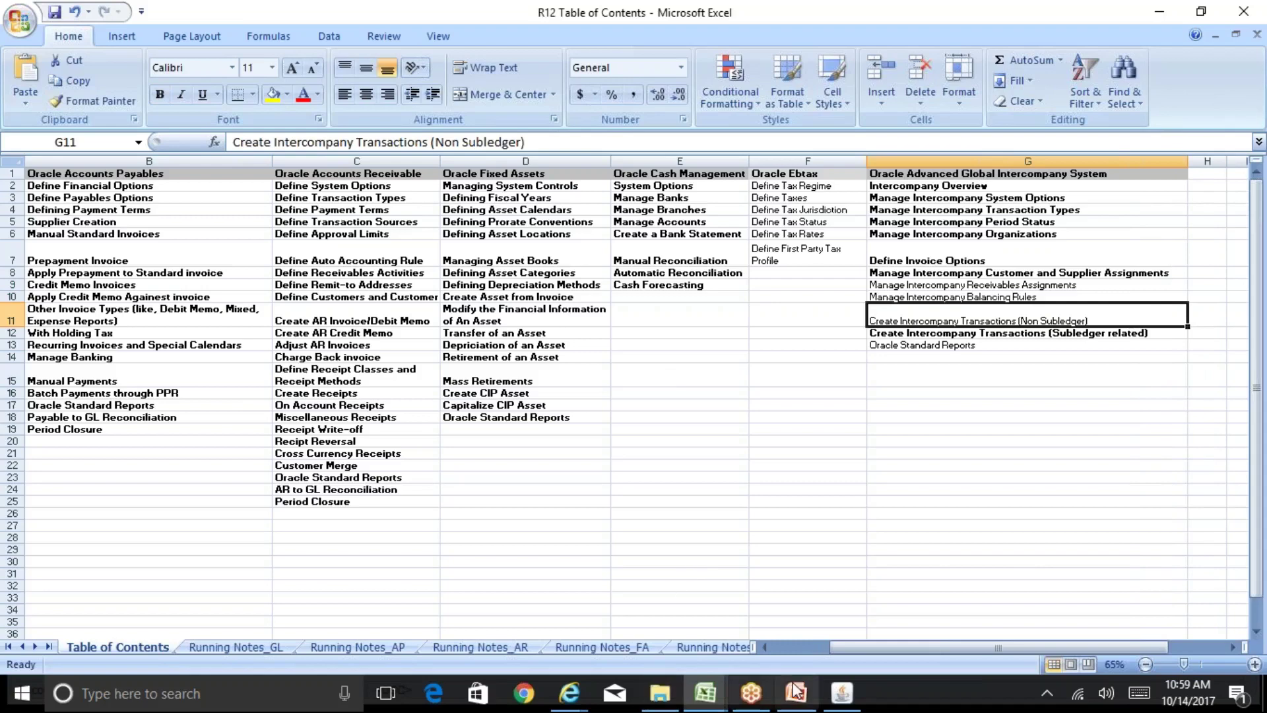
- Close the receivables Transactions form, switch to AGIS Intercompany Super User, Reliance, and choose Transaction > Outbound
left_click(843, 693)
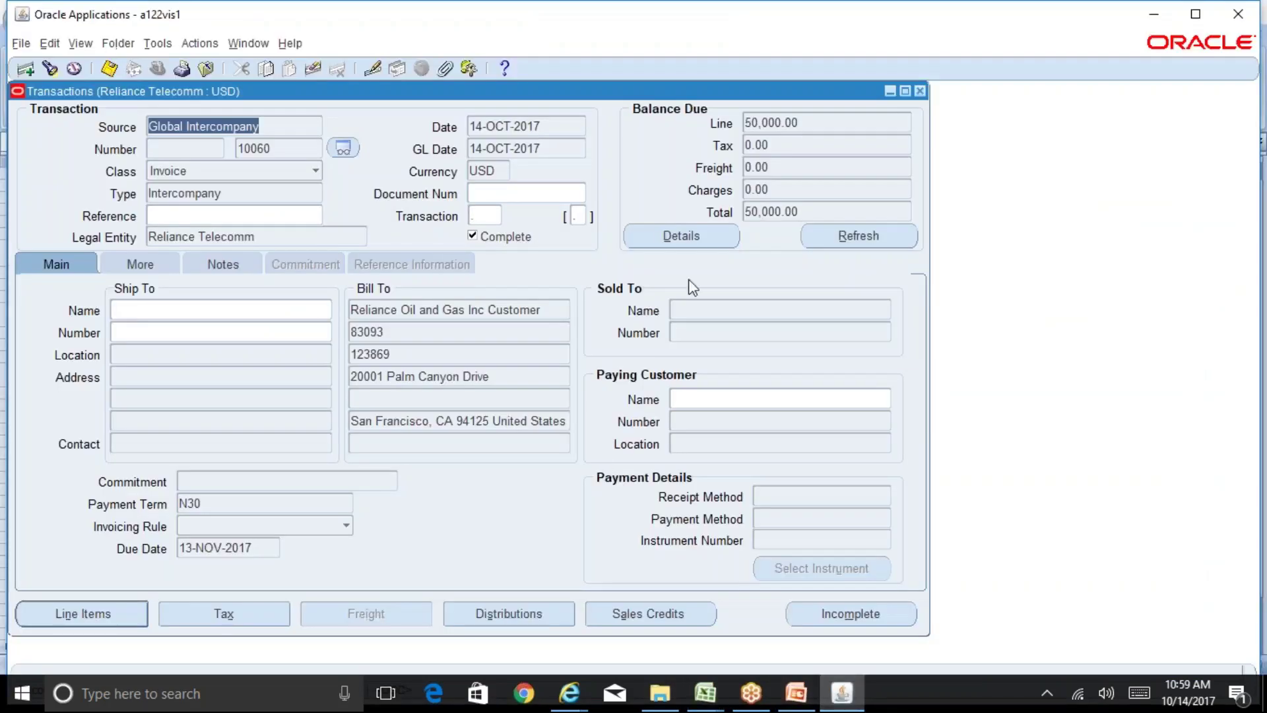
left_click(921, 91)
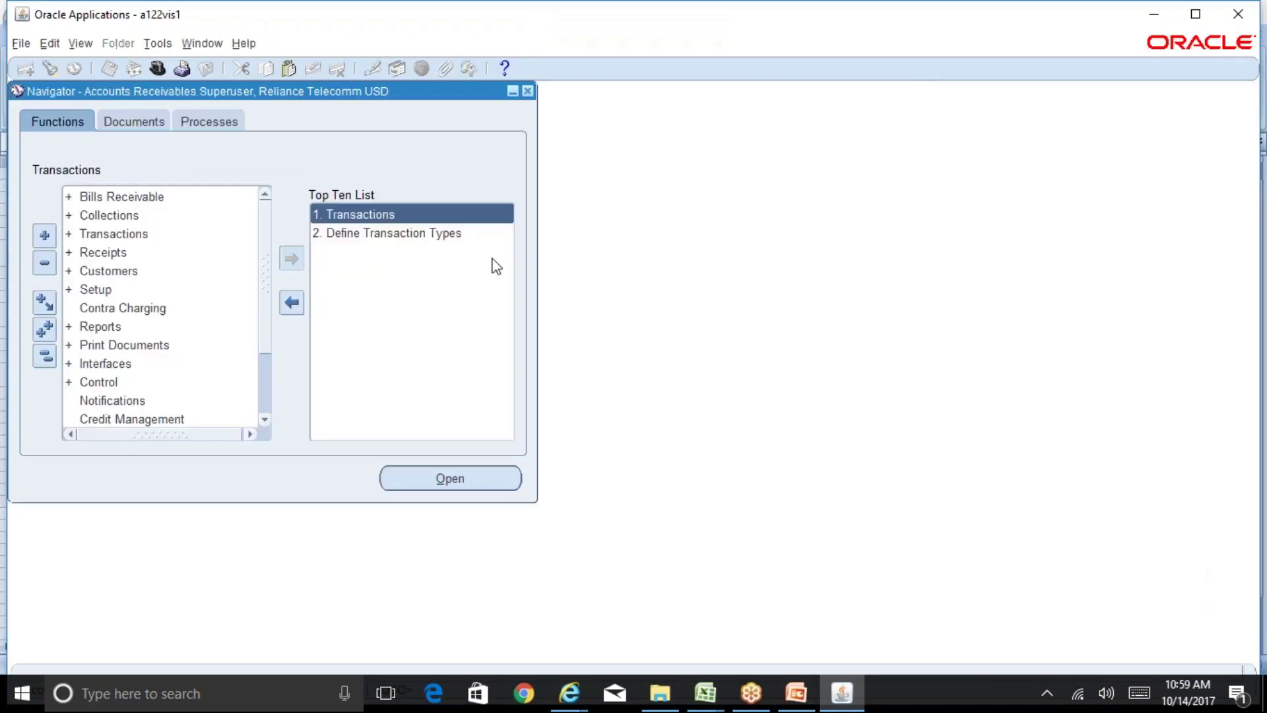
key("alt+f")
key("w")
key("Return")
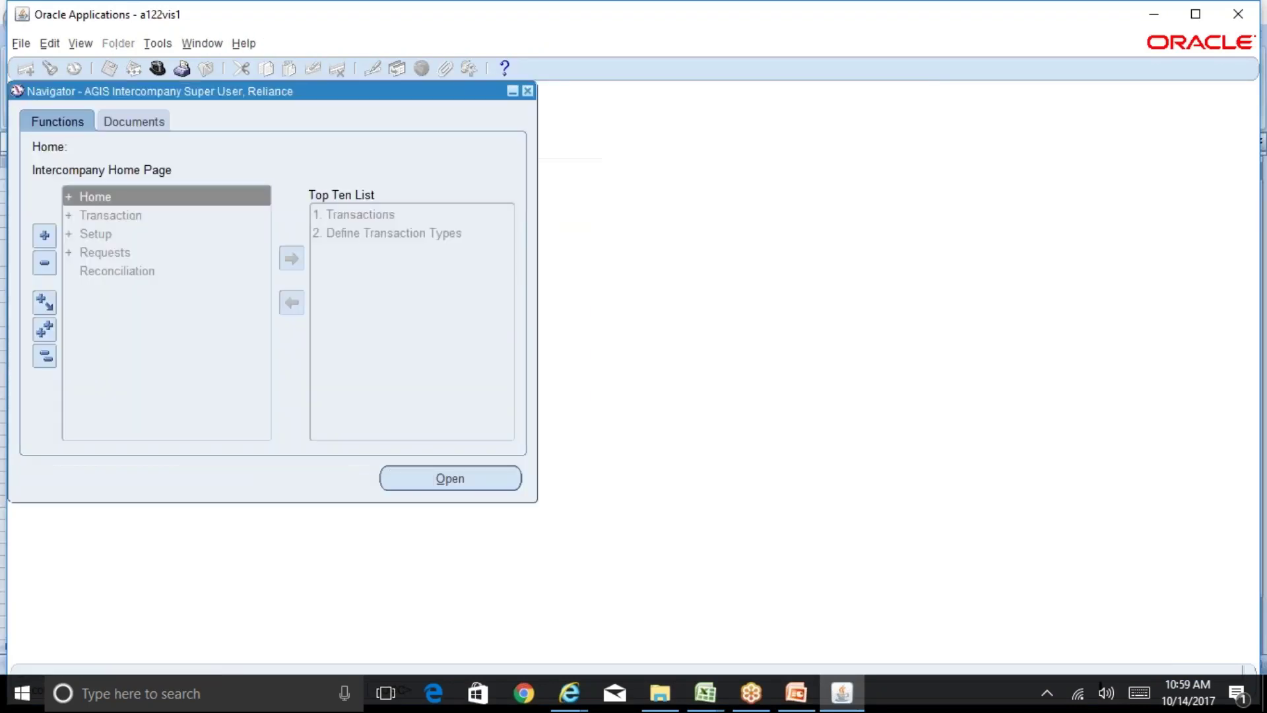
double_click(109, 216)
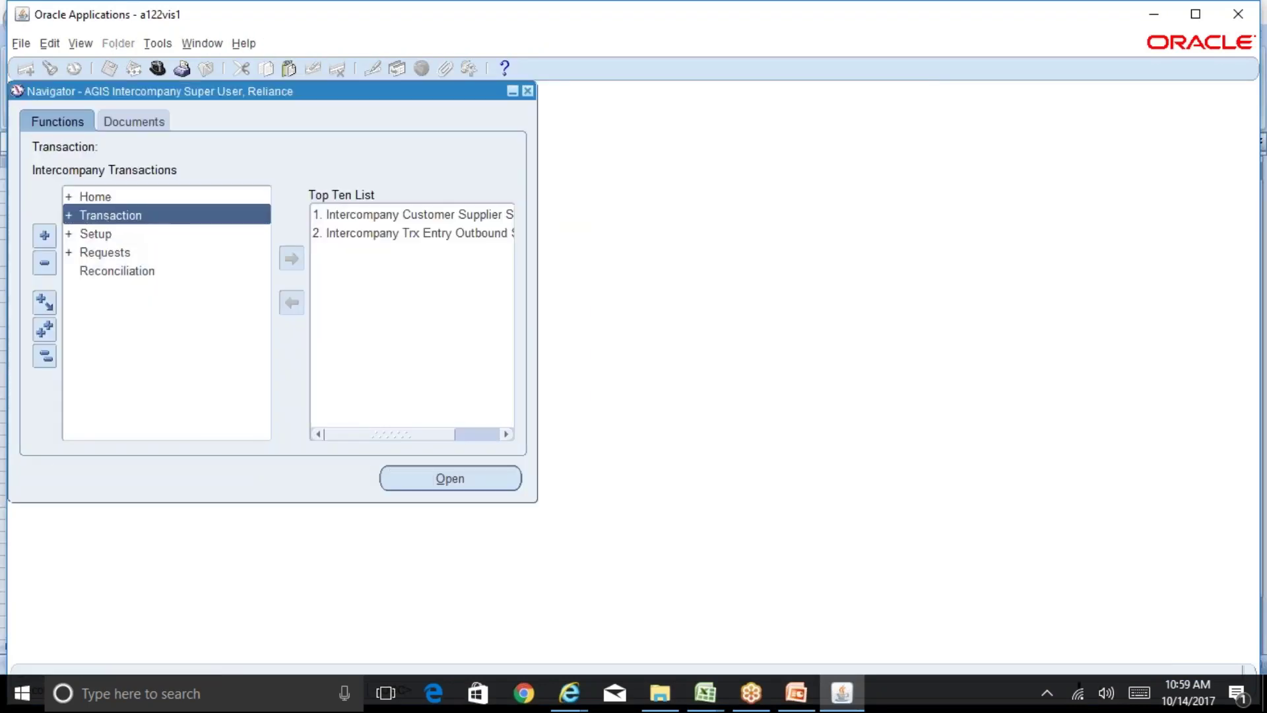
left_click(126, 234)
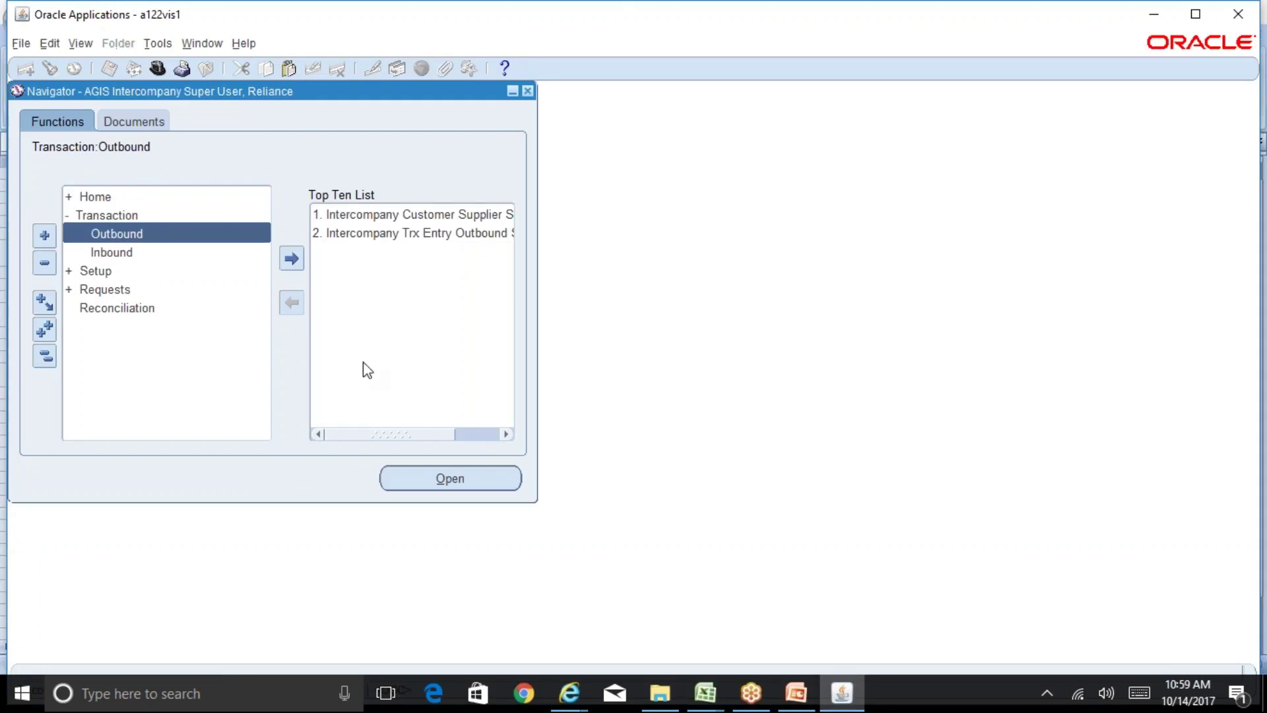
- Close the leftover report and subledger journal windows, leaving the Search Outbound Batches page in front
left_click(569, 693)
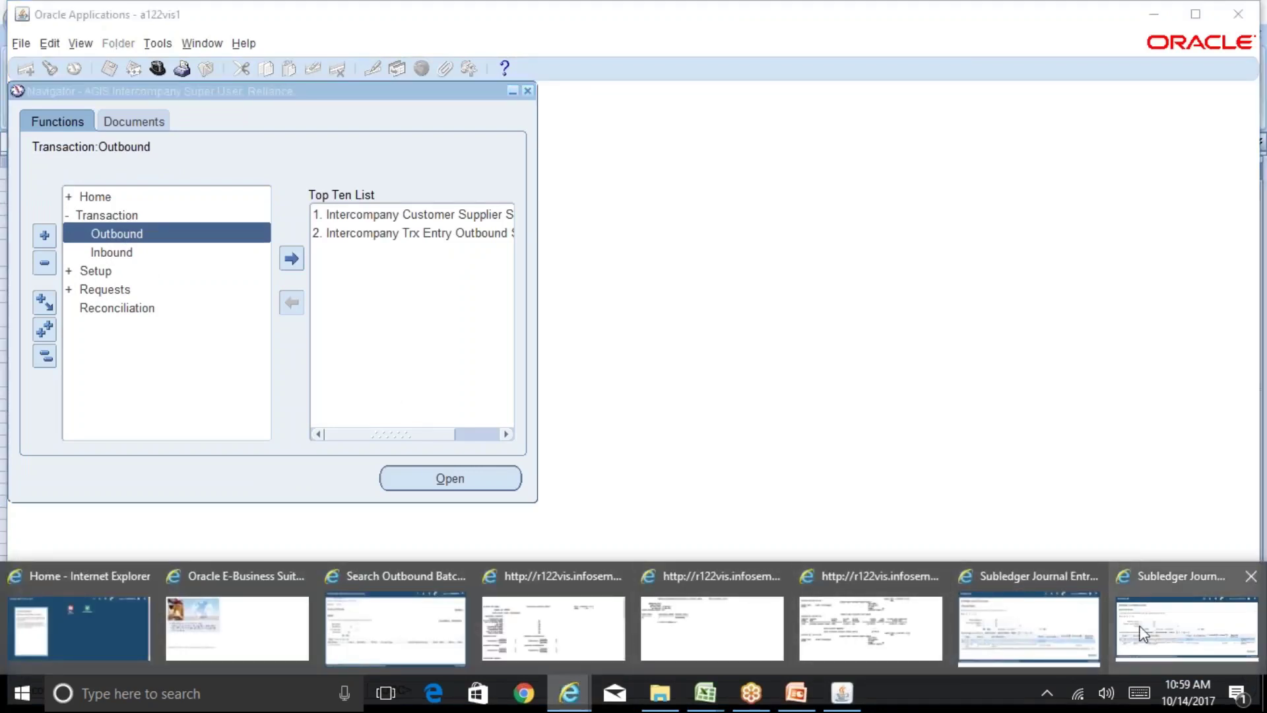
left_click(935, 577)
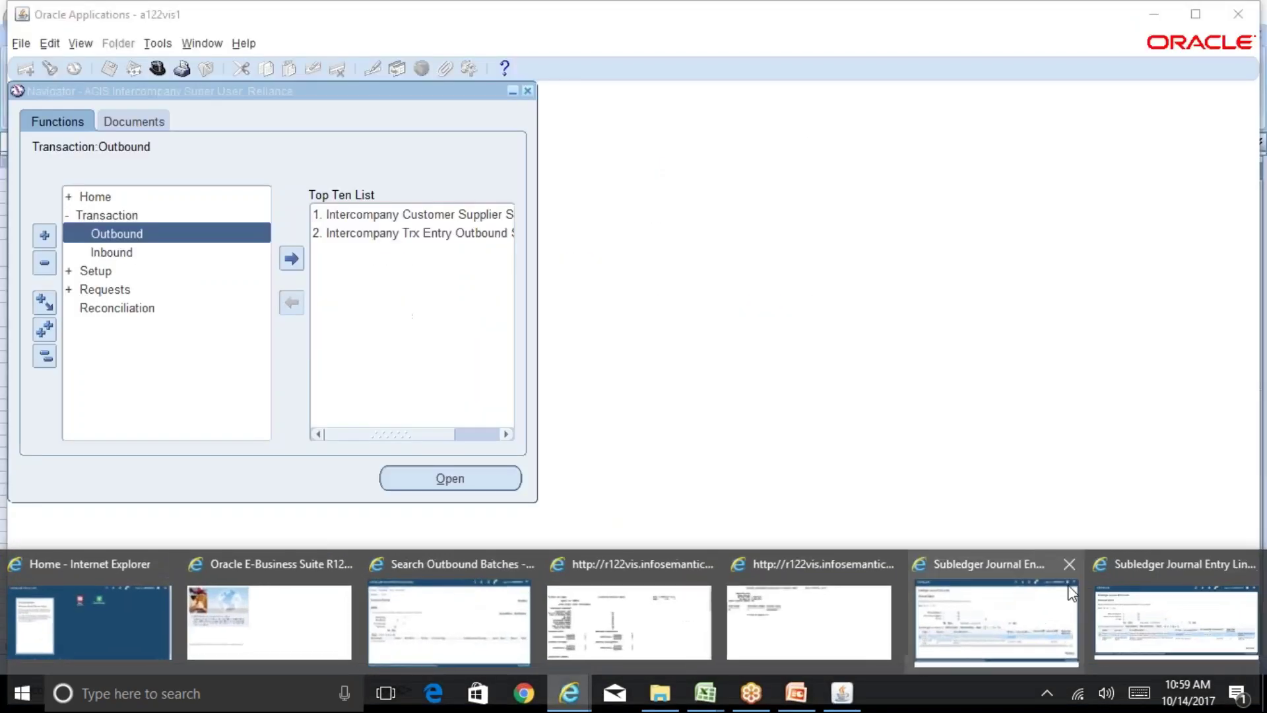
left_click(1069, 565)
left_click(1191, 554)
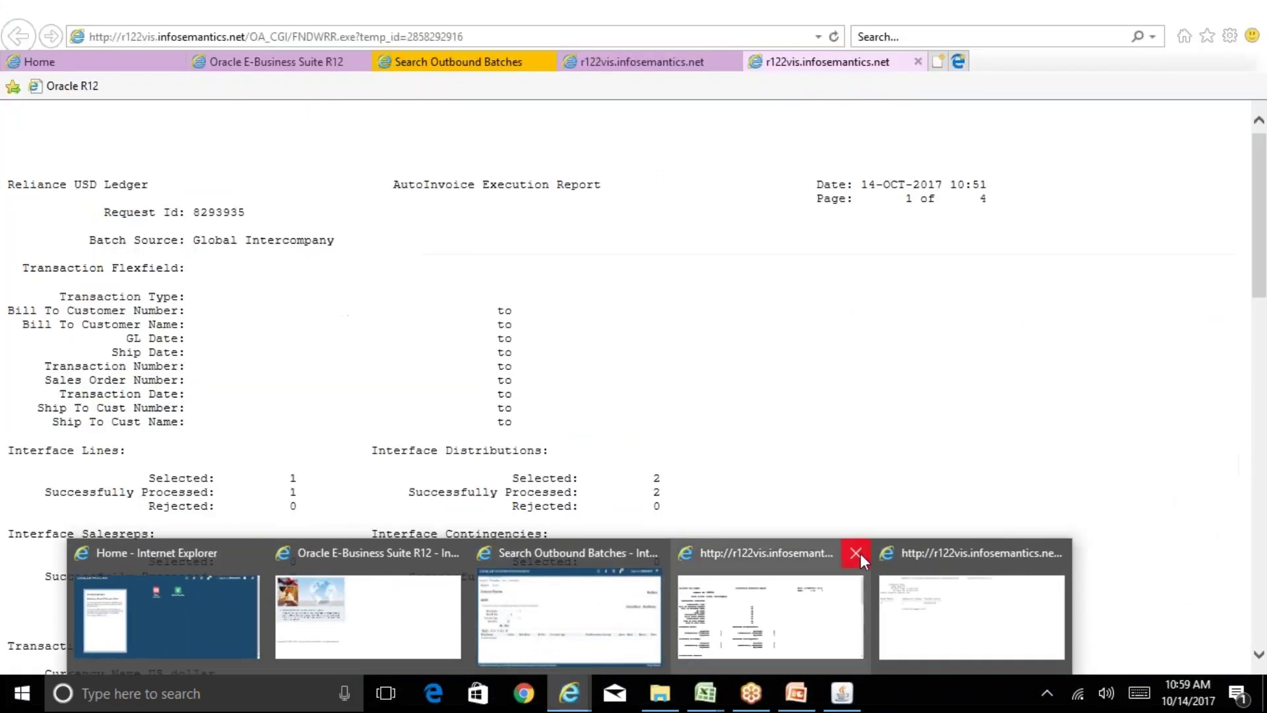
left_click(858, 553)
left_click(957, 553)
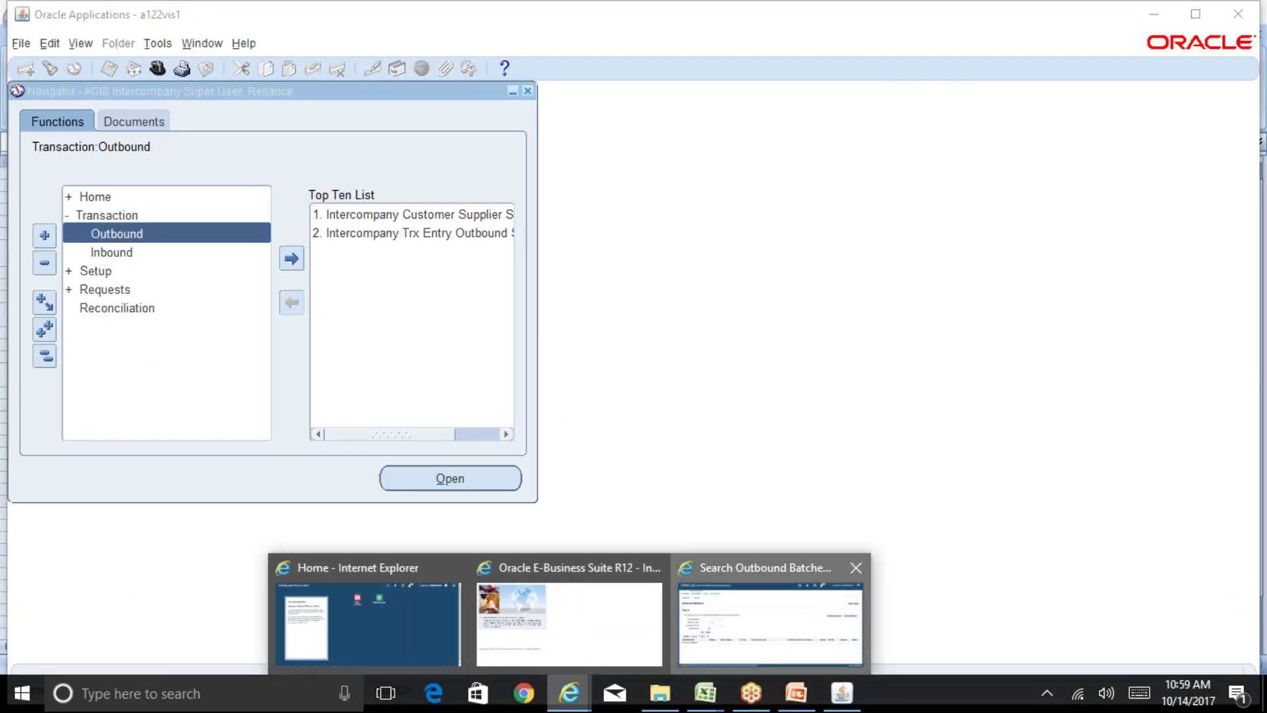
left_click(797, 613)
- Create a new outbound batch with transaction type I/C Journal and initiator Reliance Telecomm, found via rel%Tel%
left_click(54, 464)
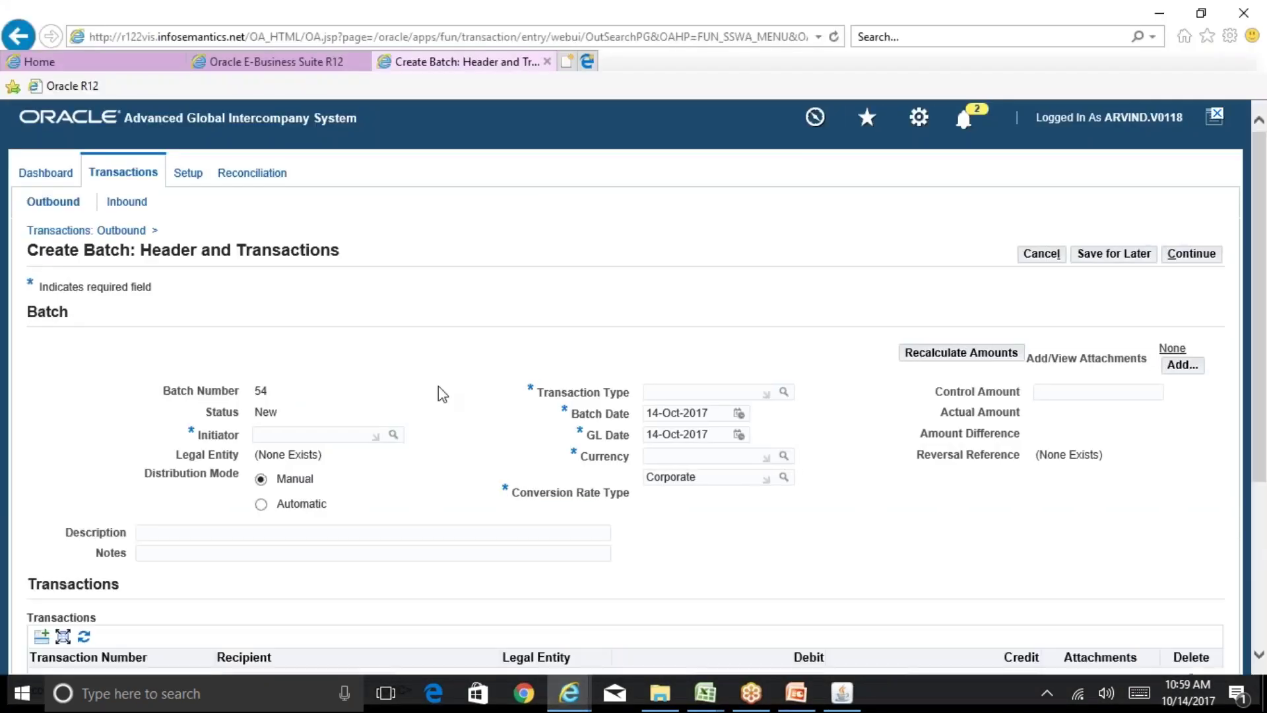
left_click(687, 395)
type("I/c journal")
key("Tab")
left_click(286, 435)
type("rel%Tel%")
key("Tab")
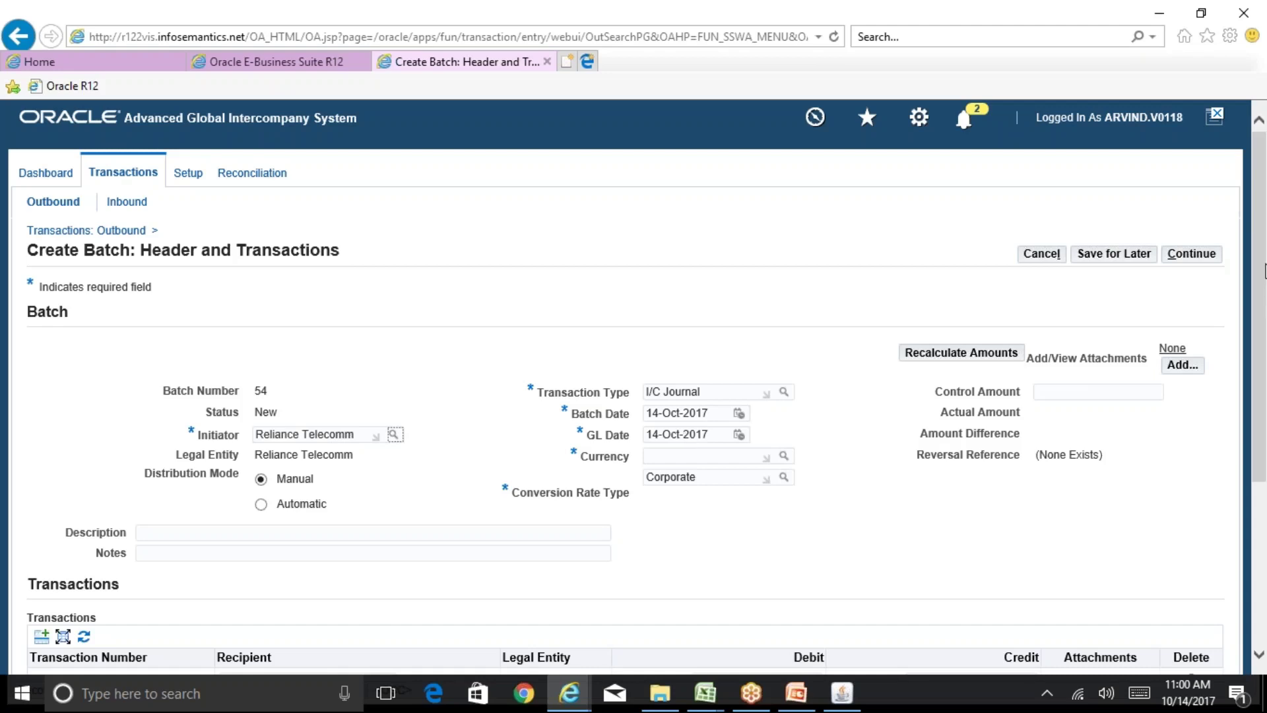
- Scroll down to the batch's Transactions table, then consult the Reliance Group org structure slide in PowerPoint
left_click_drag(1261, 251, 1265, 339)
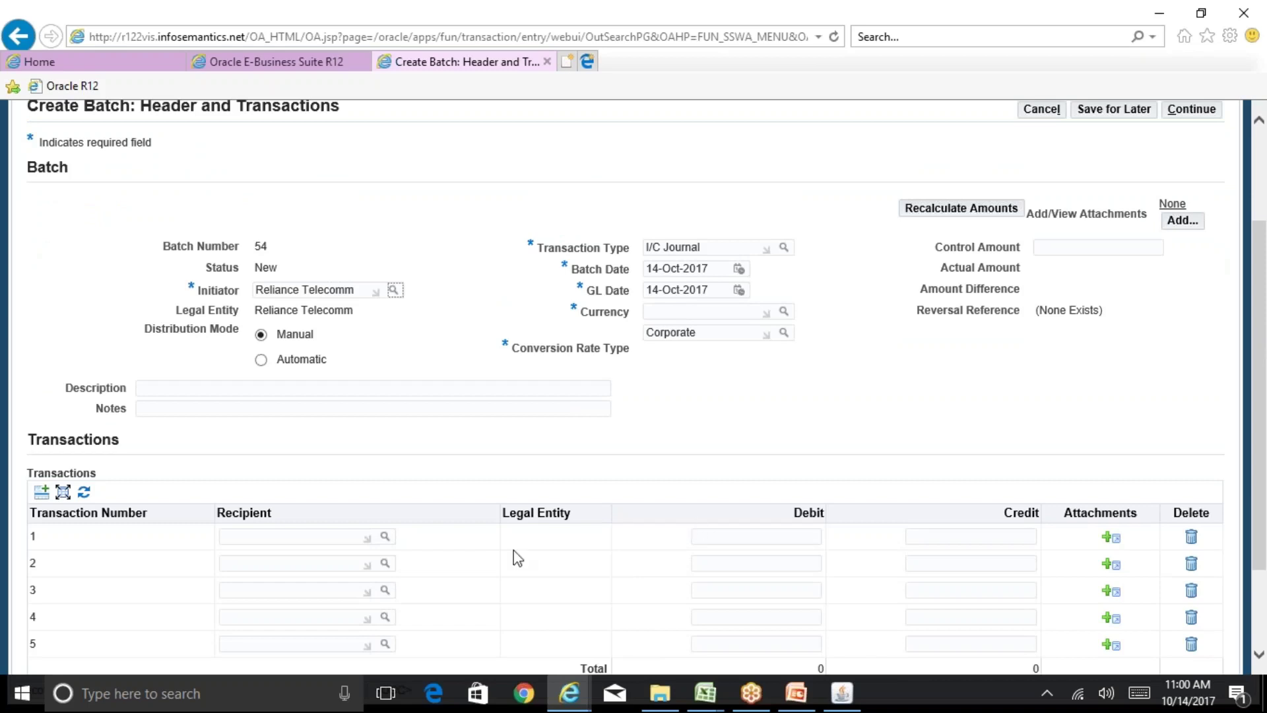
left_click(299, 538)
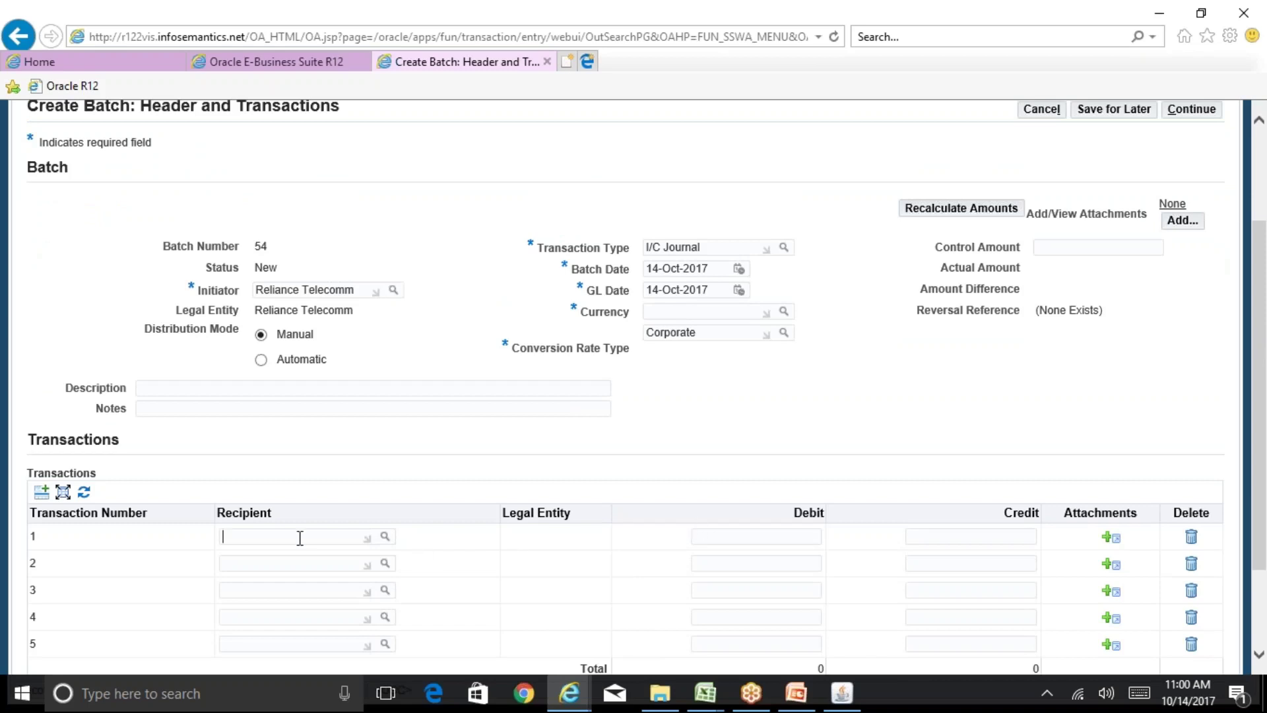
left_click(790, 704)
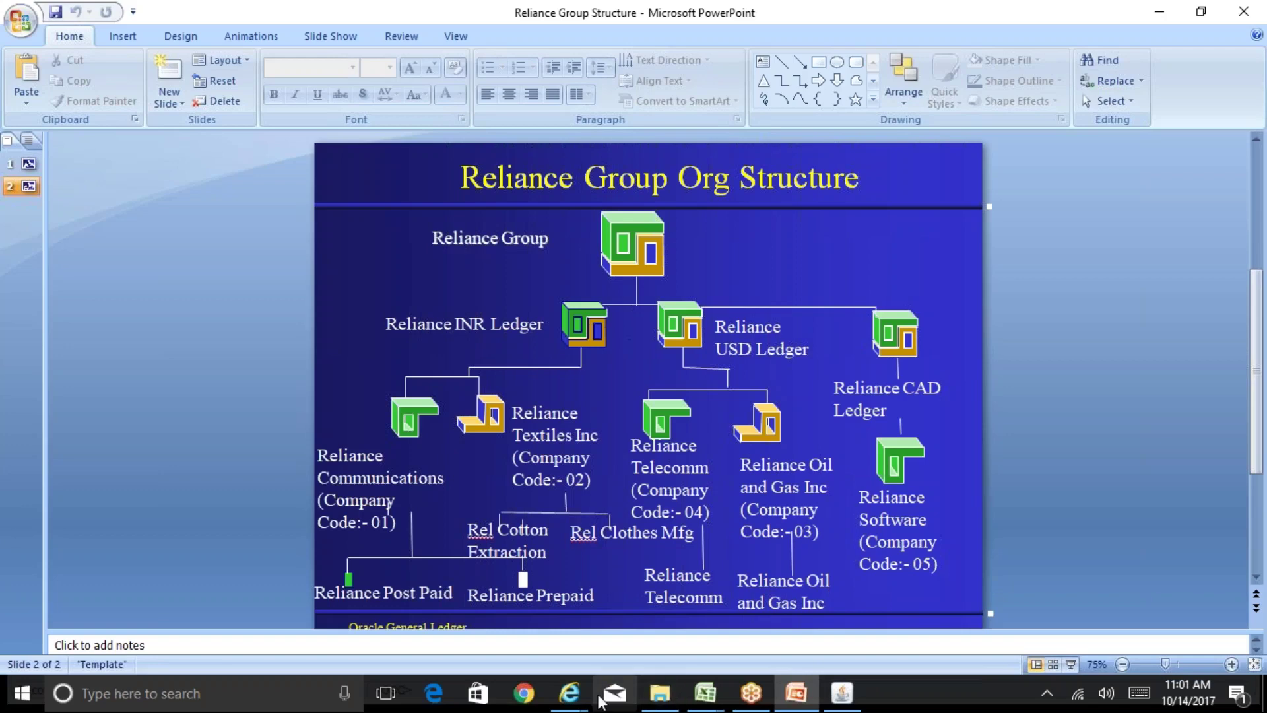
- Set line 1's recipient to Reliance Oil and Gas Inc using a rel% search
mouse_move(569, 693)
left_click(726, 606)
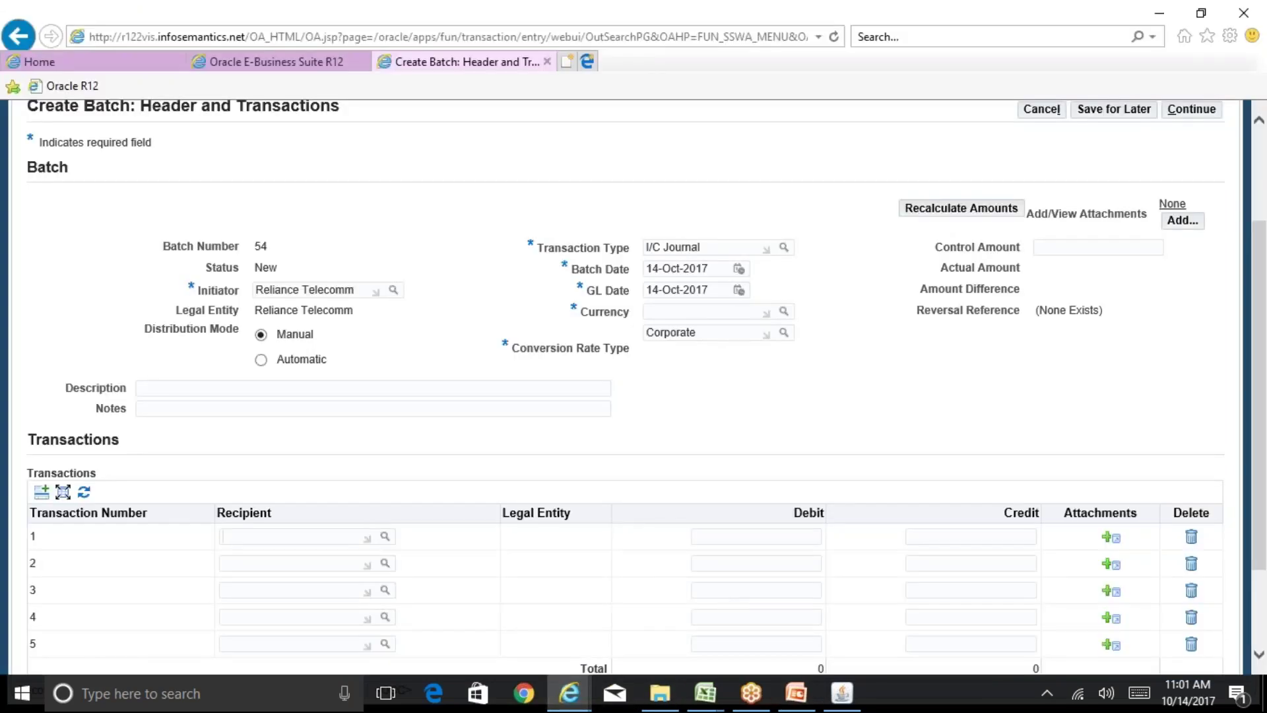
type("rel%")
key("Tab")
key("Return")
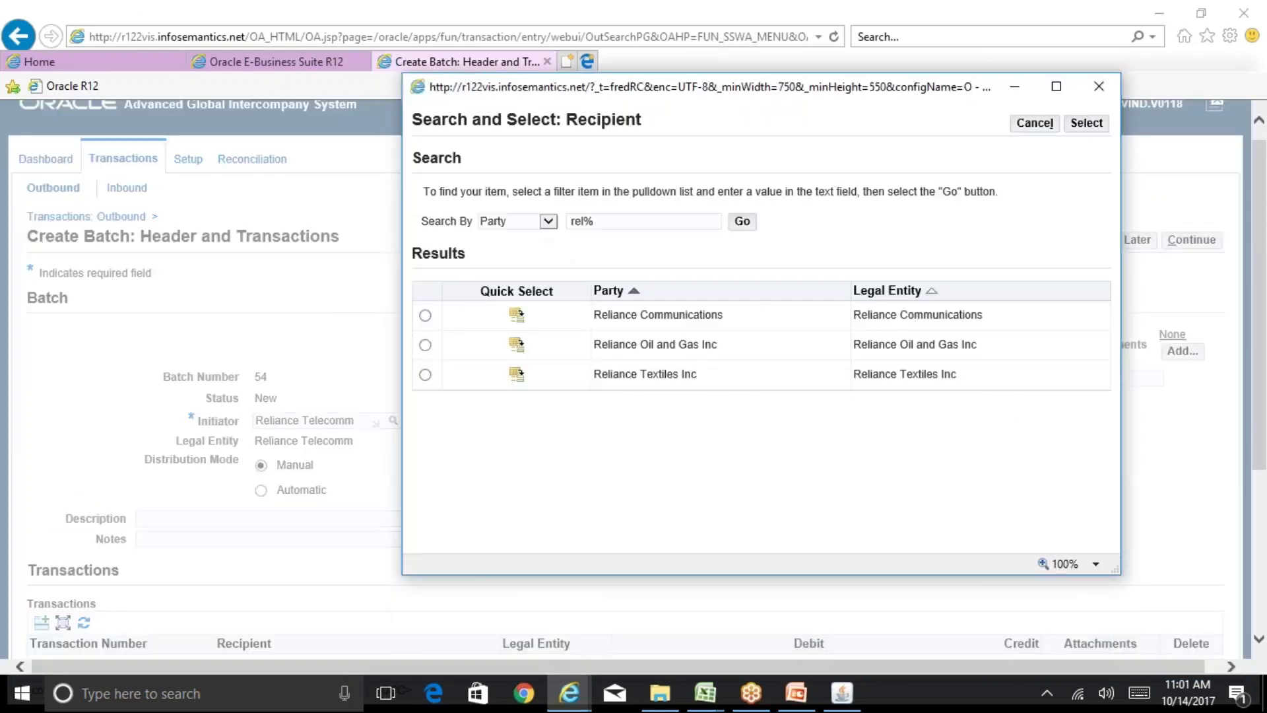
left_click(517, 345)
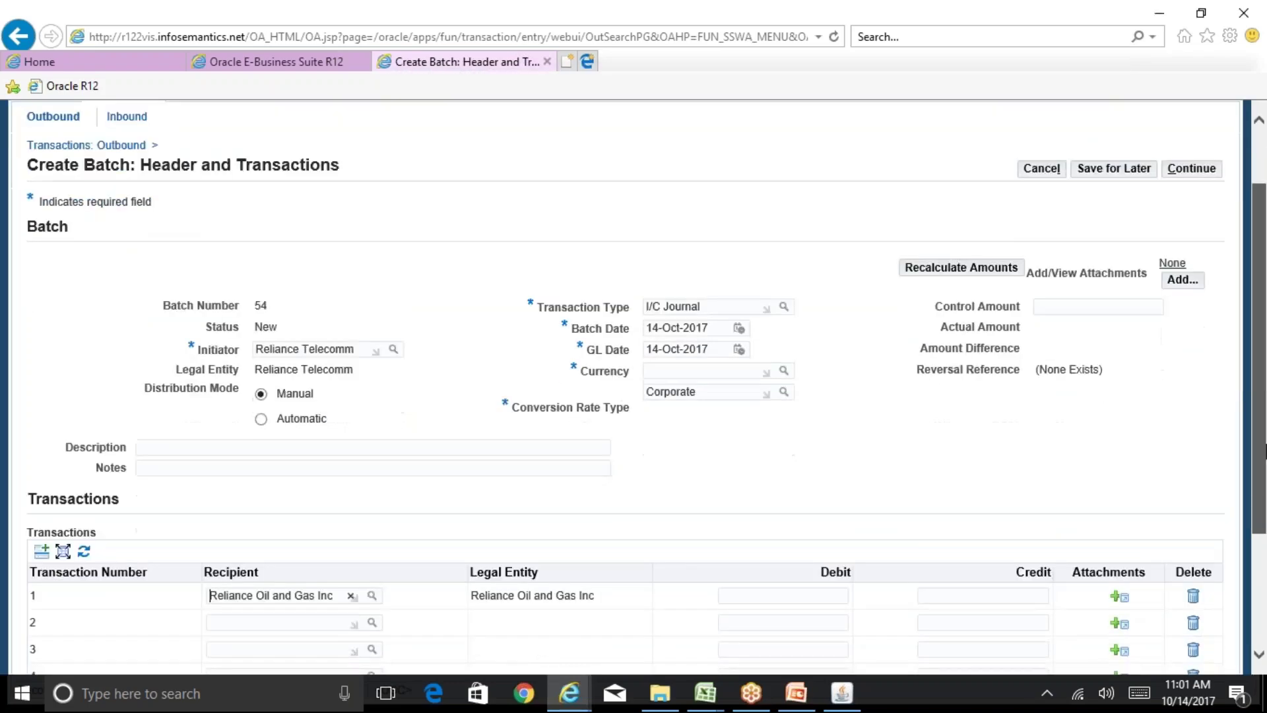
left_click(805, 680)
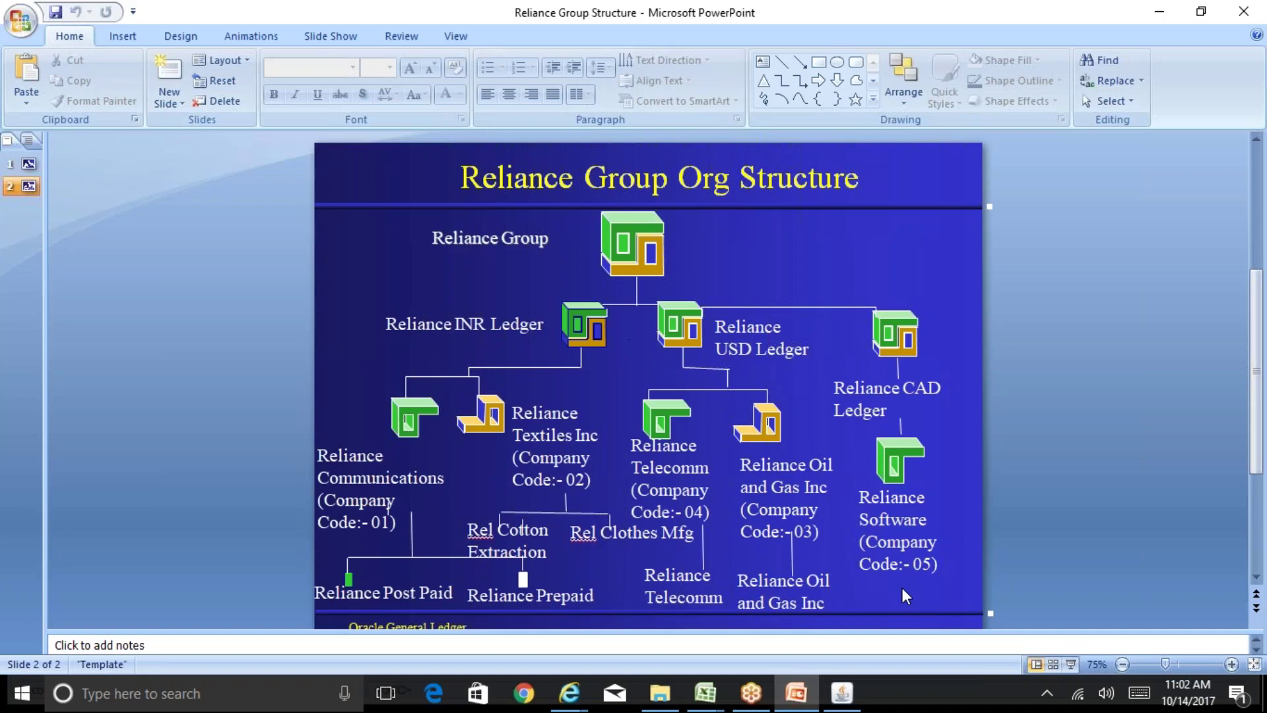
mouse_move(569, 694)
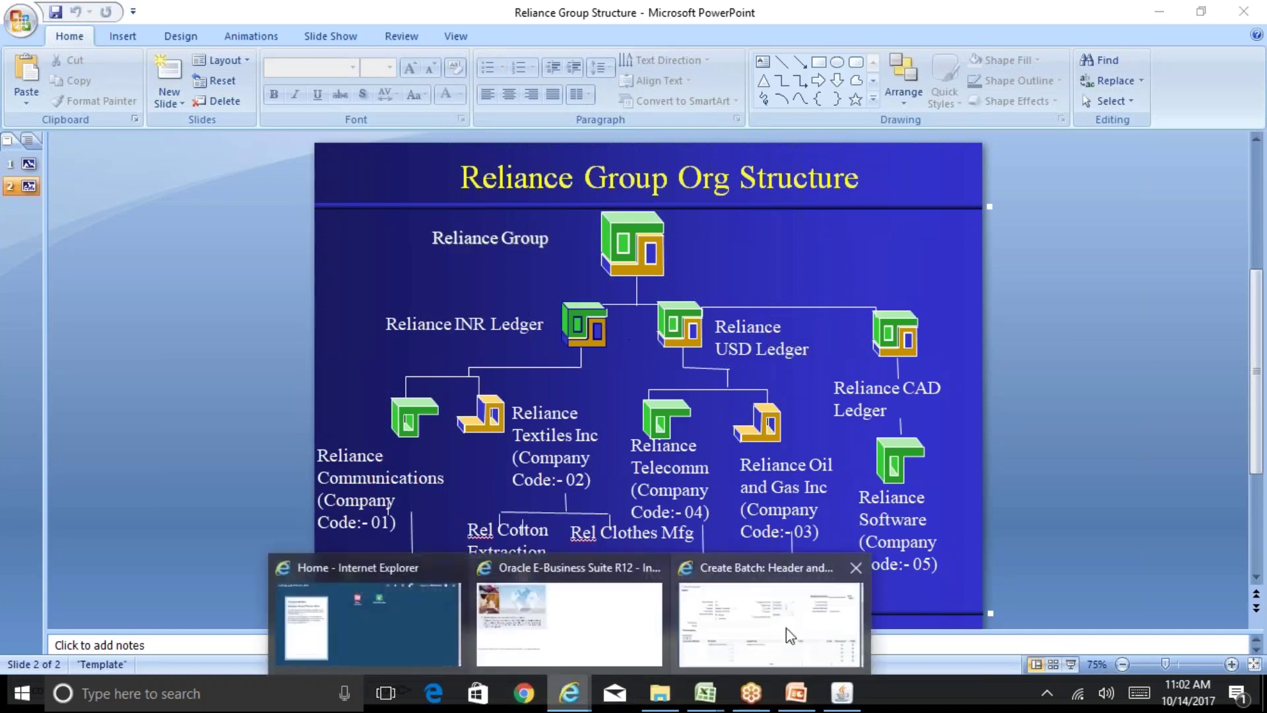
- Enter a 55000 debit on line 1, set the batch currency to USD, and continue to distributions
left_click(790, 635)
left_click(826, 521)
type("55000")
scroll(634, 396, "down", 2)
left_click(1192, 619)
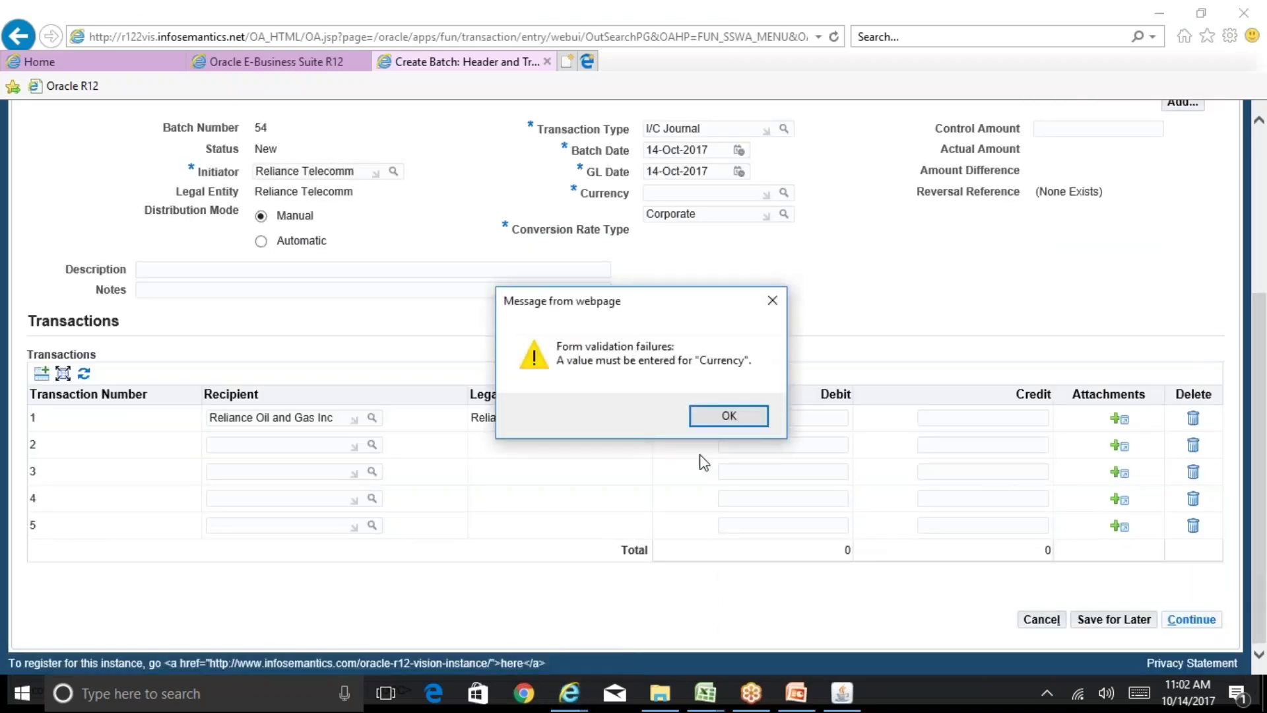
left_click(723, 415)
type("usd")
key("Tab")
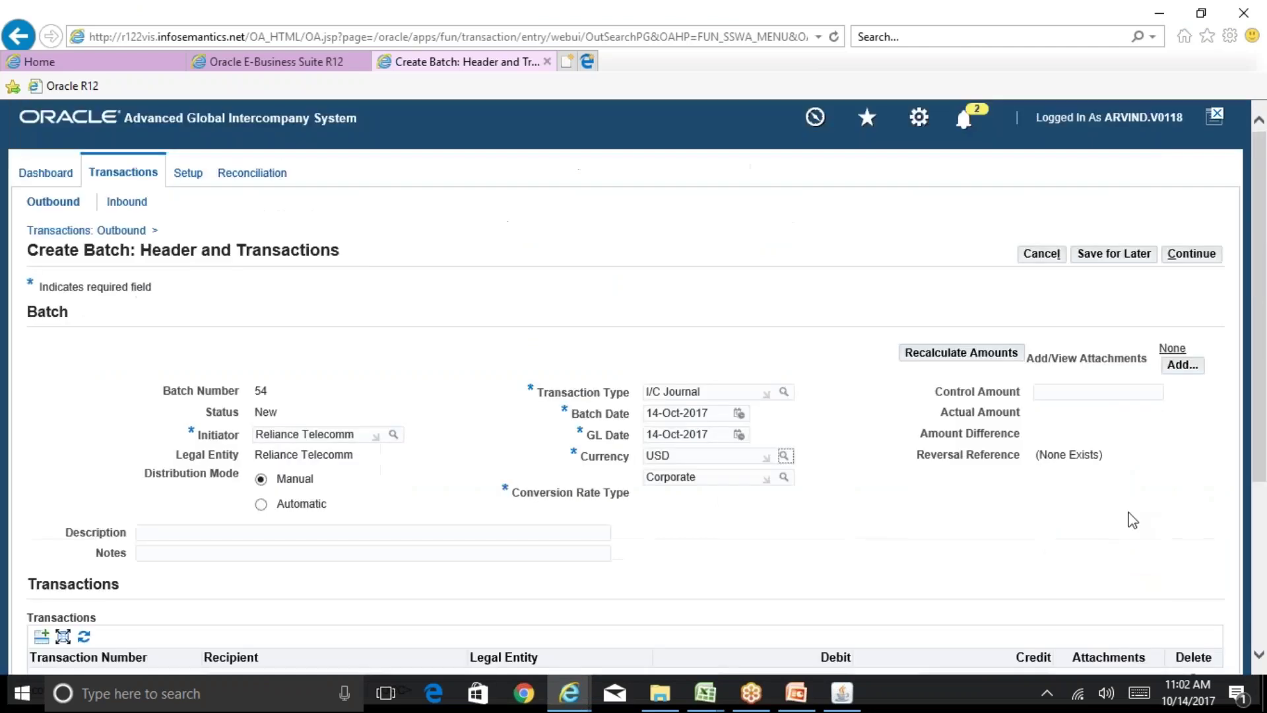
left_click(1196, 256)
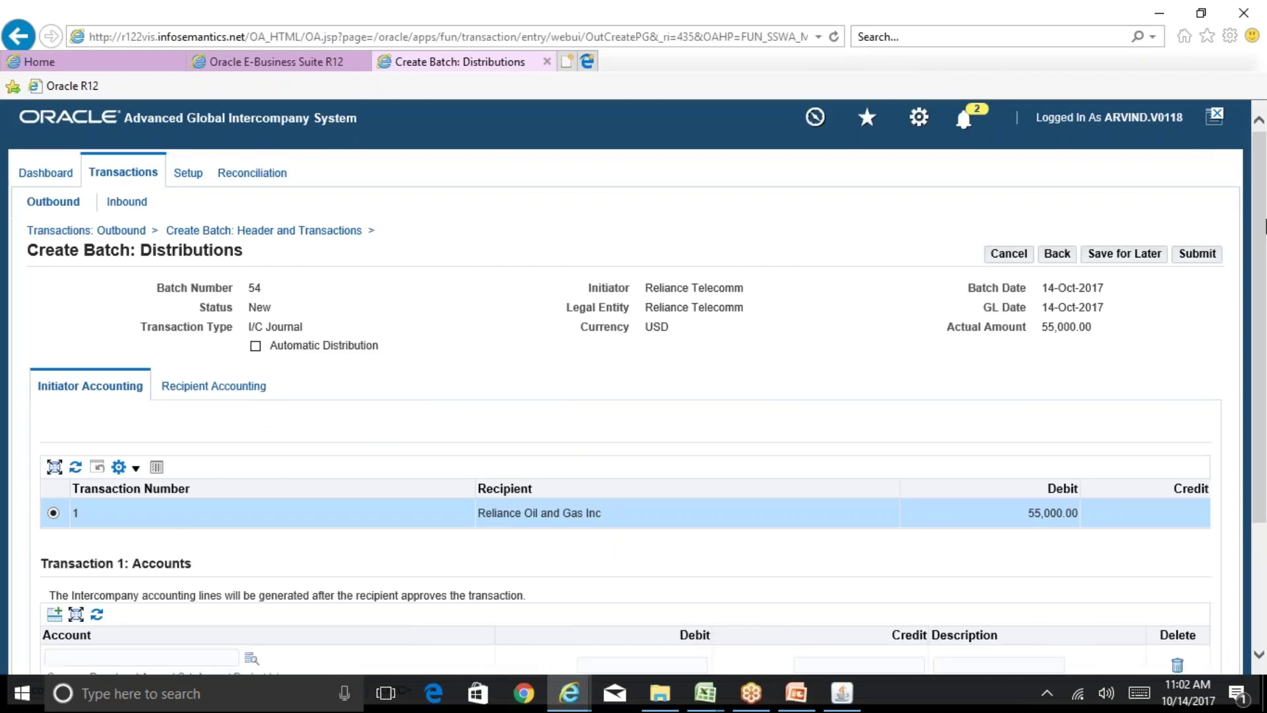
- Set the initiator account's company to 04 Reliance Telecomm and its department to 000
scroll(953, 419, "down", 3)
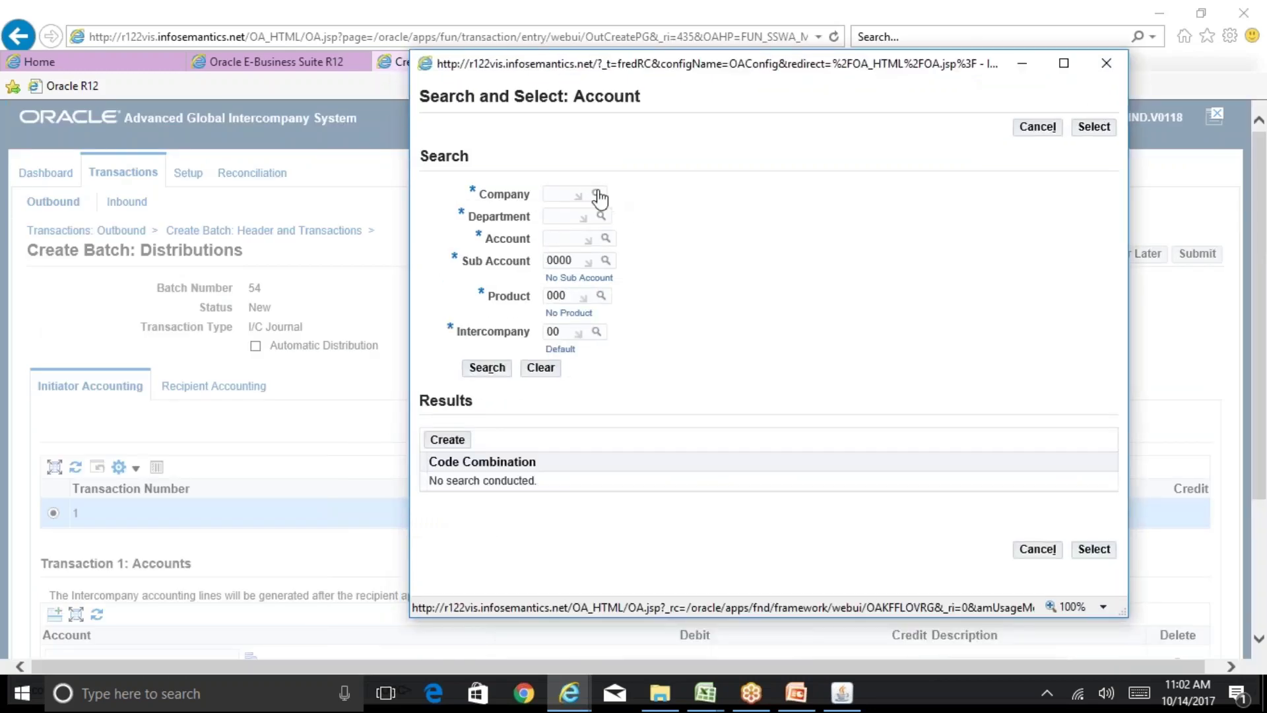
left_click(579, 202)
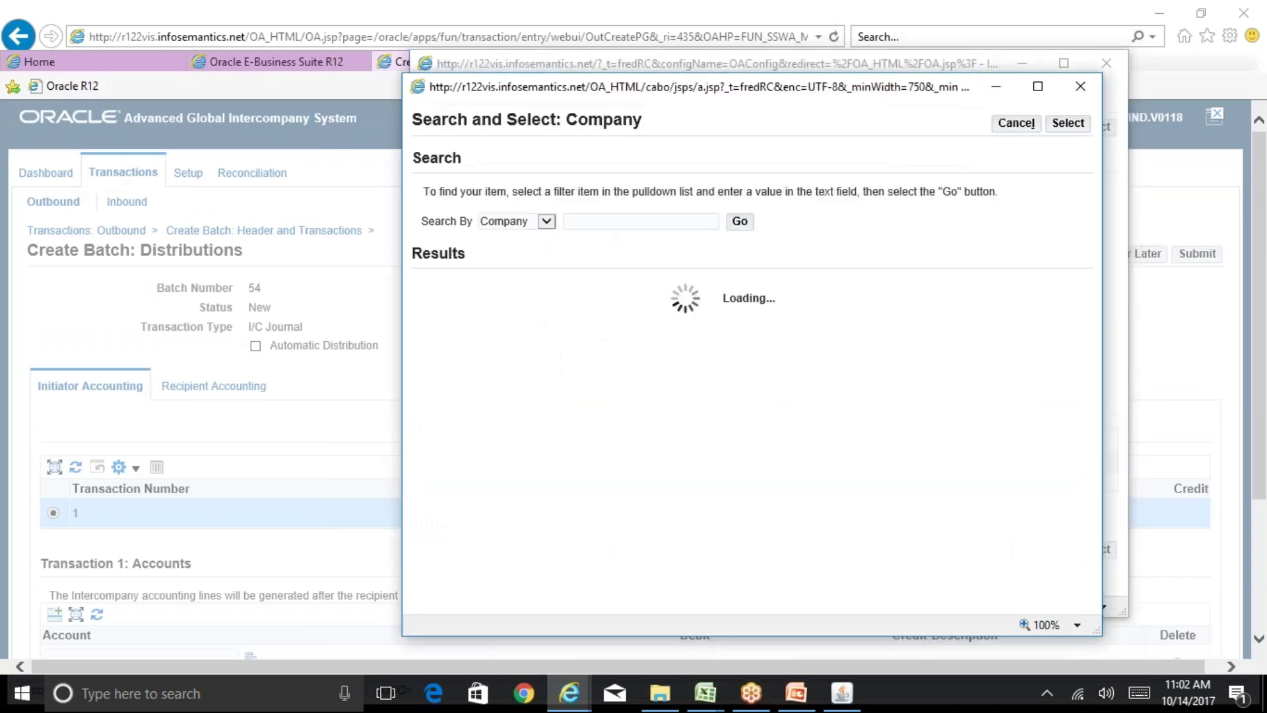
left_click(740, 221)
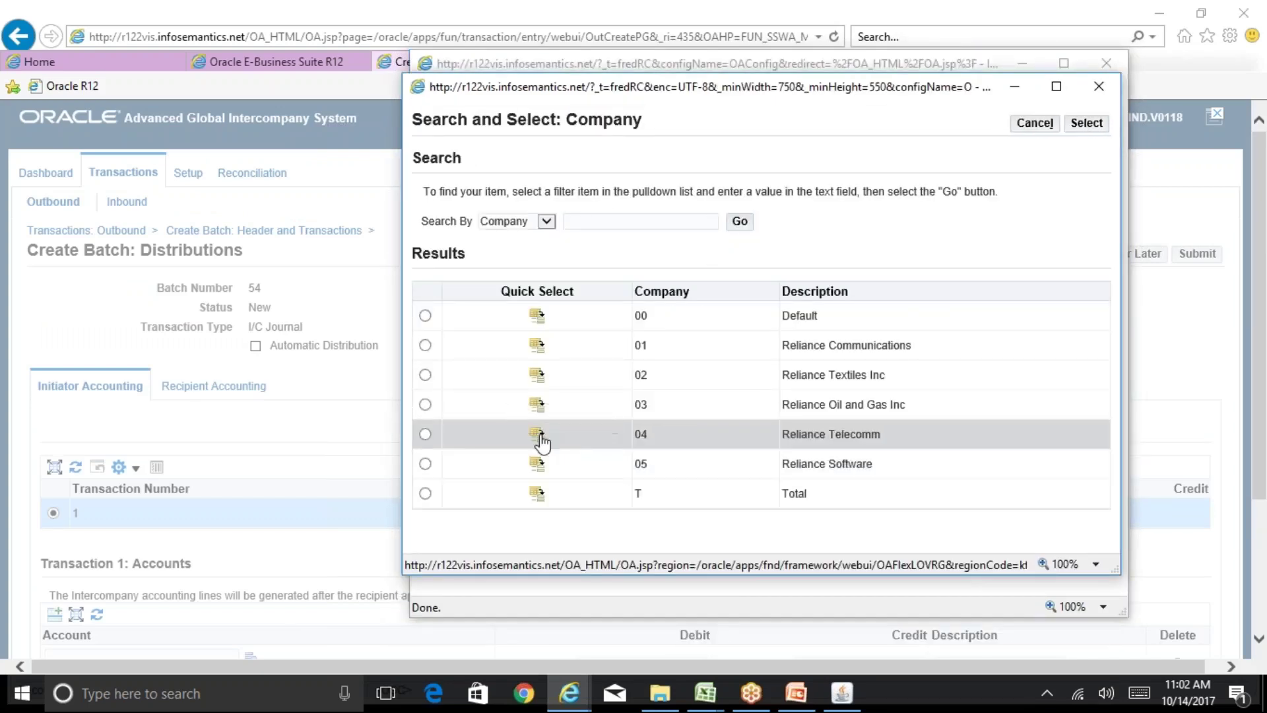
left_click(537, 437)
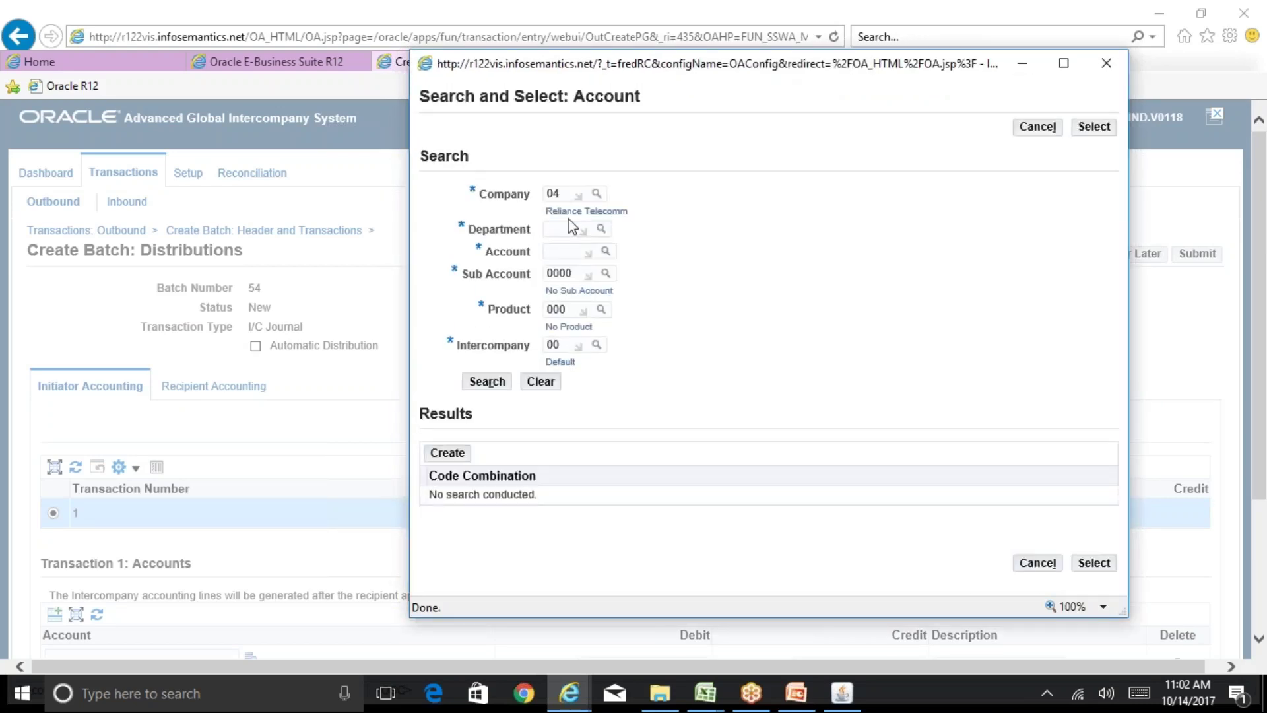
left_click(566, 229)
type("000")
key("Tab")
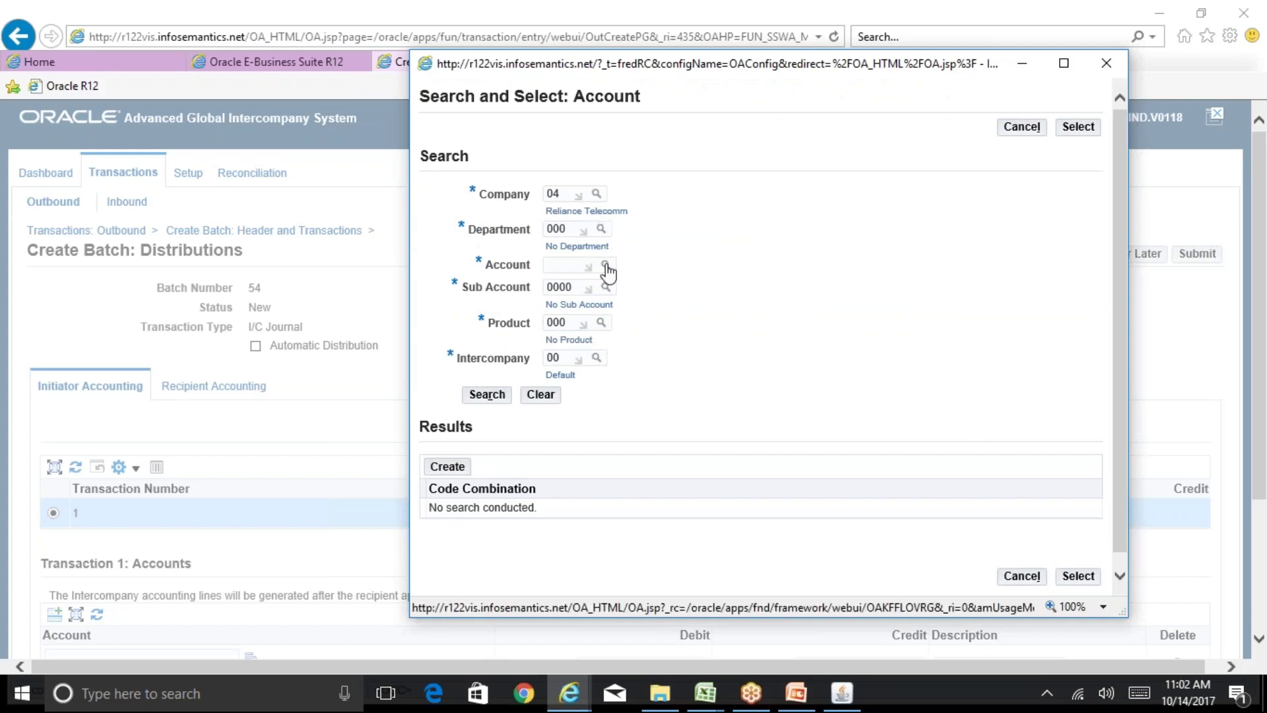
left_click(606, 269)
left_click(536, 222)
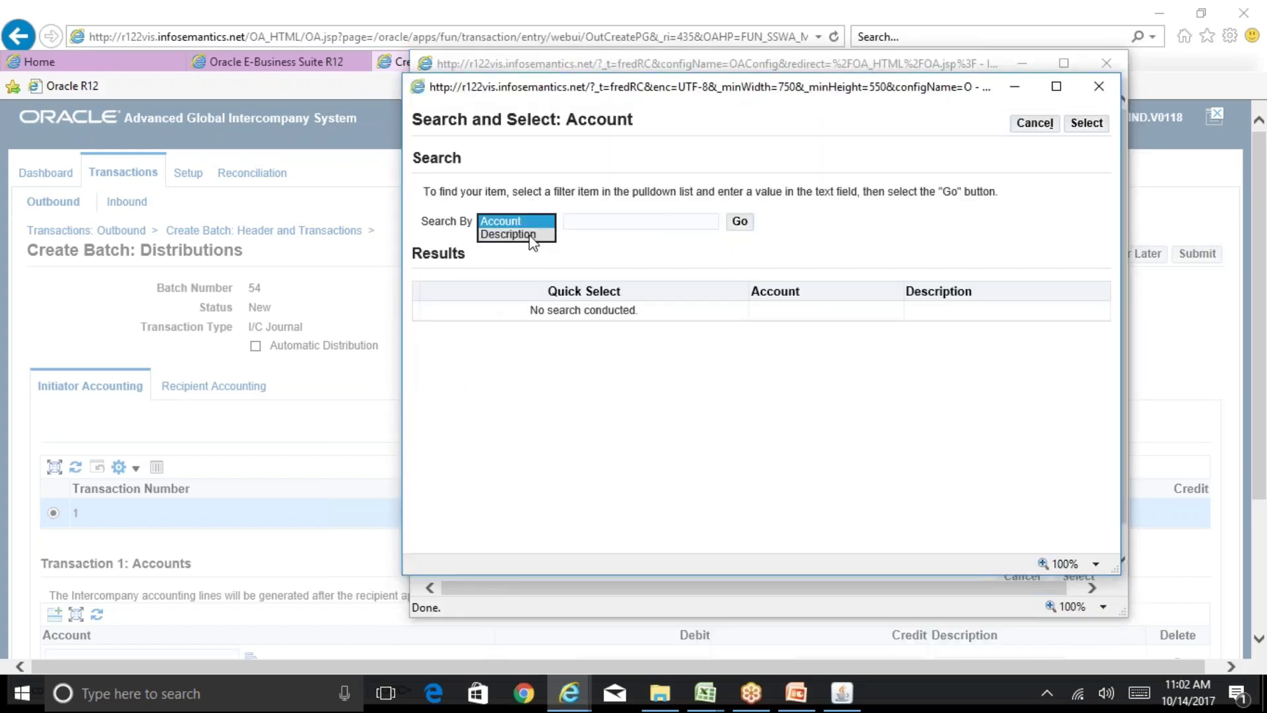
left_click(531, 236)
left_click(593, 222)
type("Ren")
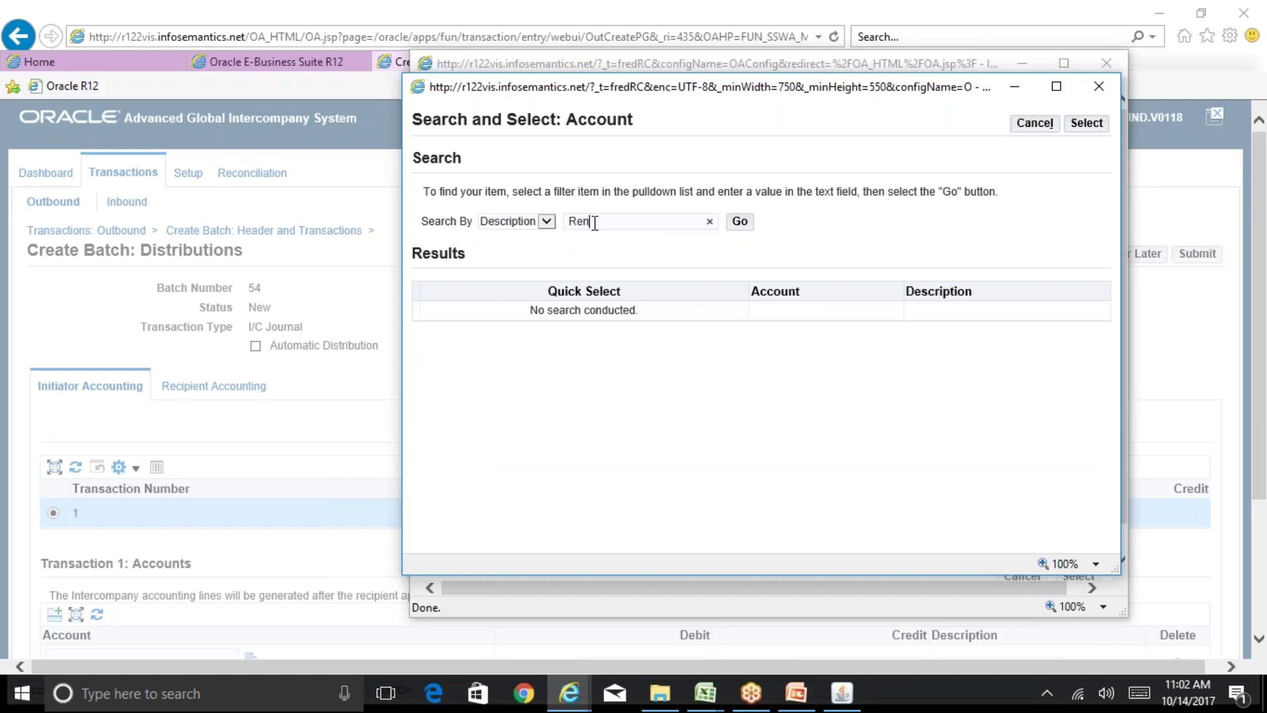
type("%")
key("Tab")
key("Return")
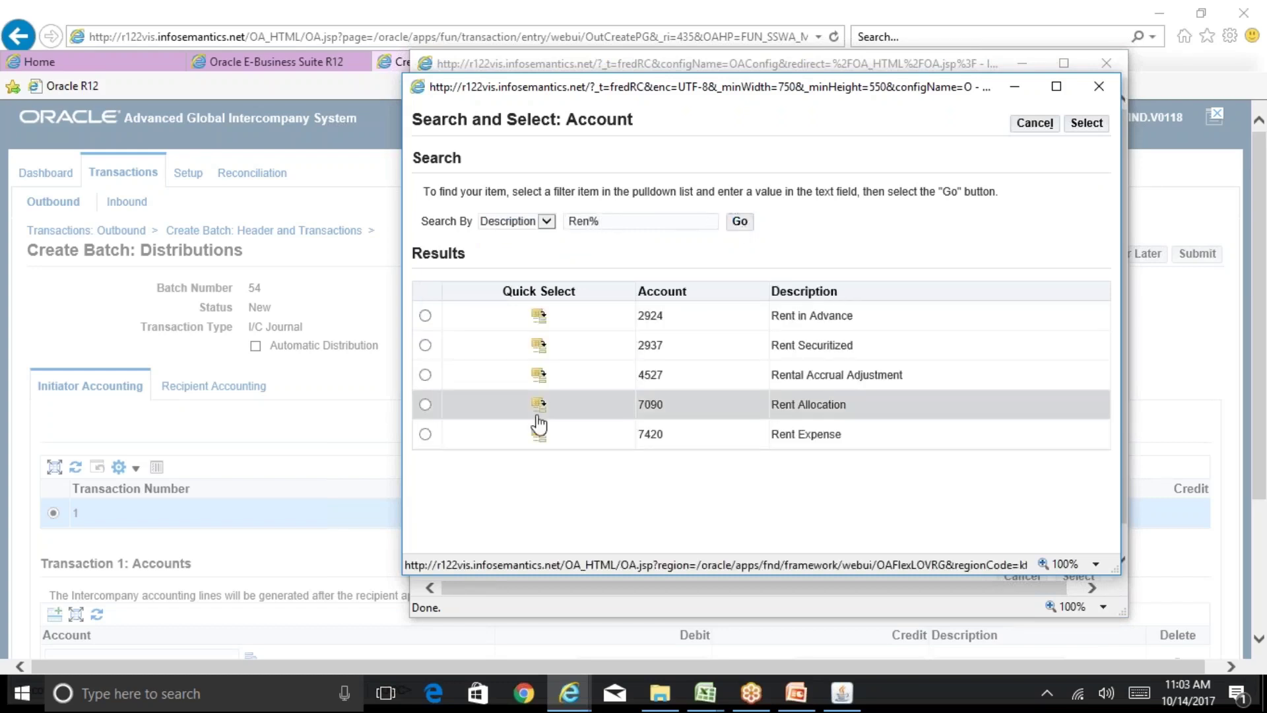
left_click(539, 436)
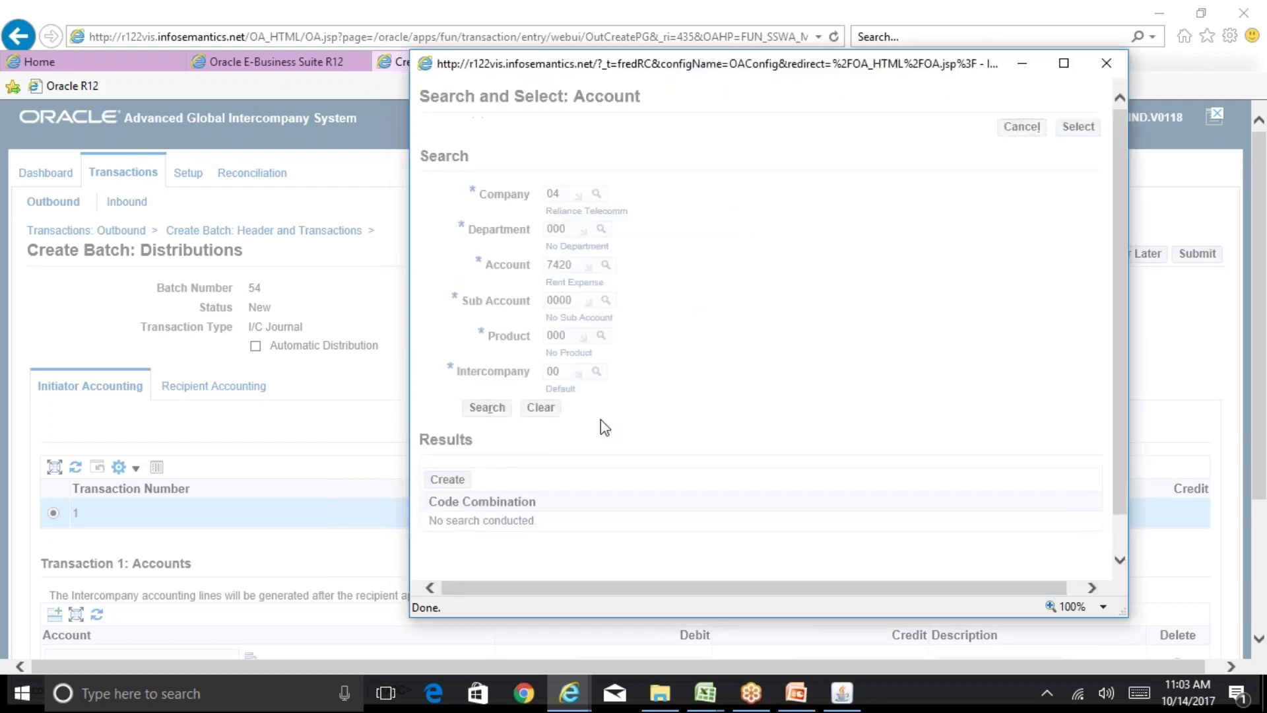
left_click(496, 408)
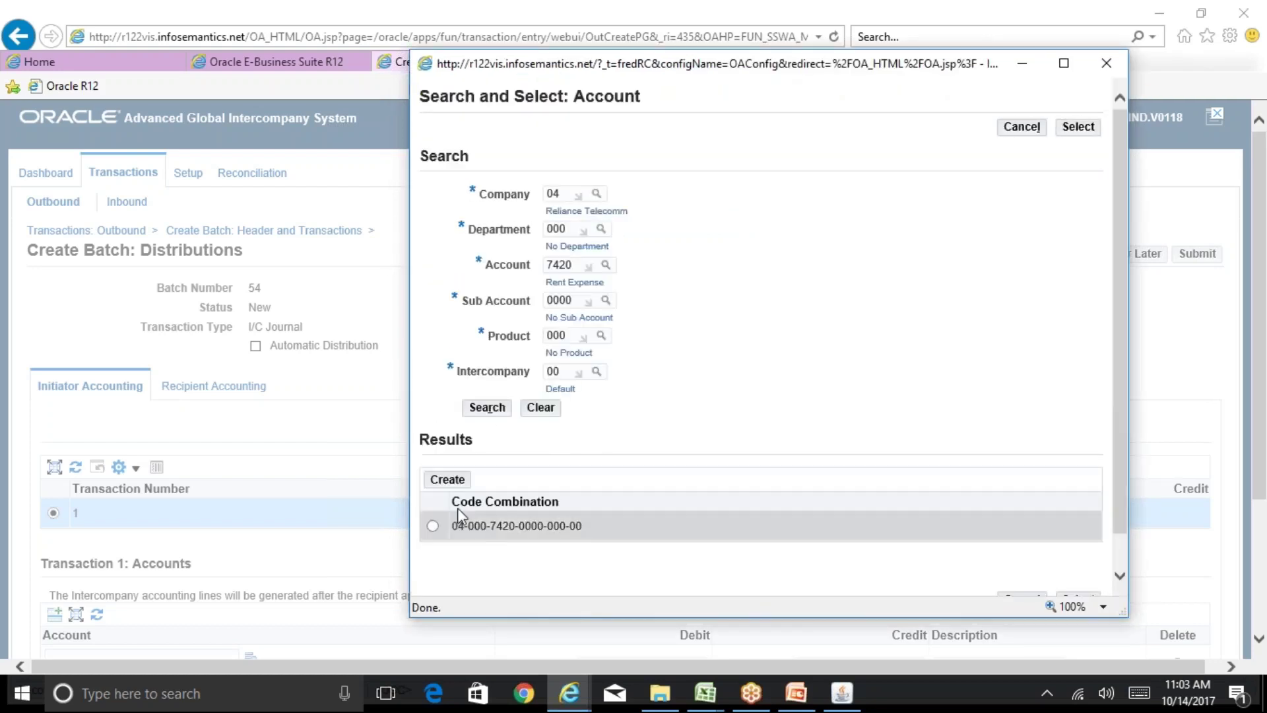
left_click(434, 527)
left_click(1079, 127)
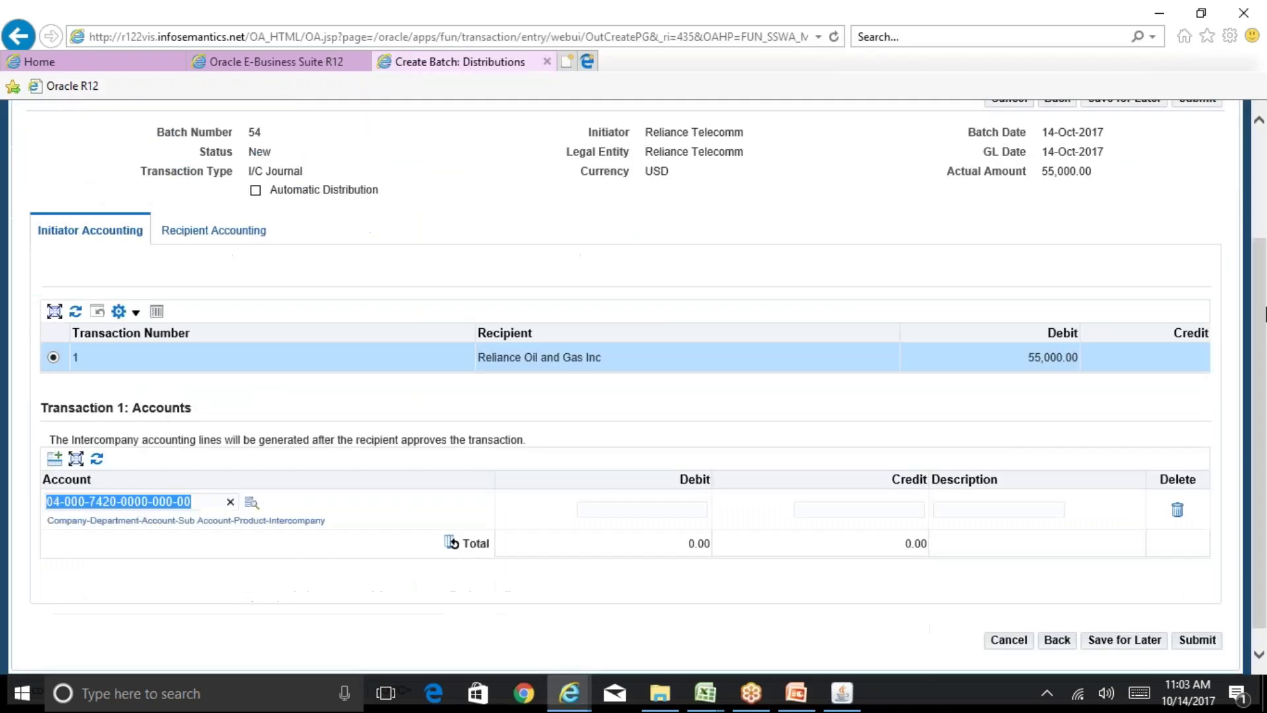
scroll(941, 472, "down", 3)
- Enter a 55000 credit on the initiator's Rent Expense line, then go to Recipient Accounting
left_click(881, 507)
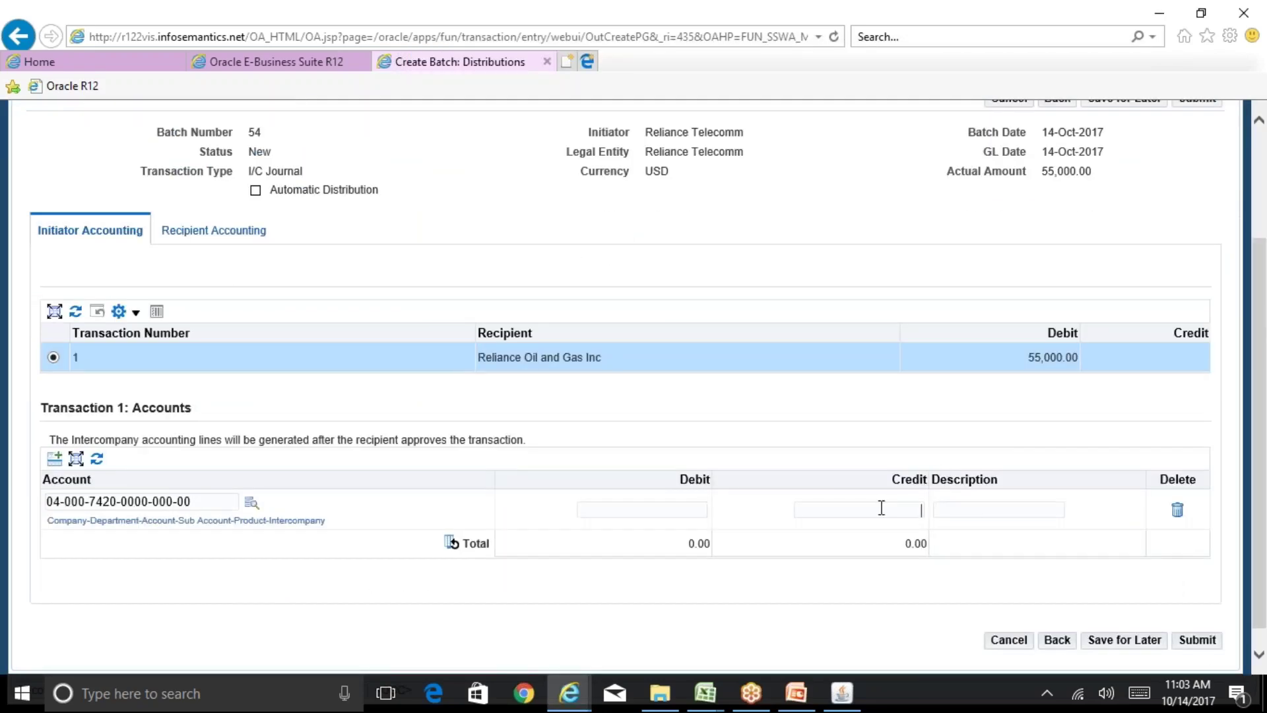
type("55000")
left_click(248, 232)
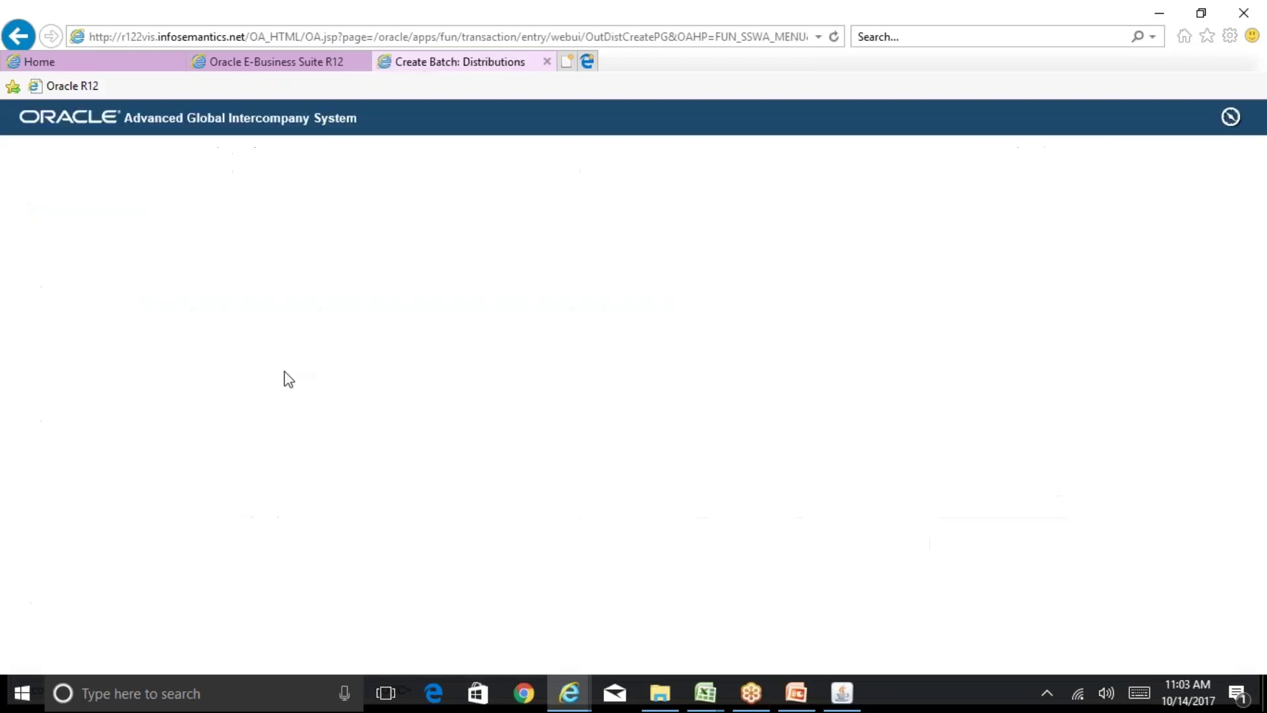
- Add a recipient account line with company 03 Reliance Oil and Gas Inc and department 000
left_click(56, 614)
left_click_drag(1265, 251, 1265, 396)
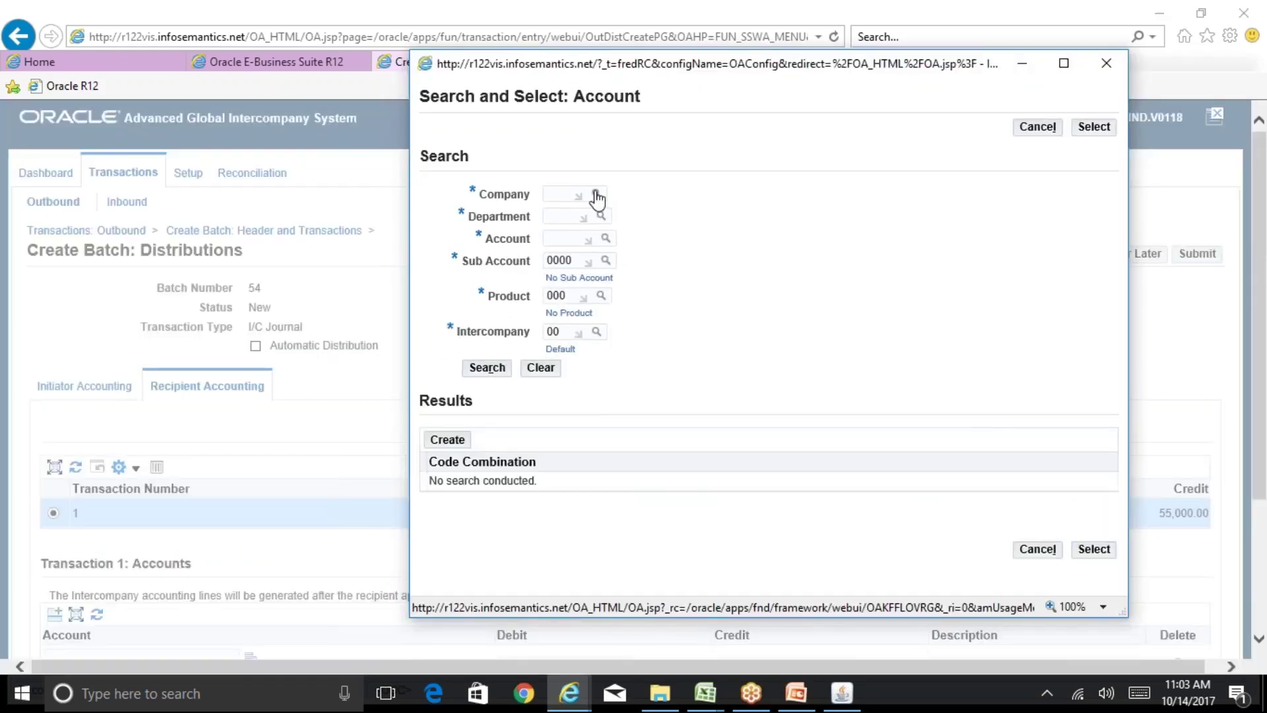
left_click(596, 195)
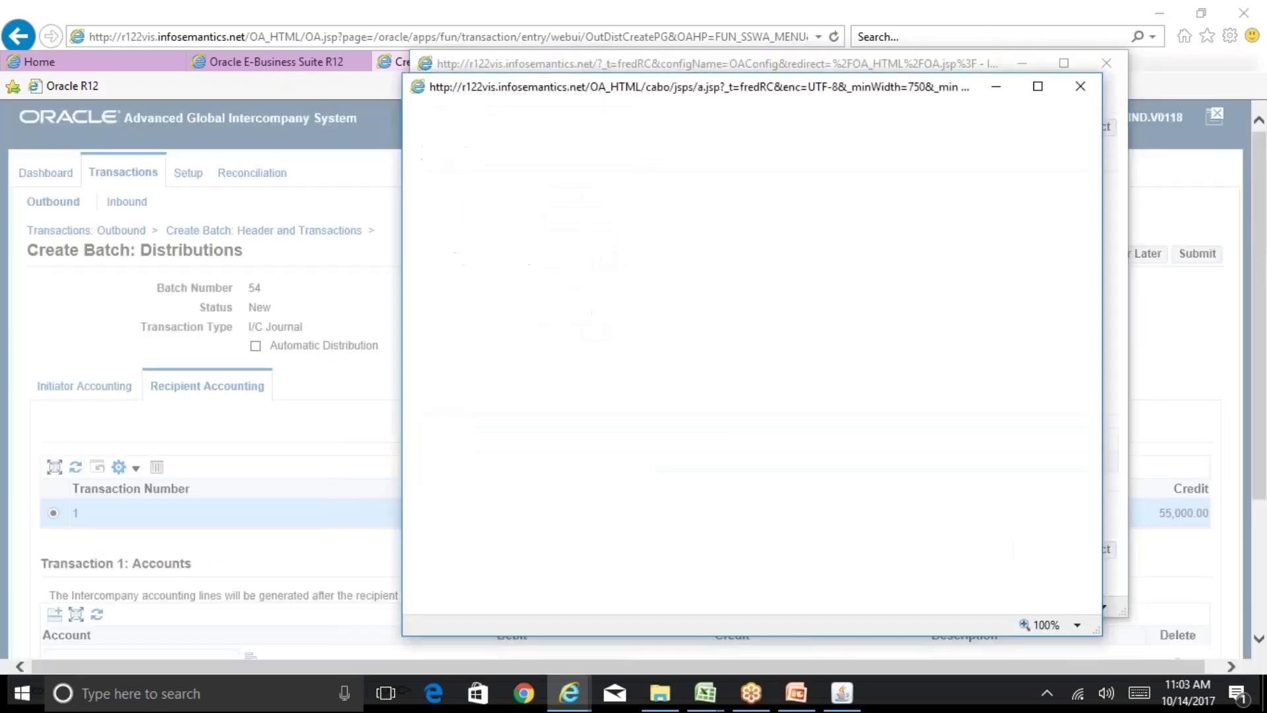
left_click(739, 222)
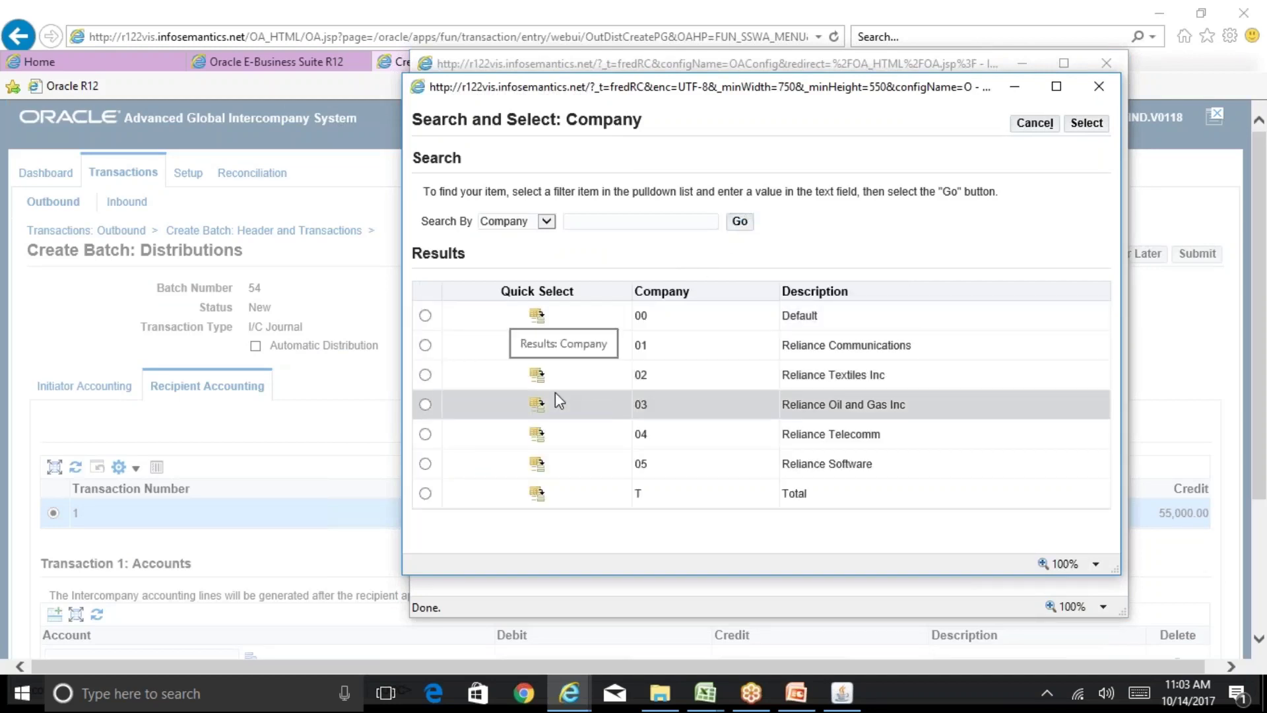
left_click(538, 405)
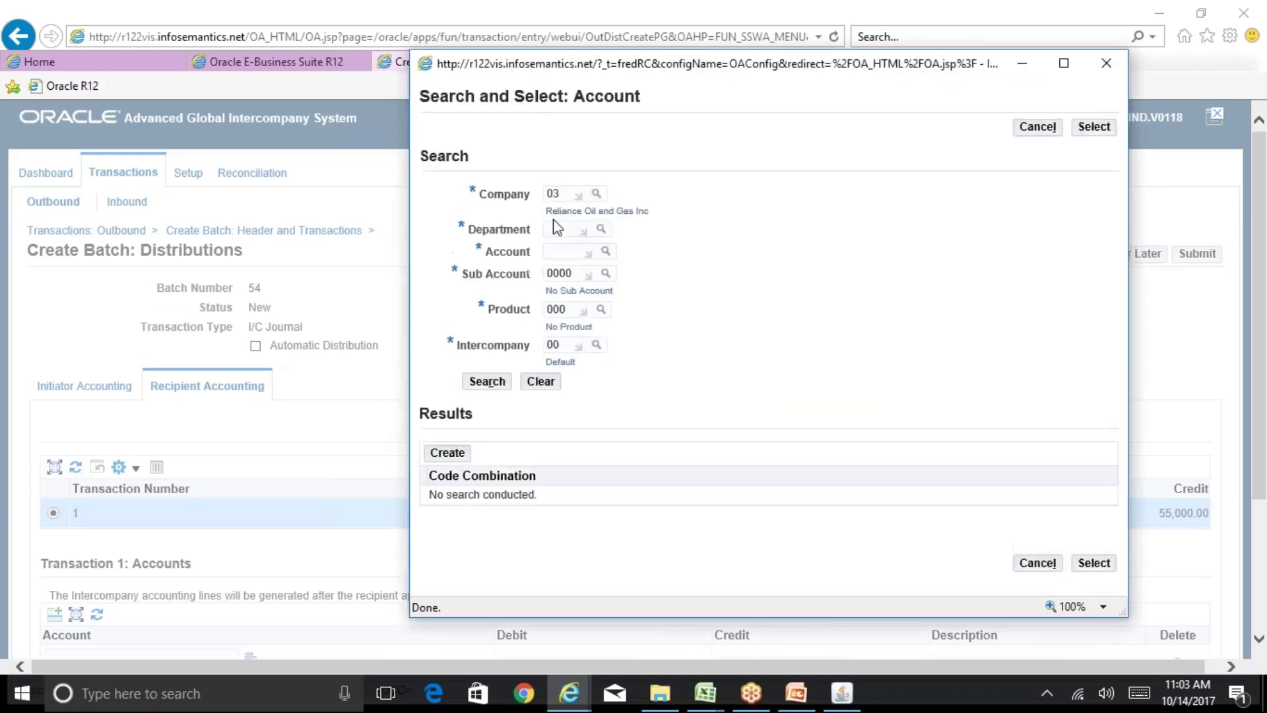
left_click(561, 232)
type("000")
left_click(566, 251)
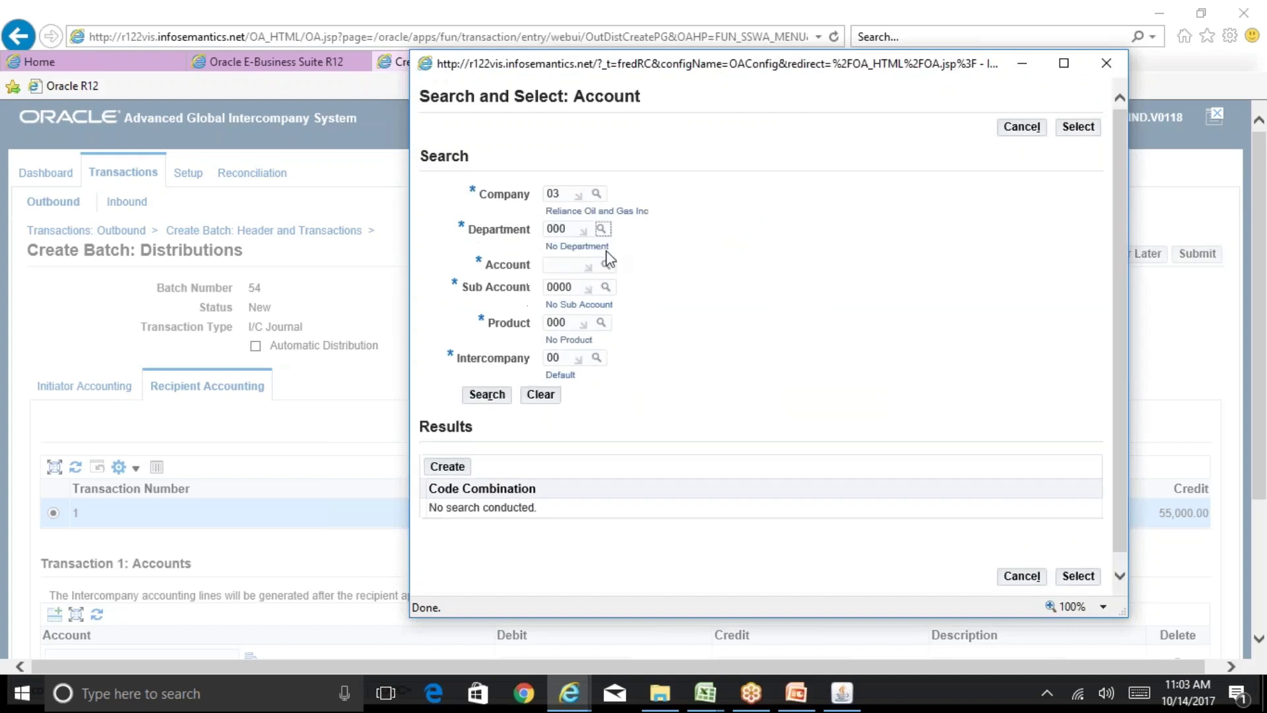
left_click(606, 266)
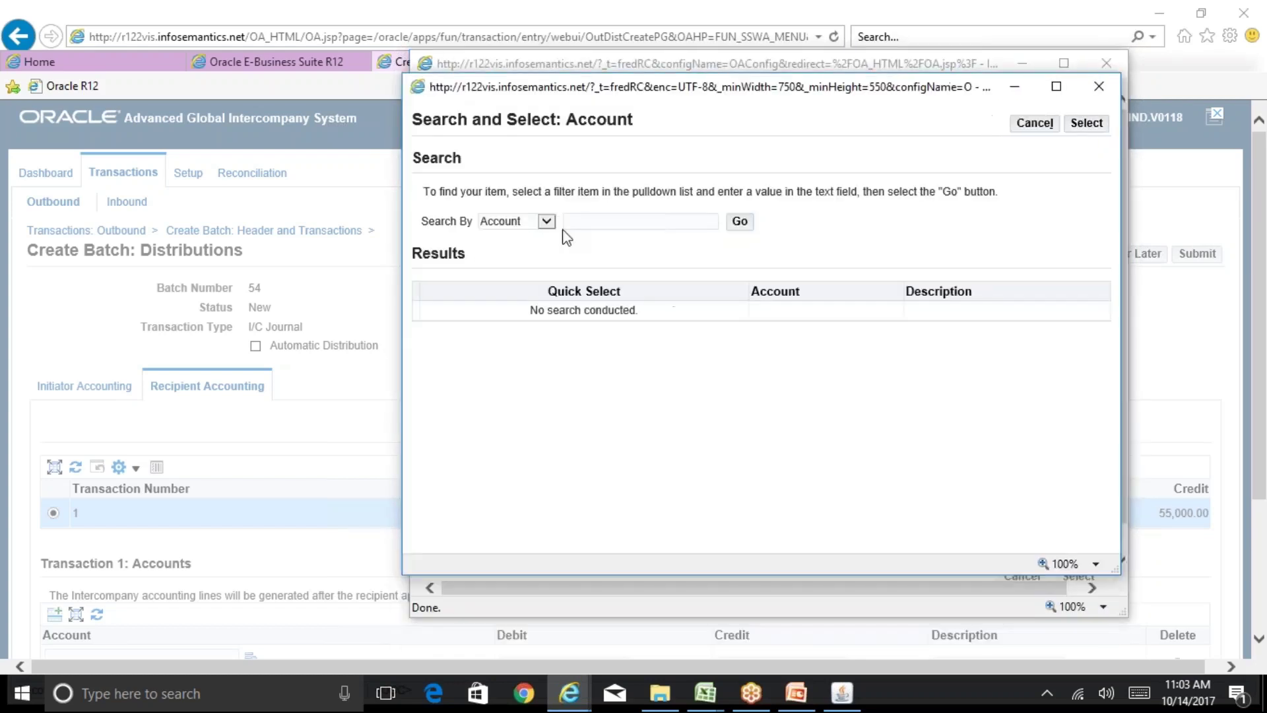
left_click(548, 222)
left_click(539, 236)
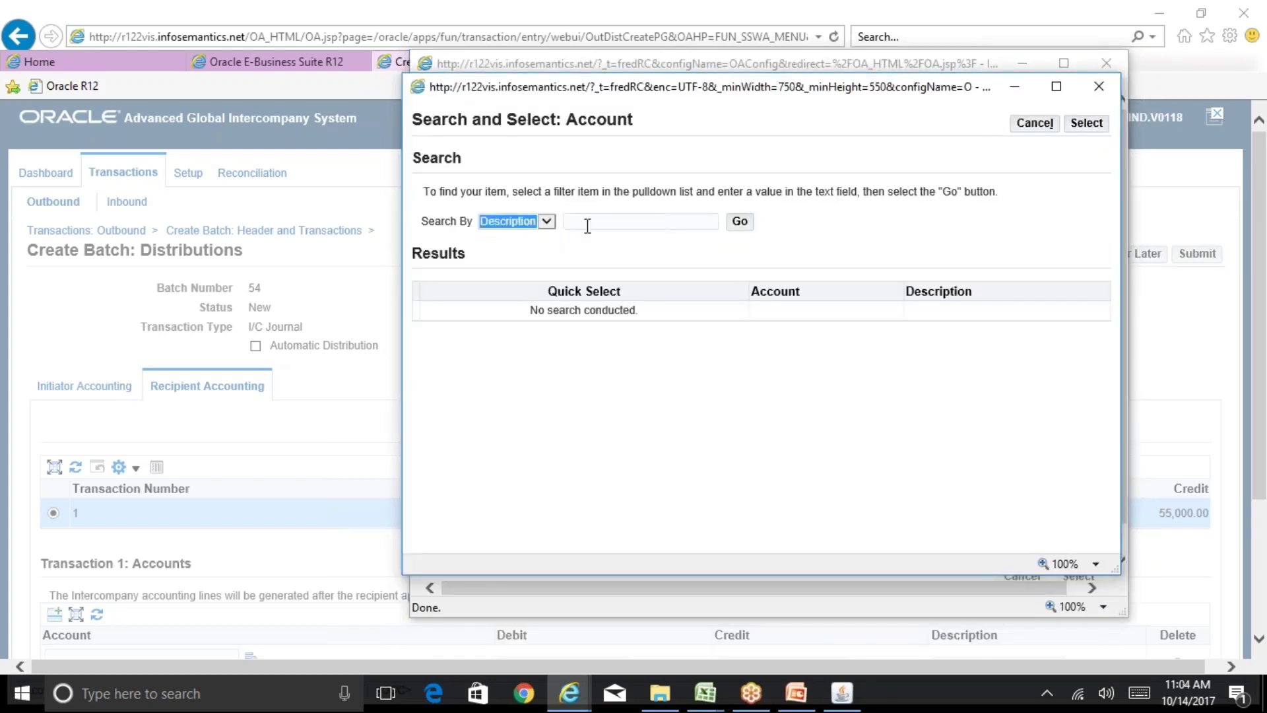
left_click(584, 225)
type("Rent%")
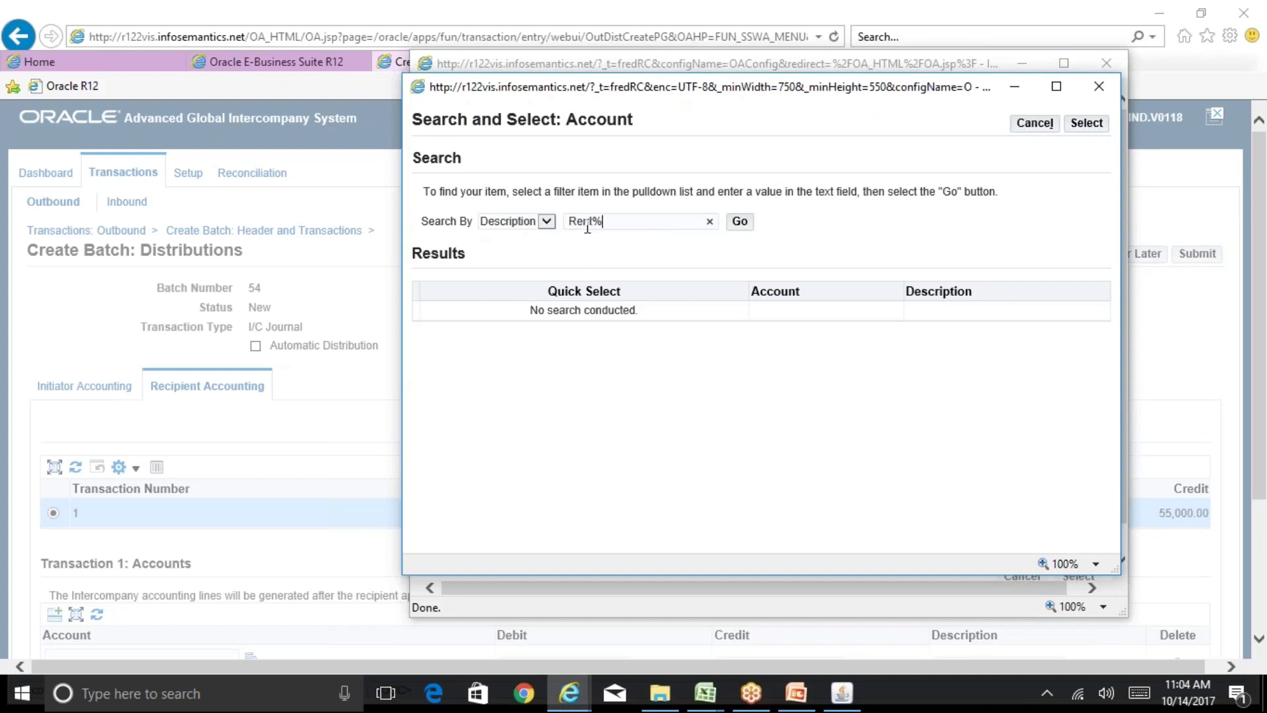
left_click(745, 221)
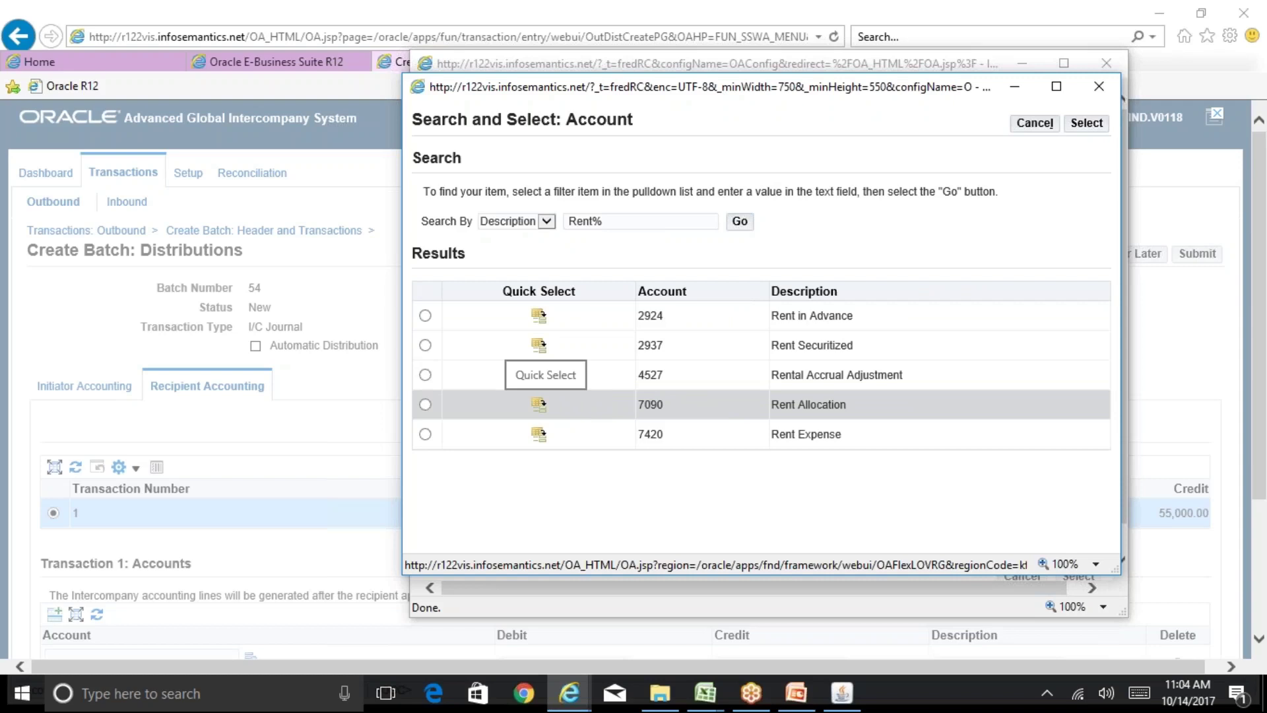
left_click(538, 434)
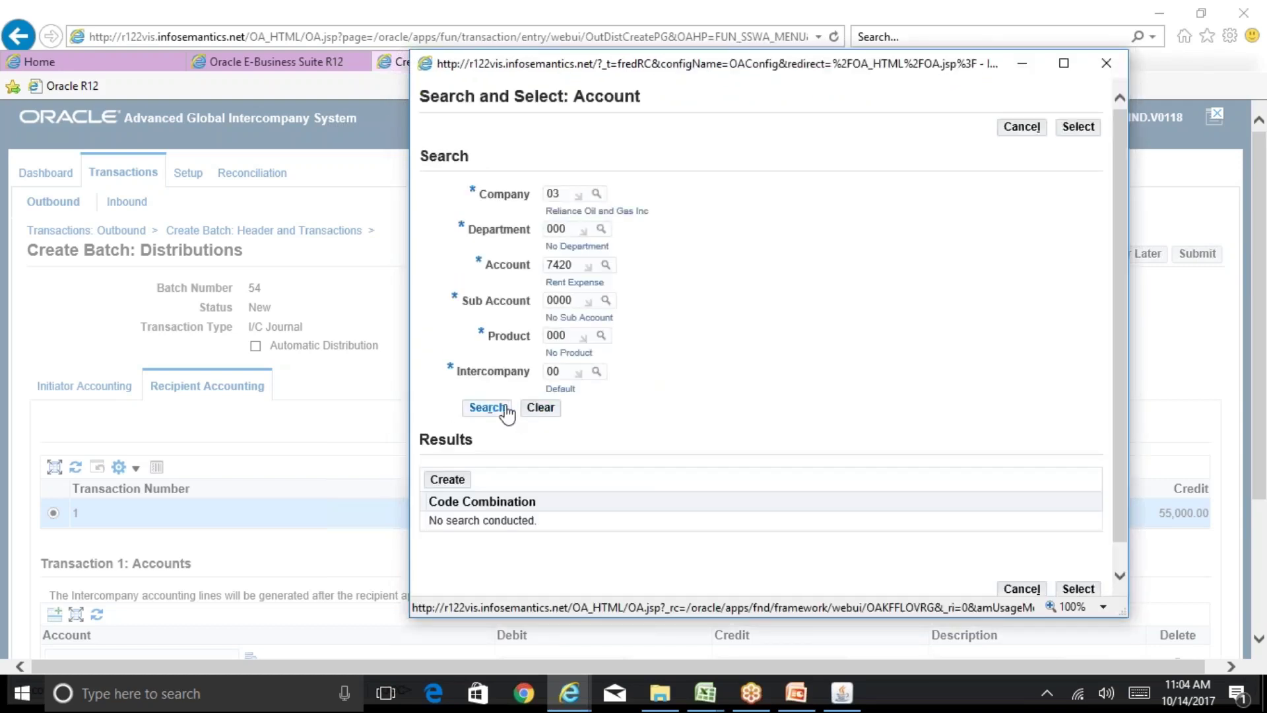
left_click(502, 409)
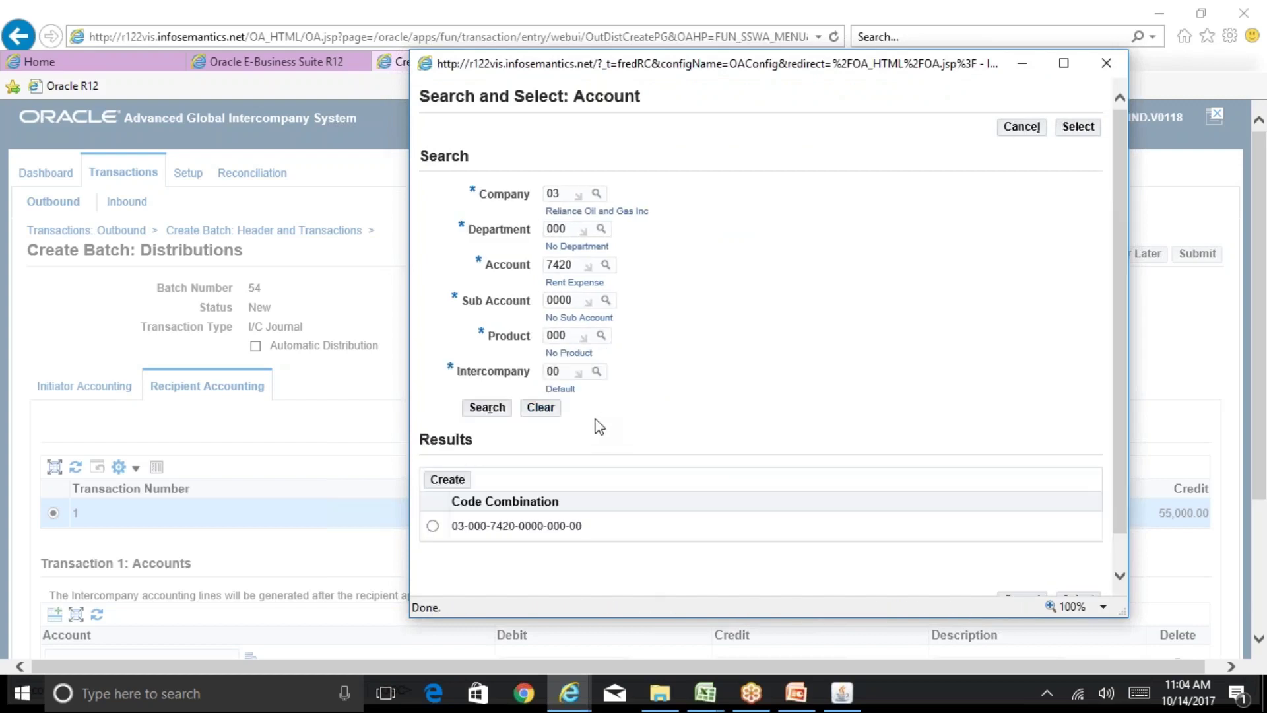
left_click(433, 526)
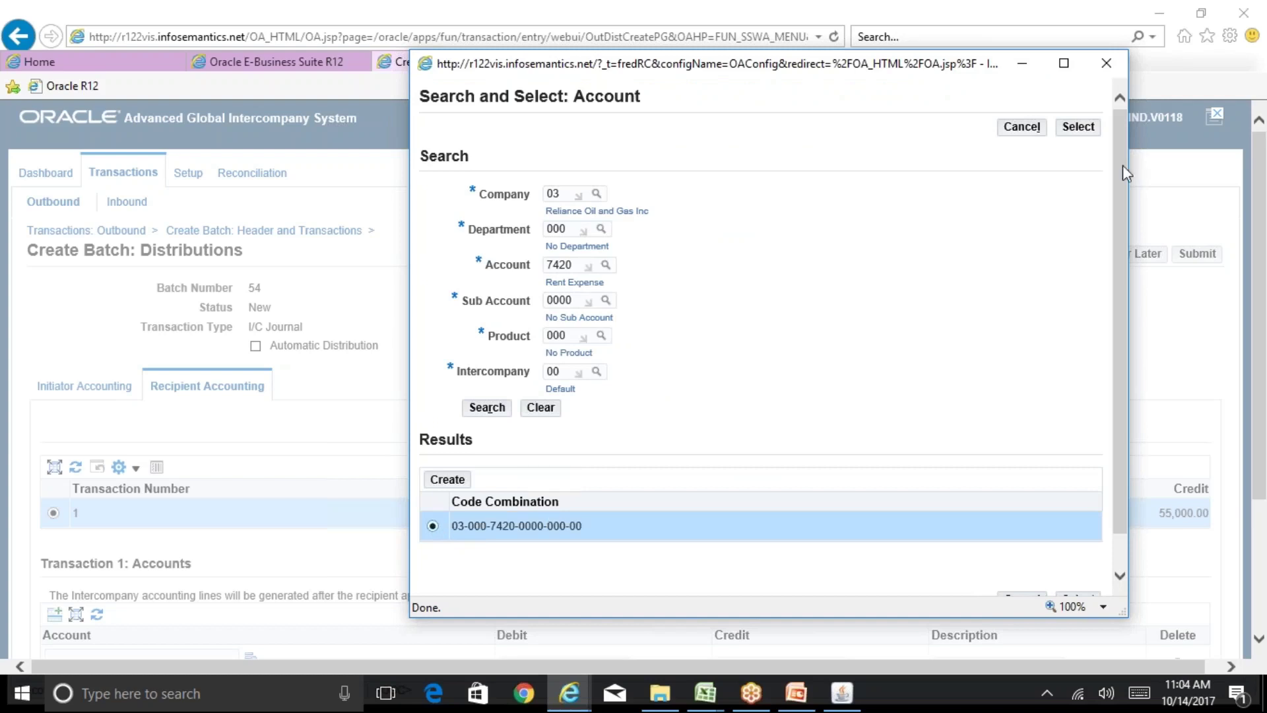
left_click(1083, 129)
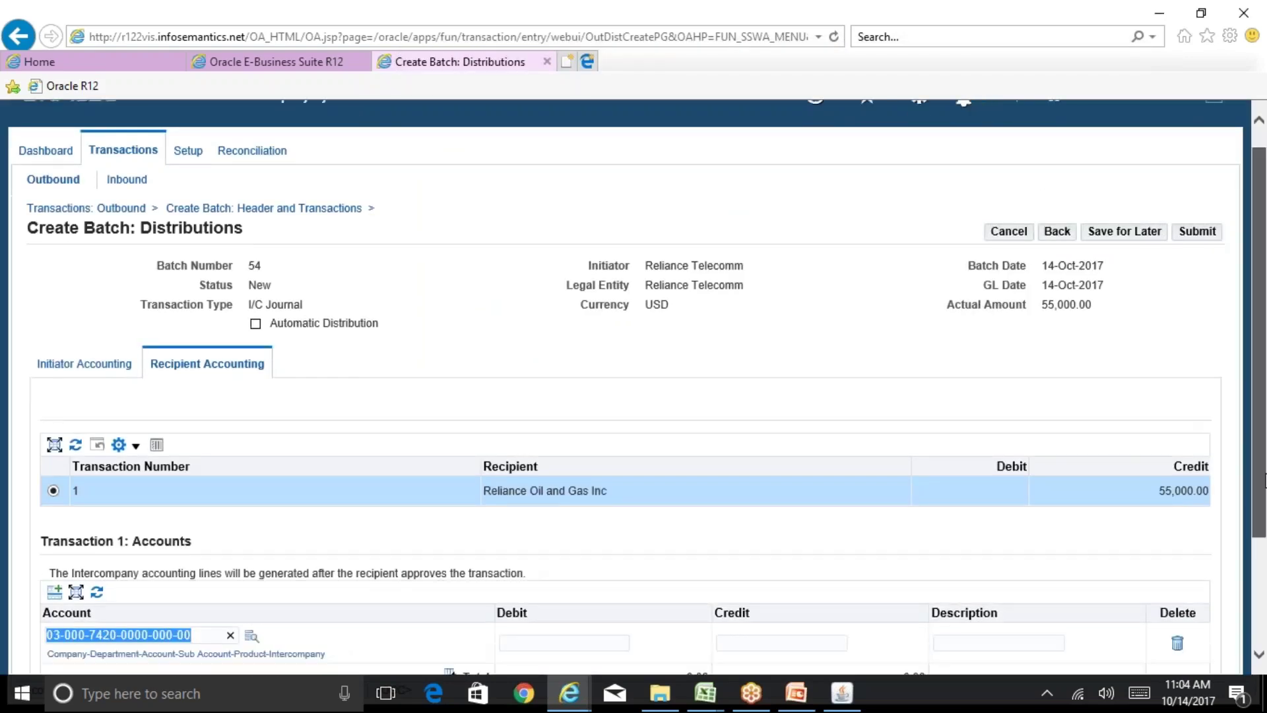
- Enter a 55000 debit on the recipient's Rent Expense line and submit batch 54
scroll(1261, 508, "down", 3)
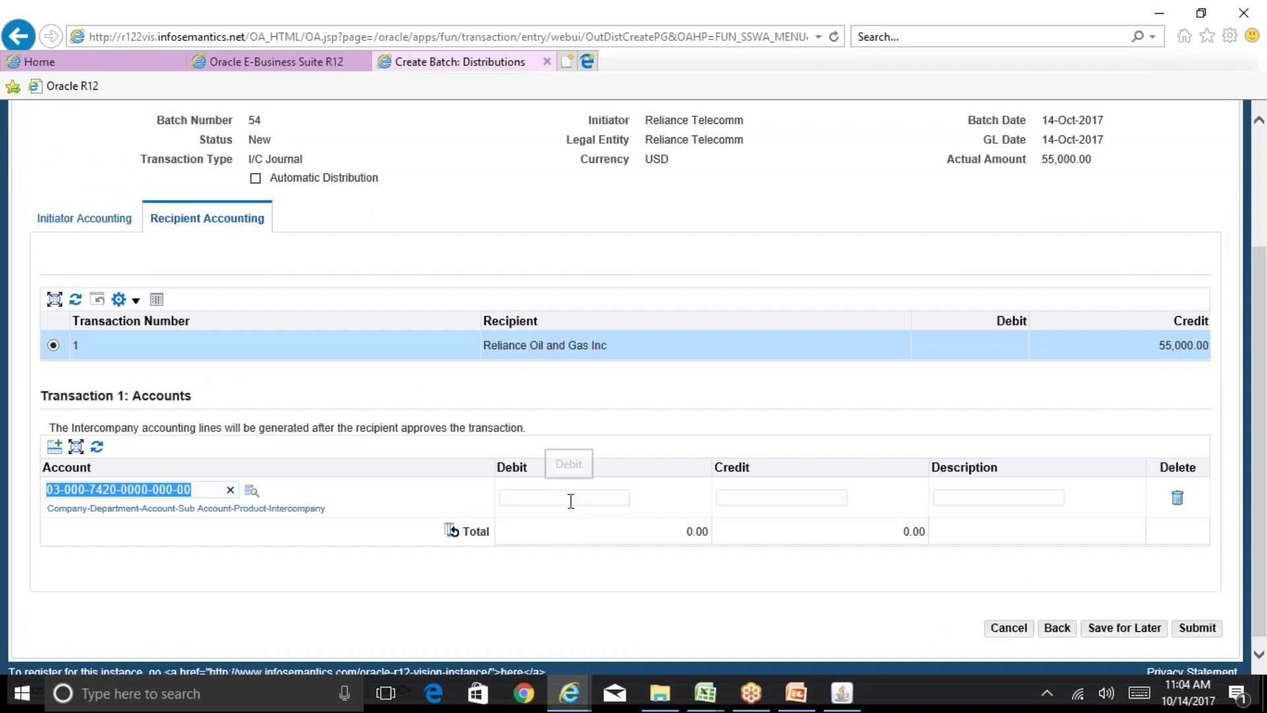
left_click(571, 500)
type("55000")
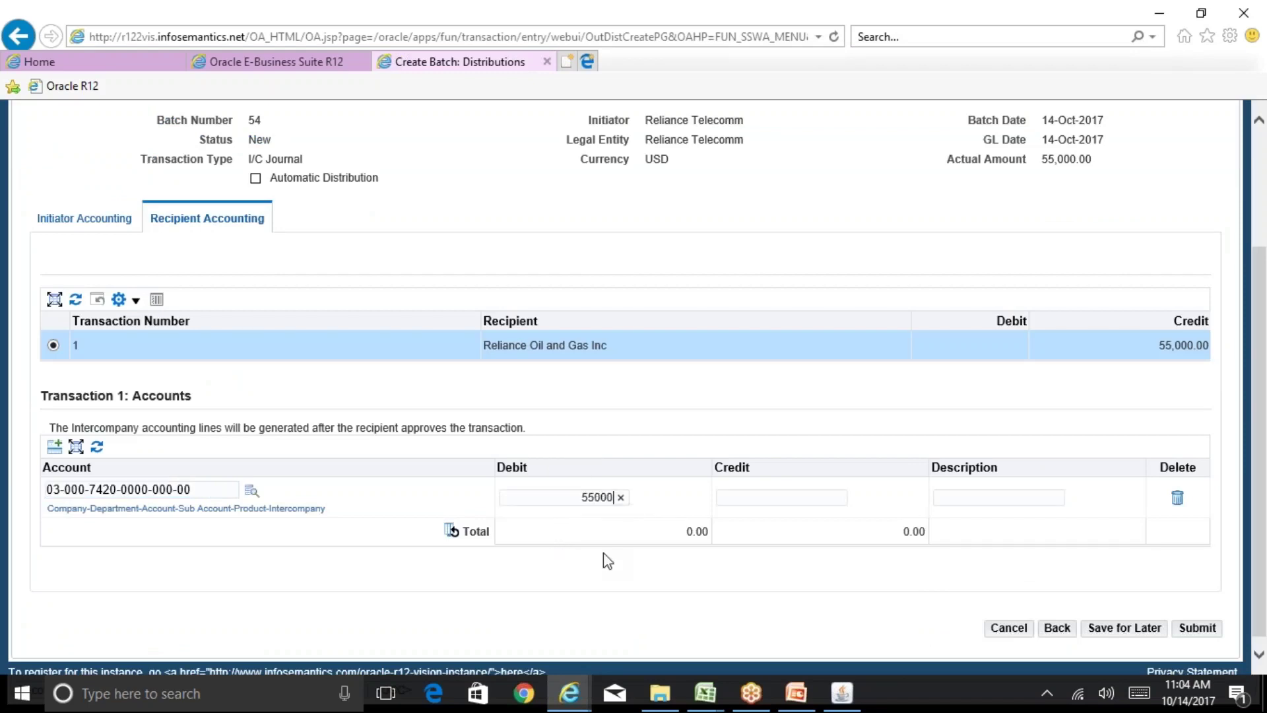
left_click(833, 581)
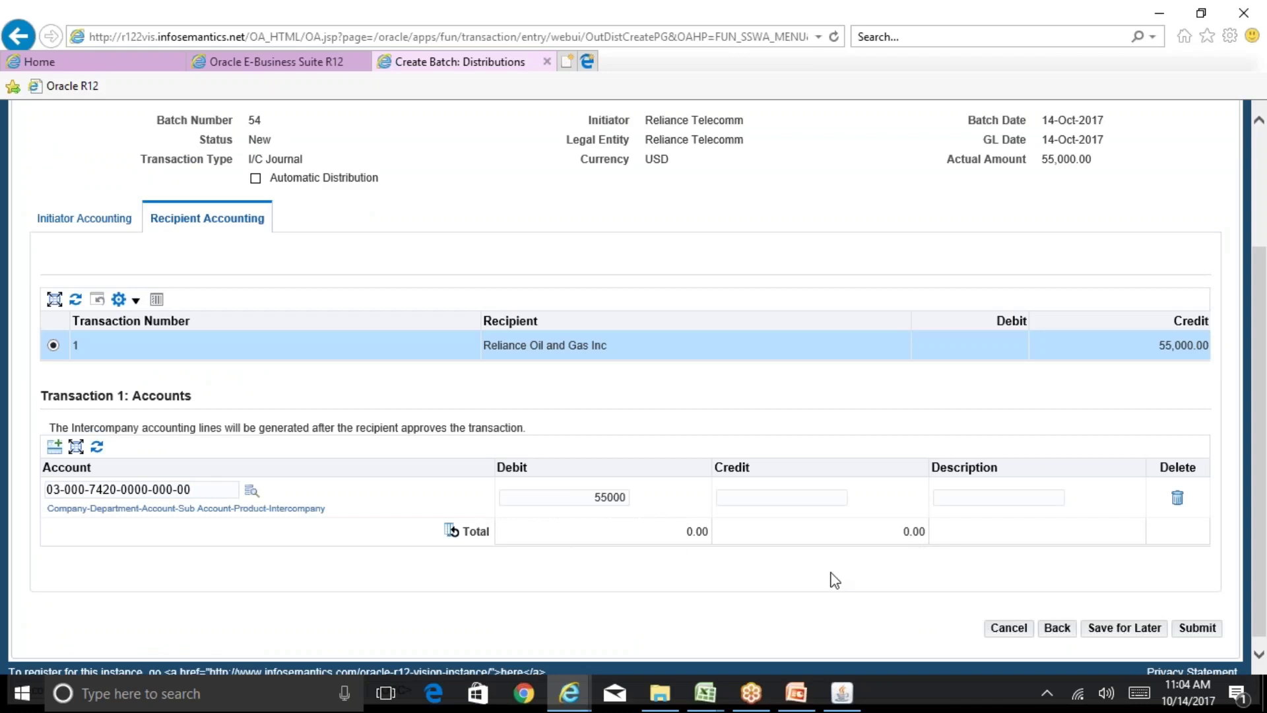
left_click(1199, 629)
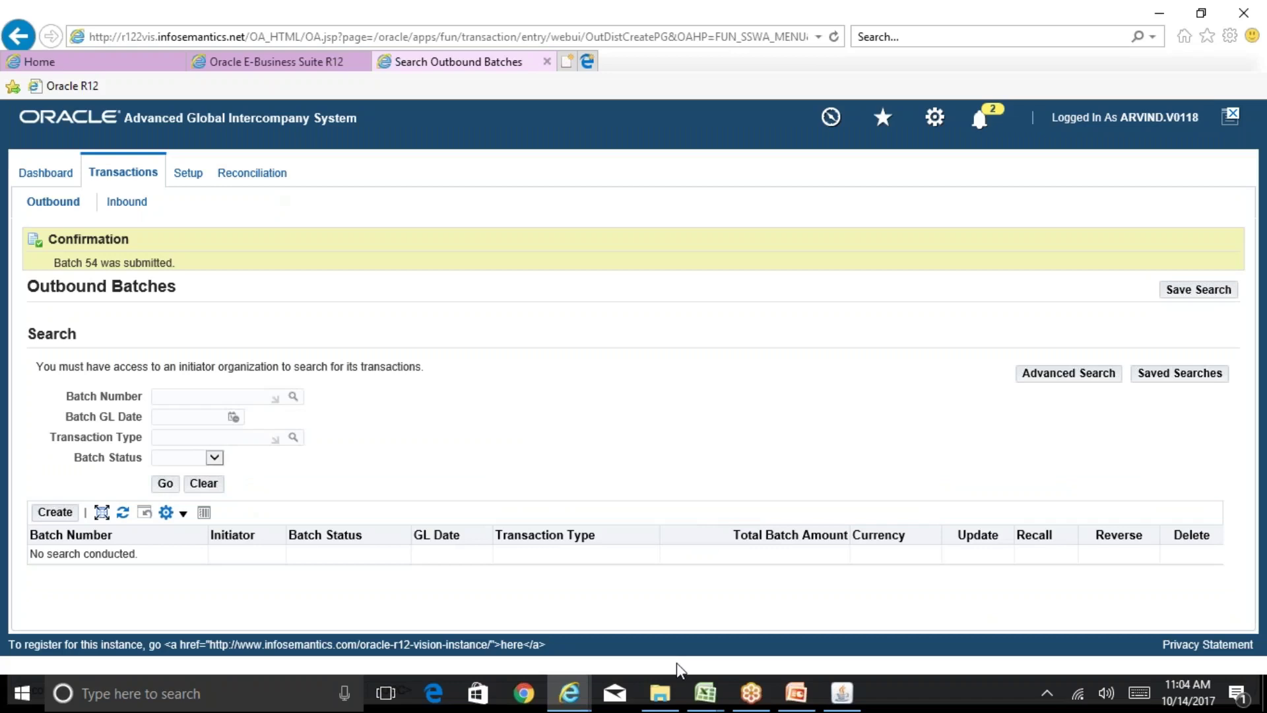
- Return to the Outbound Batches page and create new batch 55 dated 14-Oct-2017
left_click(797, 693)
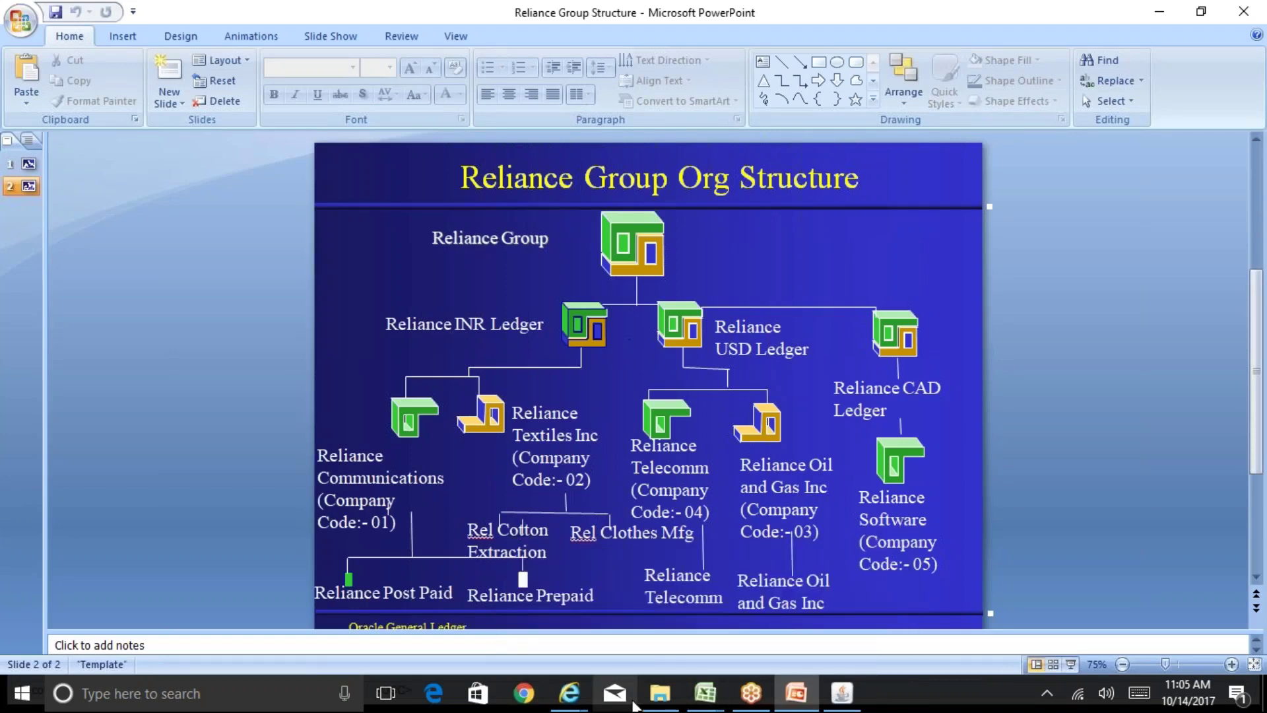
mouse_move(569, 693)
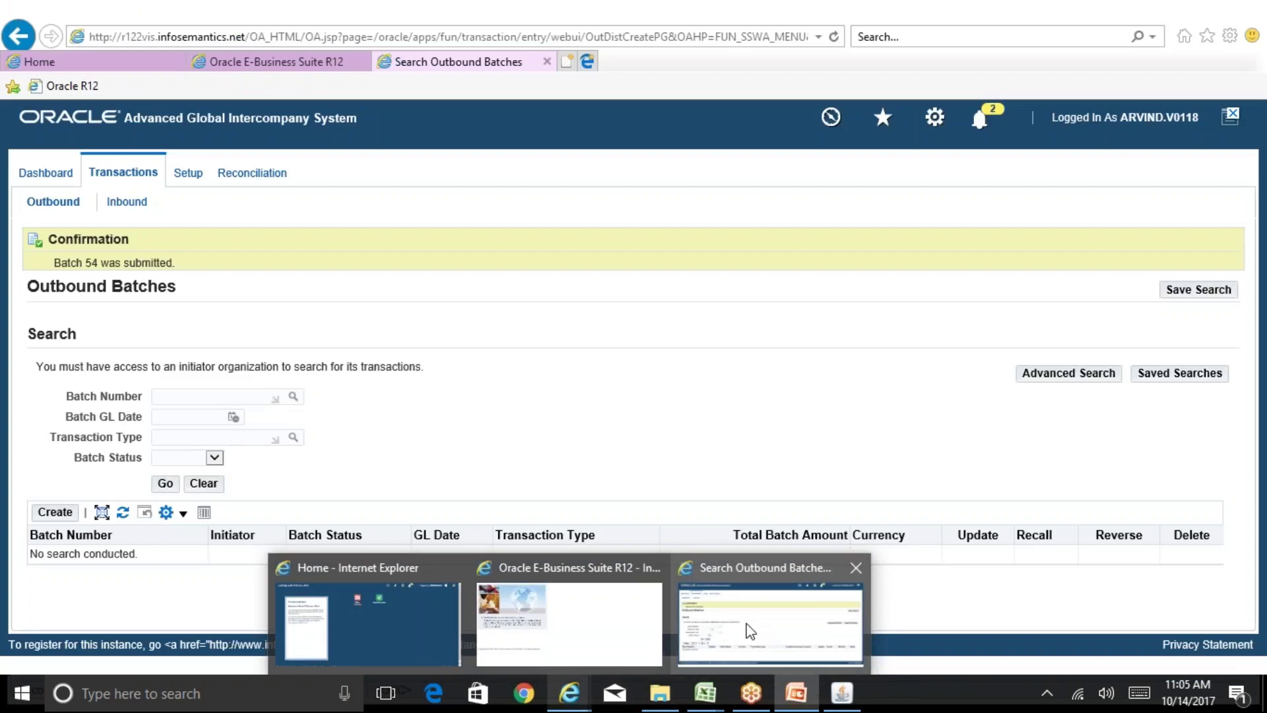
left_click(751, 632)
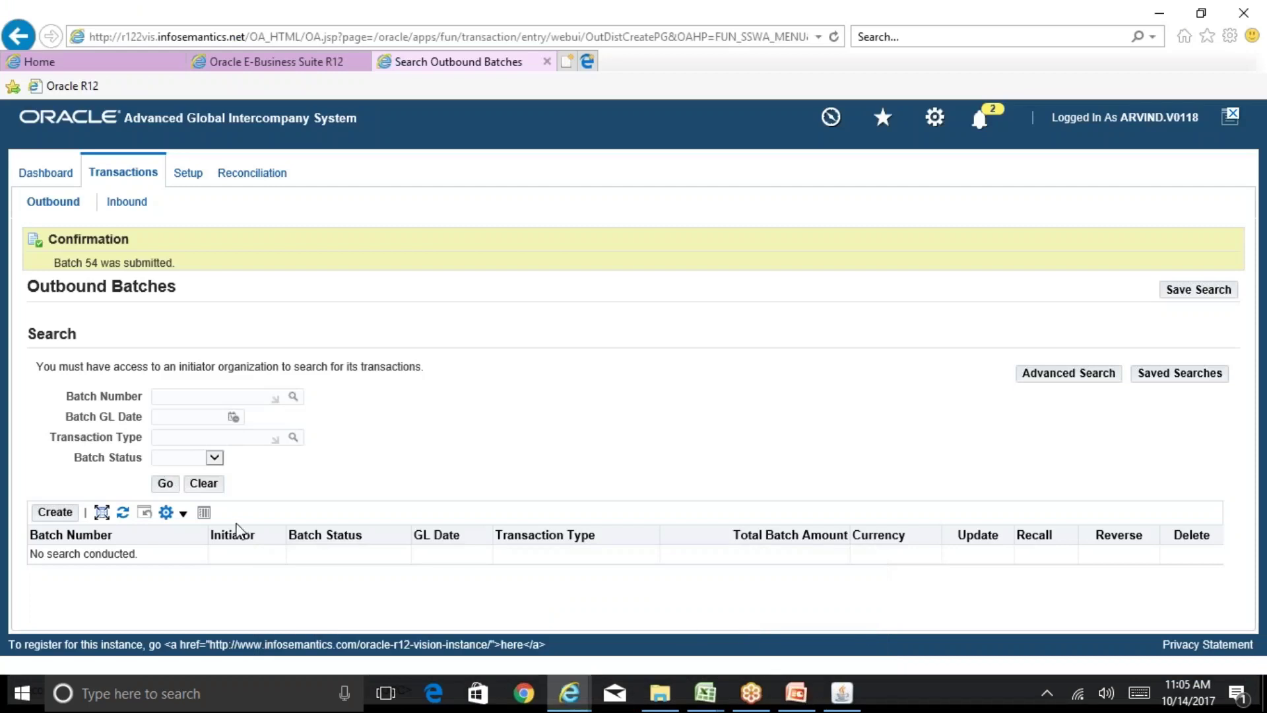
left_click(52, 512)
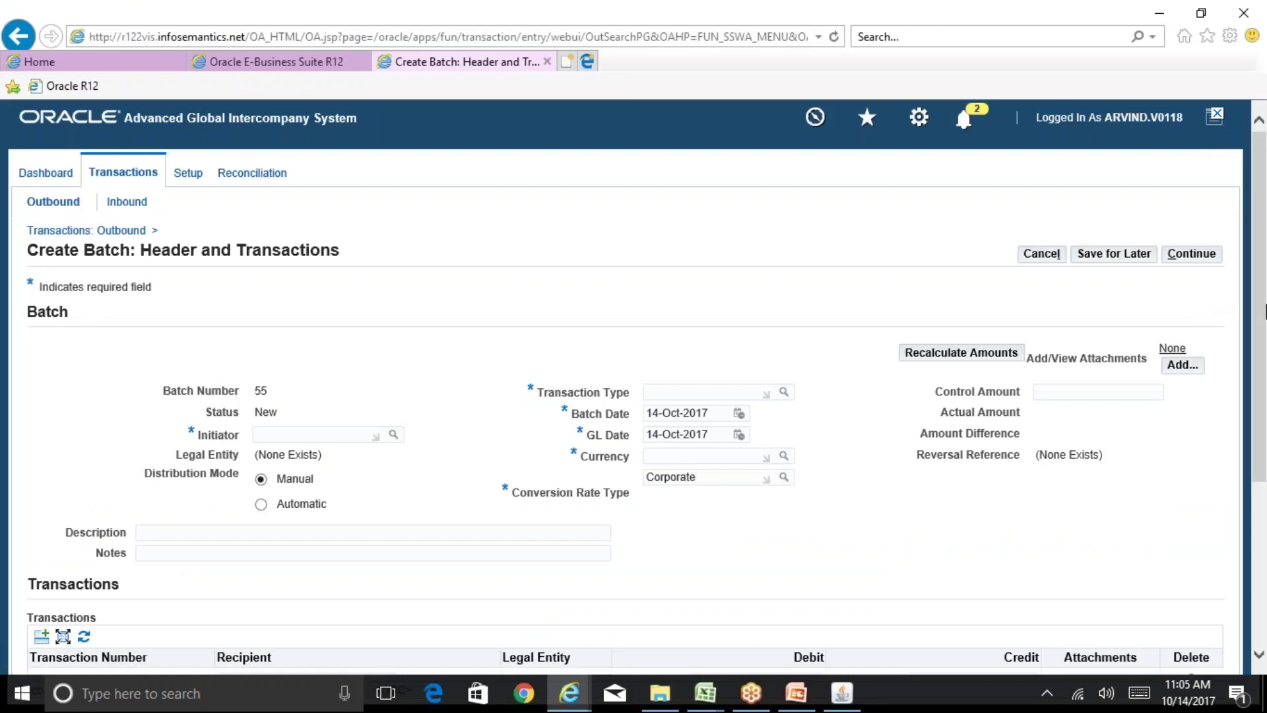
- Visit the Recipient fields of transactions 1, 2 and 3 without entering any recipient
scroll(1266, 311, "down", 3)
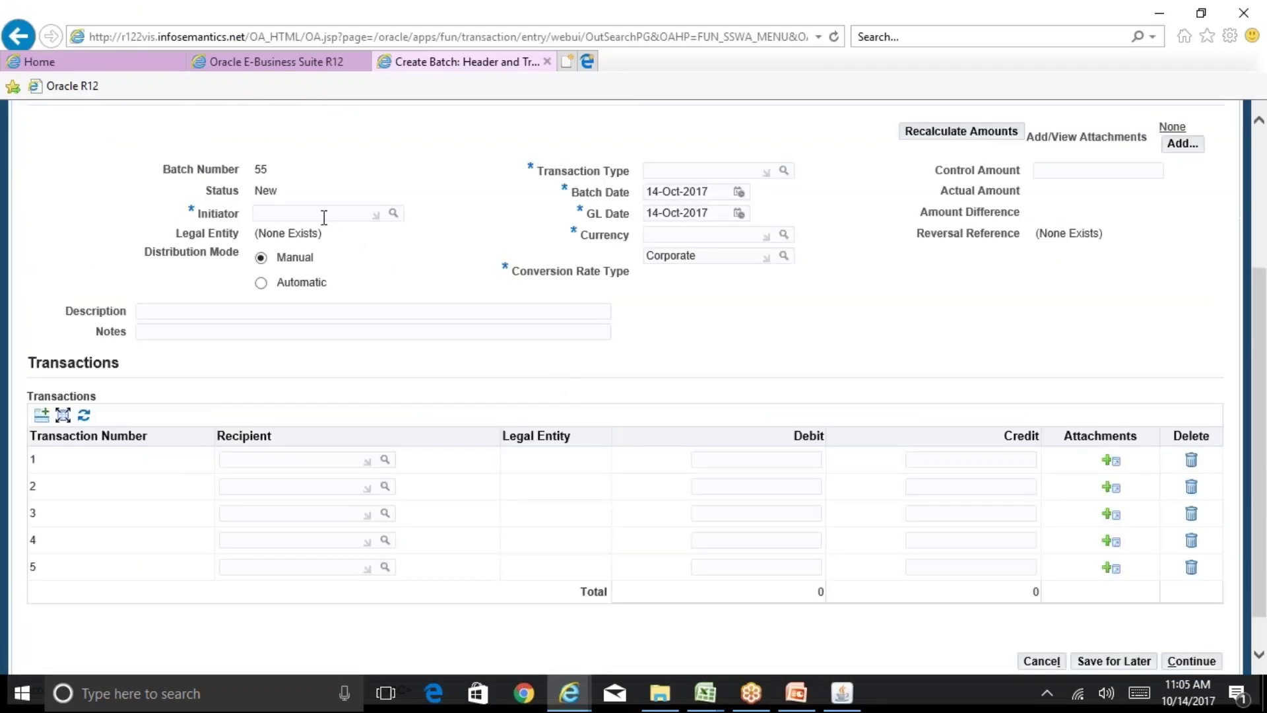
left_click(286, 460)
left_click(268, 462)
left_click(287, 519)
left_click(290, 513)
left_click(248, 490)
scroll(1266, 297, "up", 3)
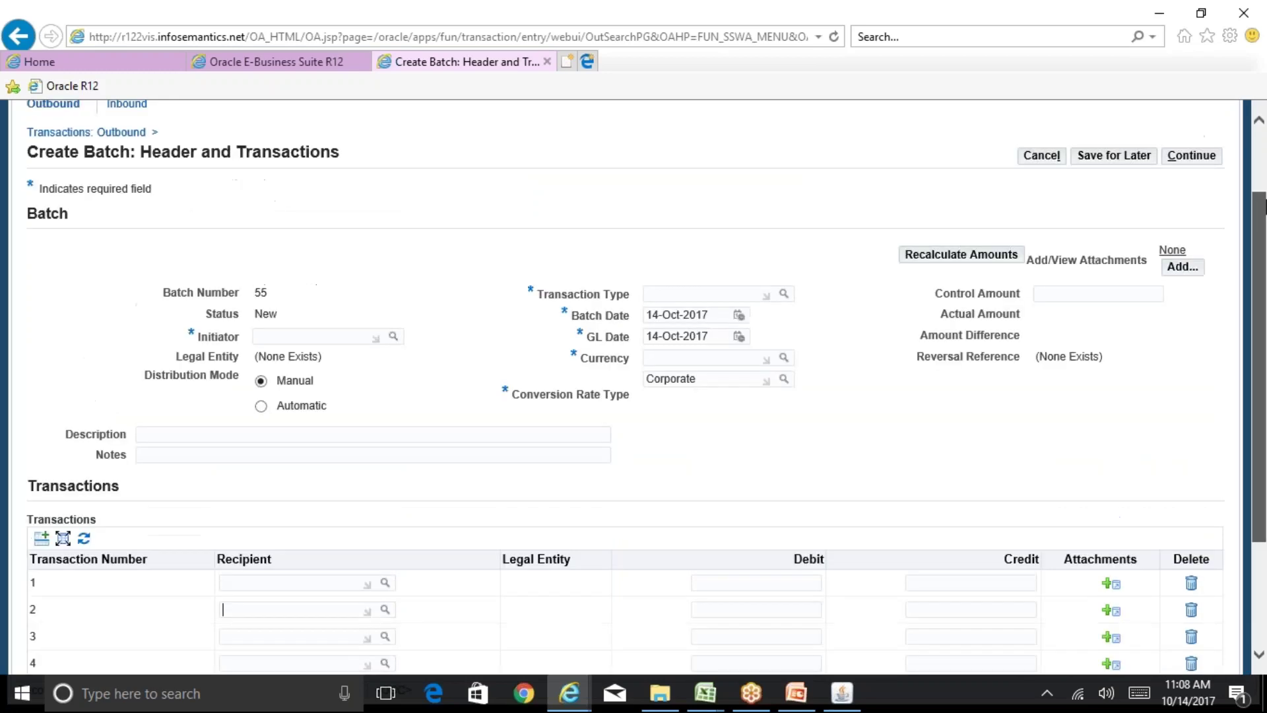
- Cancel batch 55, search for outbound batch number 54, and open it for update
left_click(1041, 190)
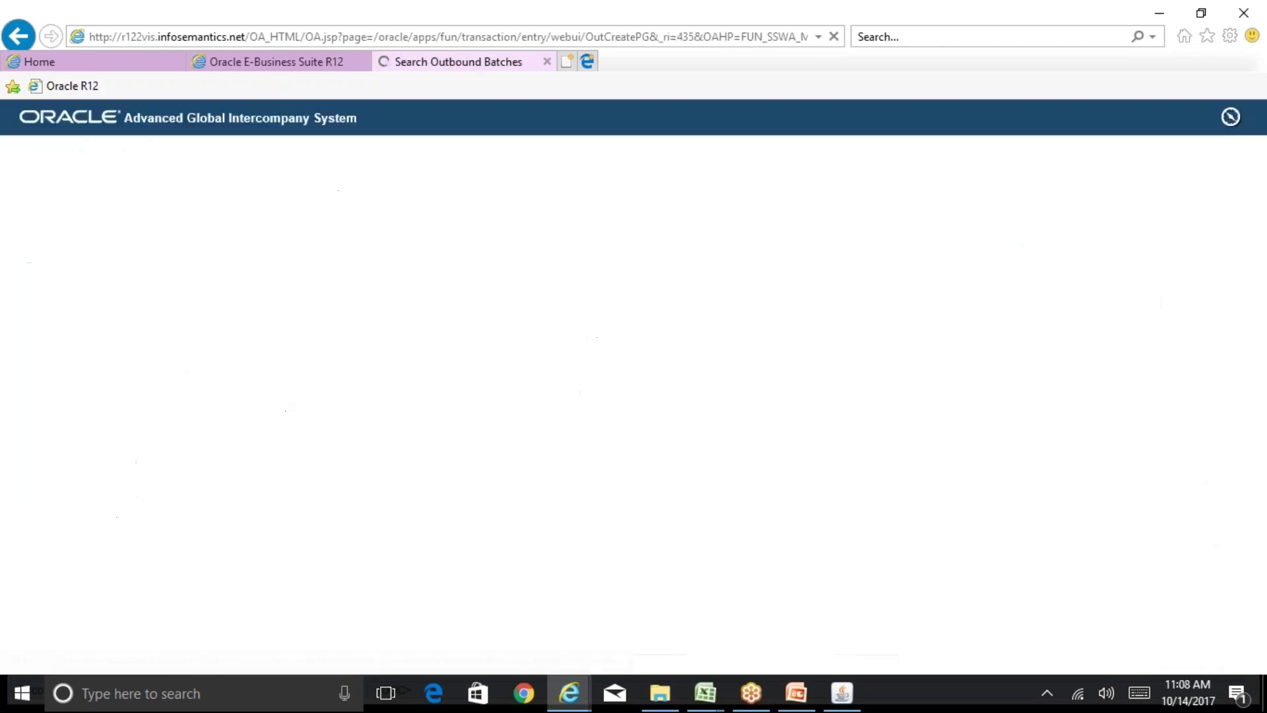
left_click(176, 348)
type("54")
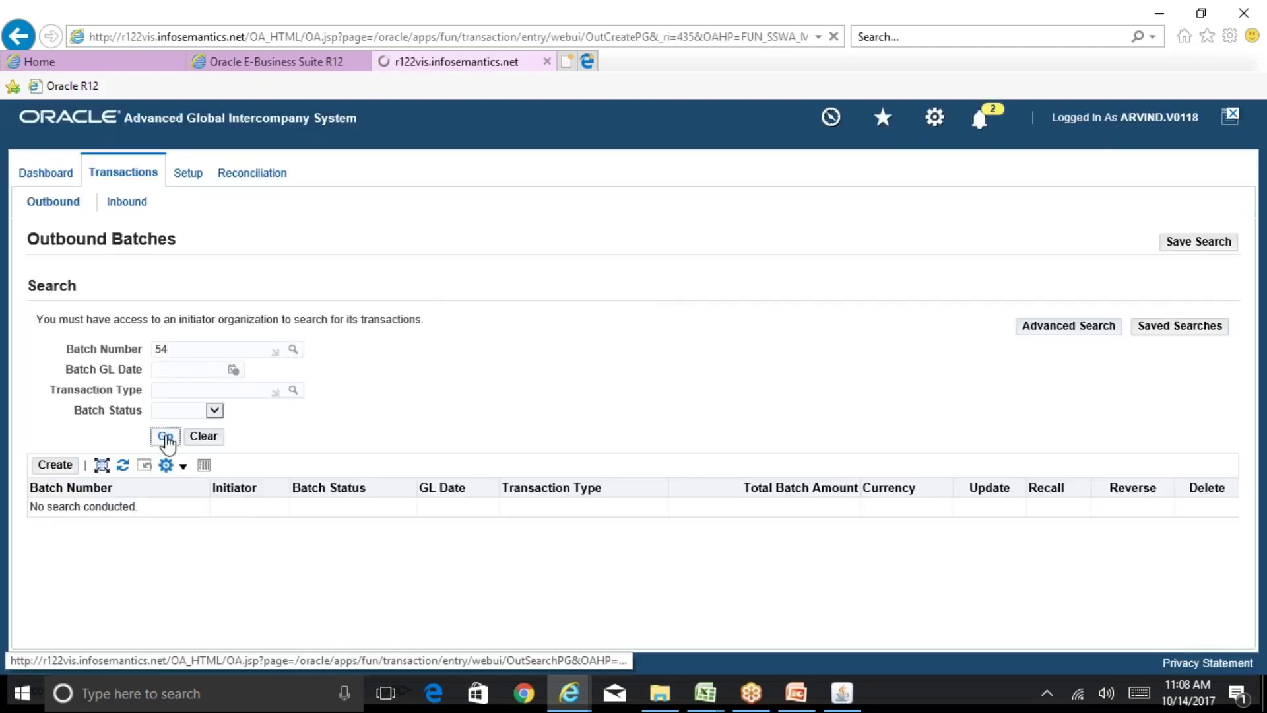
left_click(165, 435)
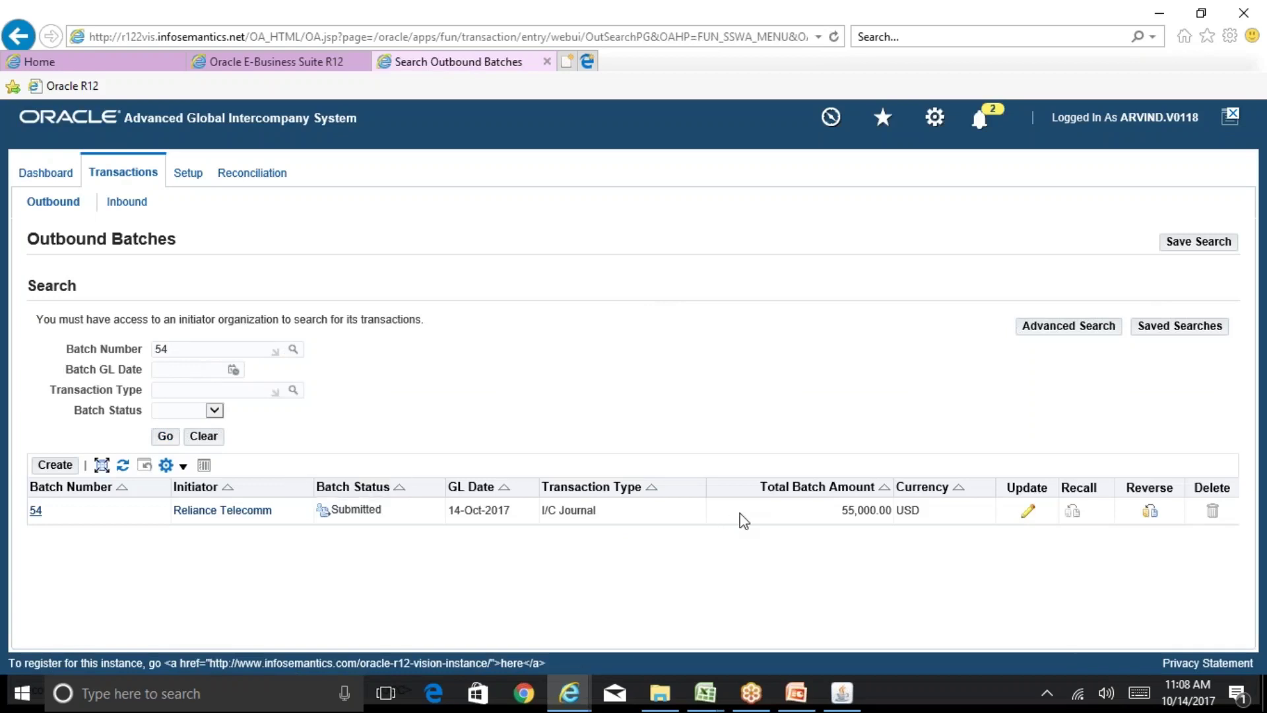
left_click(1028, 511)
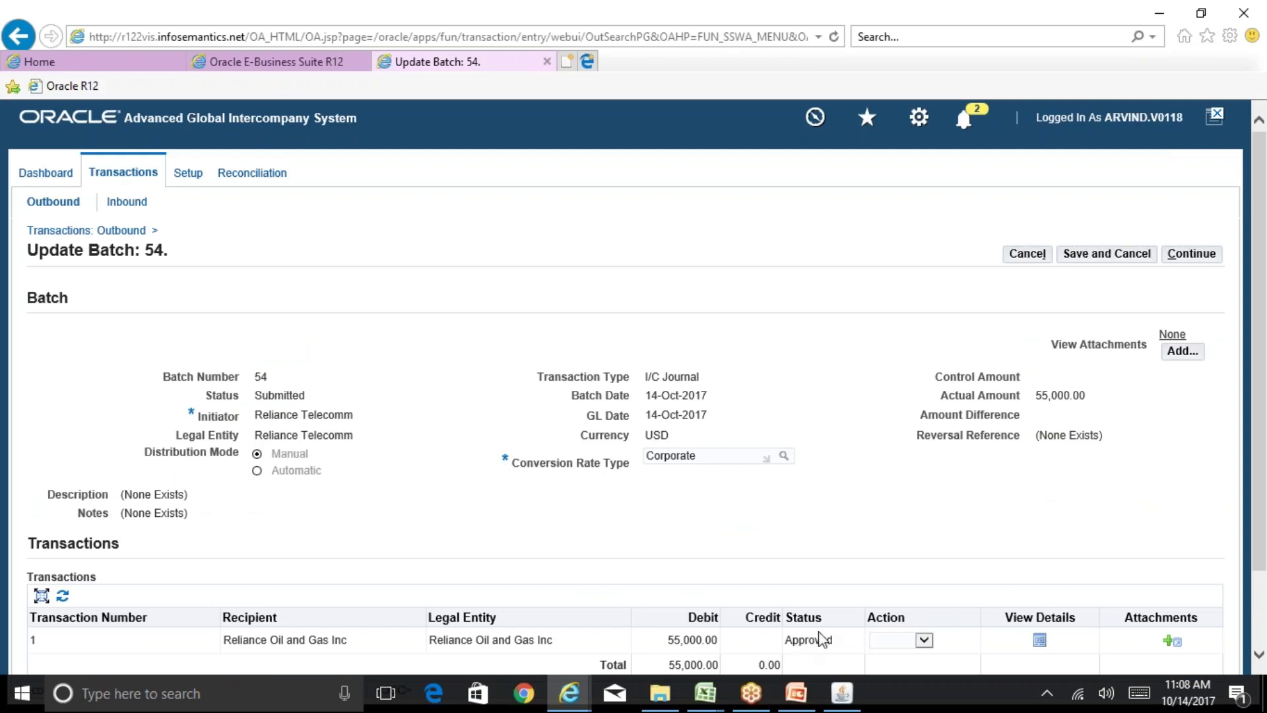
- Start a new single request for Transfer Intercompany Transactions To General Ledger
left_click(854, 703)
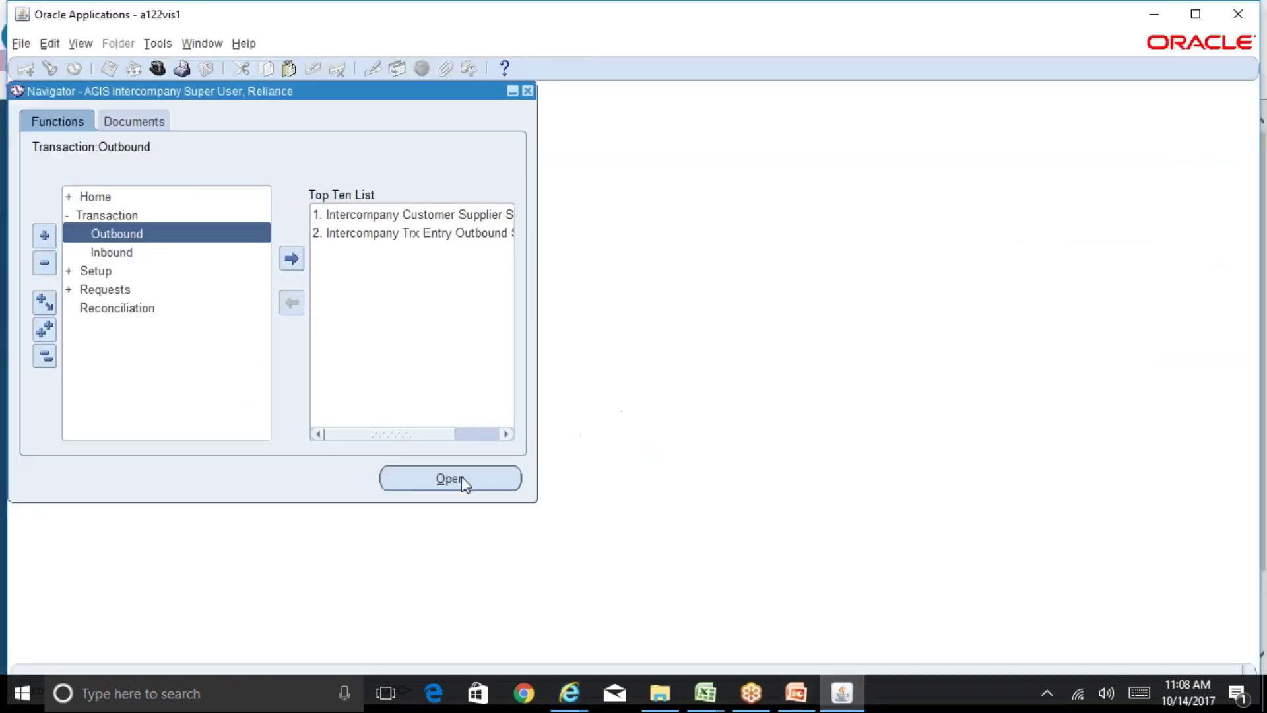
left_click(78, 43)
left_click(114, 279)
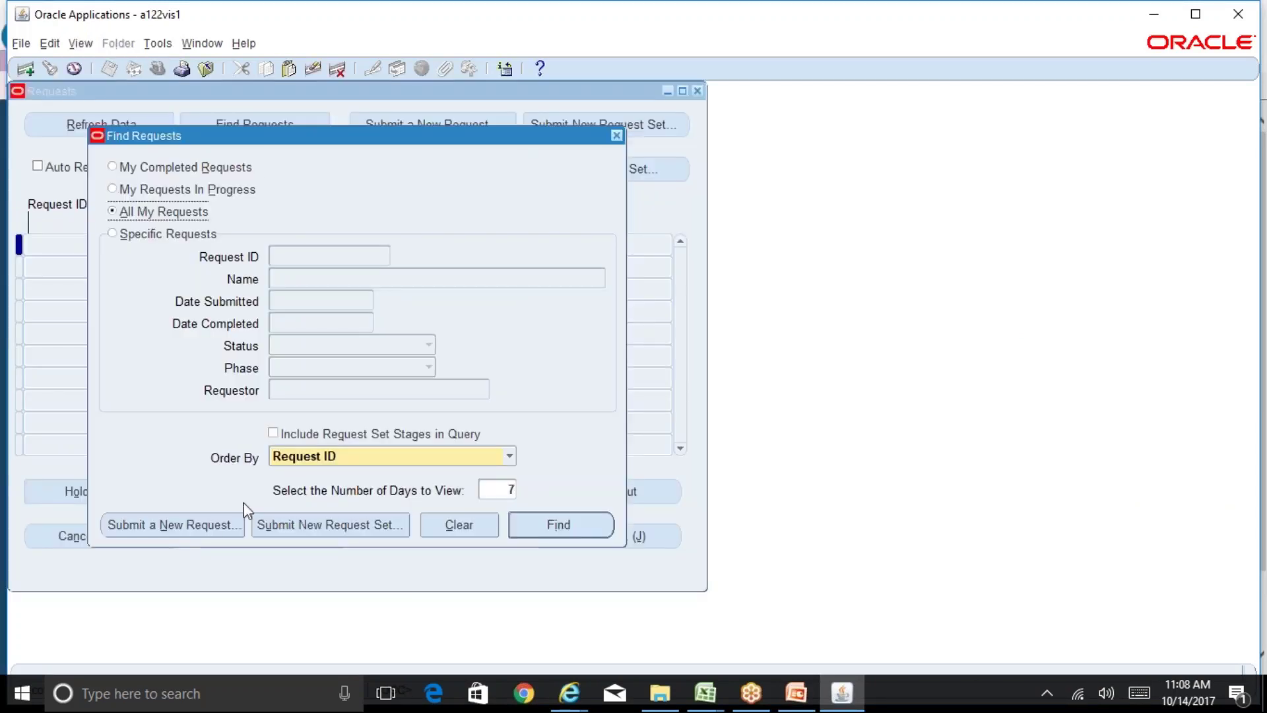
left_click(208, 526)
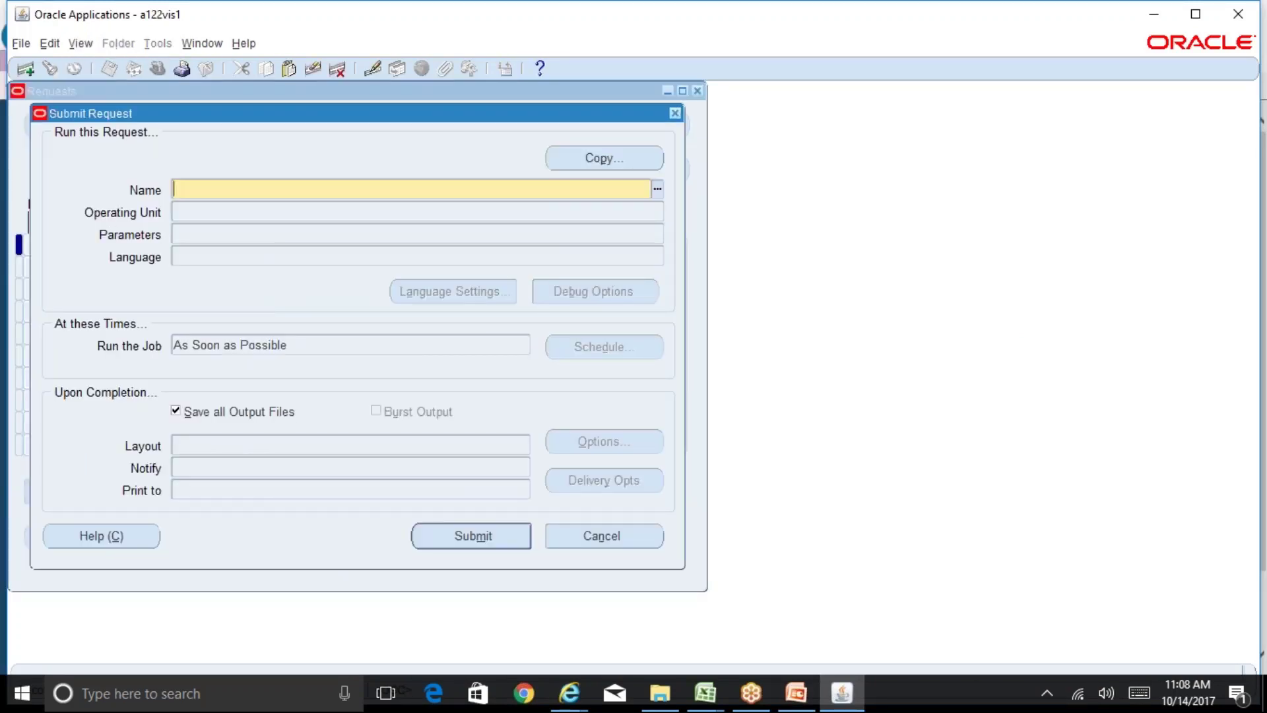
type("transfer%")
key("Tab")
key("Return")
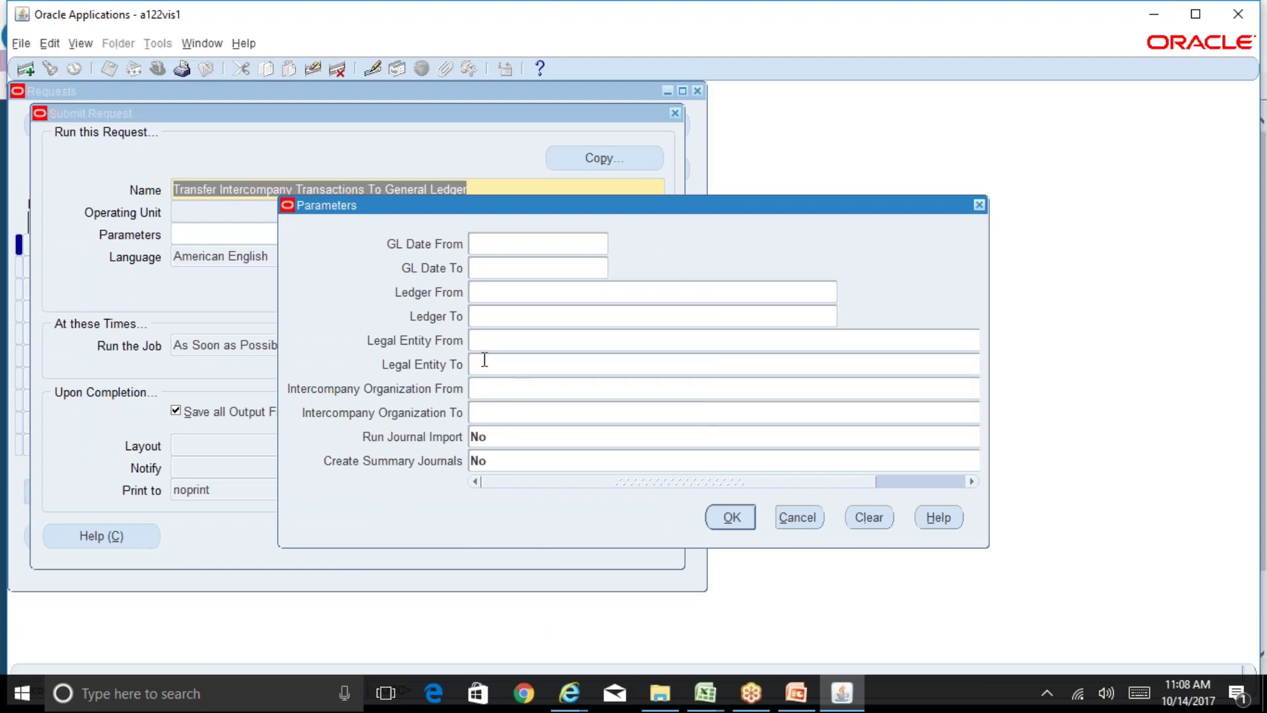
- Set GL dates to 14-OCT-2017 and Run Journal Import to Yes, then submit the request
type("14-oct")
key("Tab")
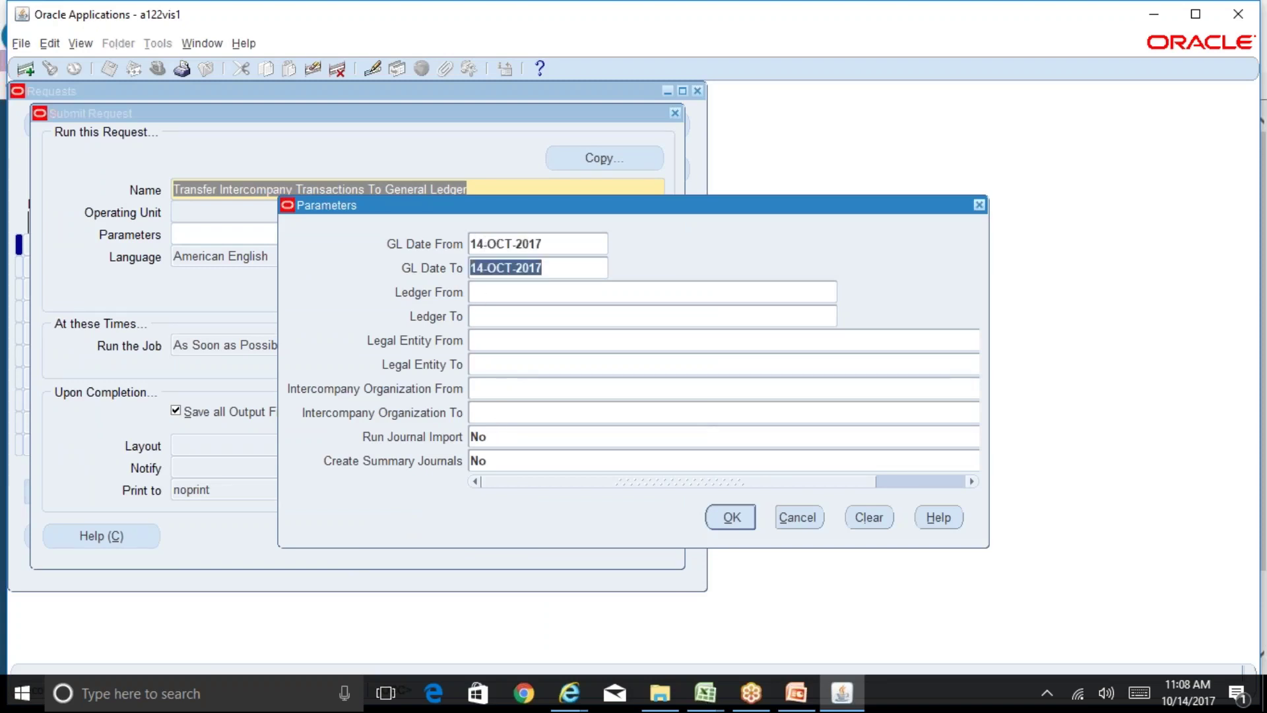
double_click(494, 435)
type("yes")
key("Tab")
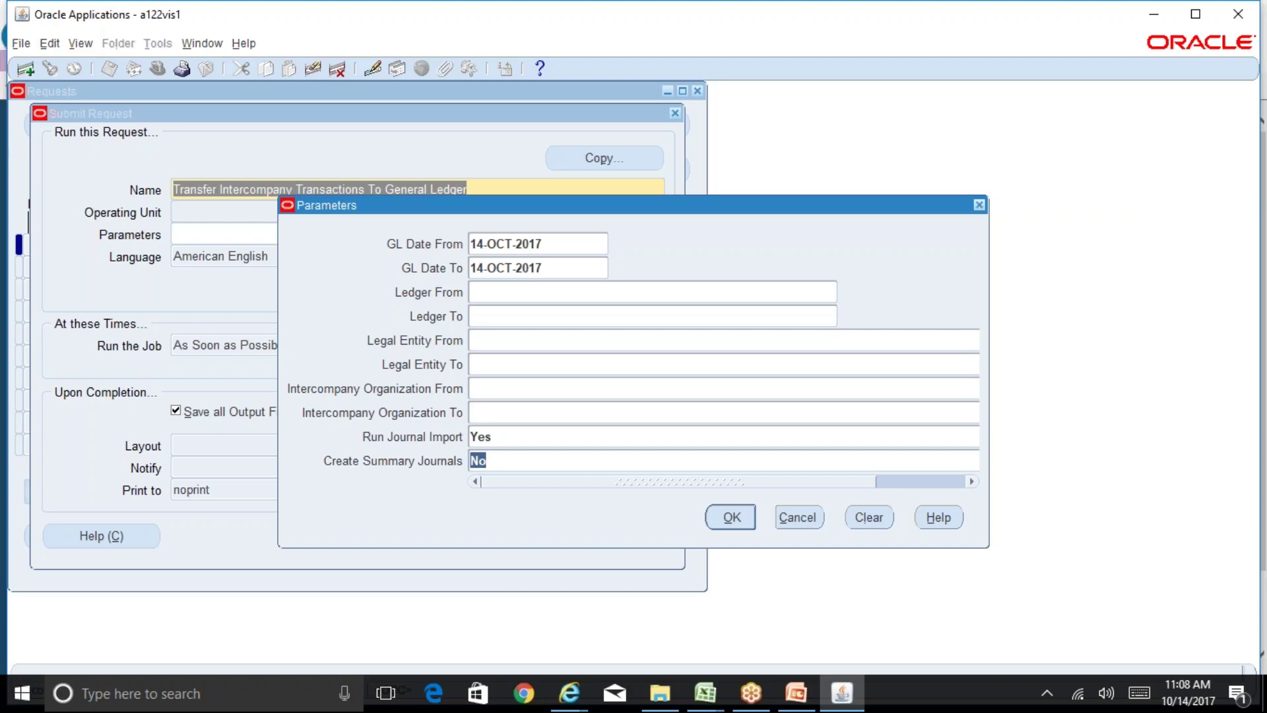
left_click(731, 518)
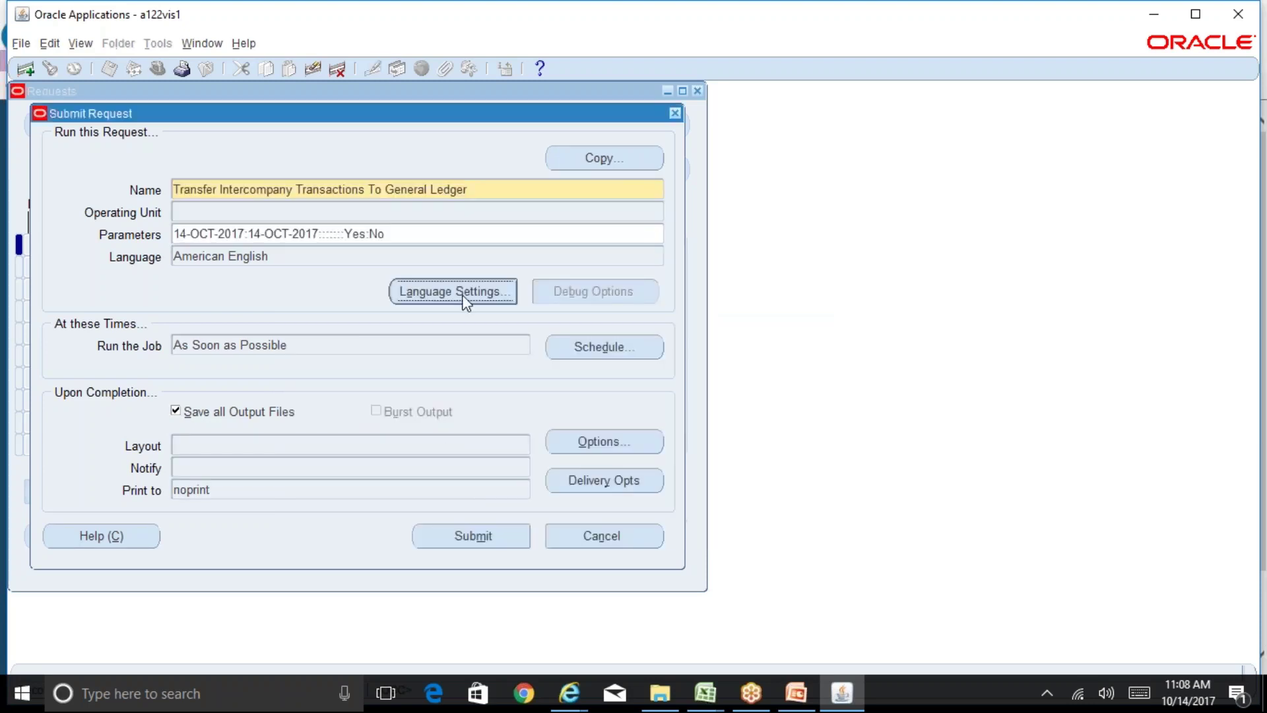
left_click(361, 233)
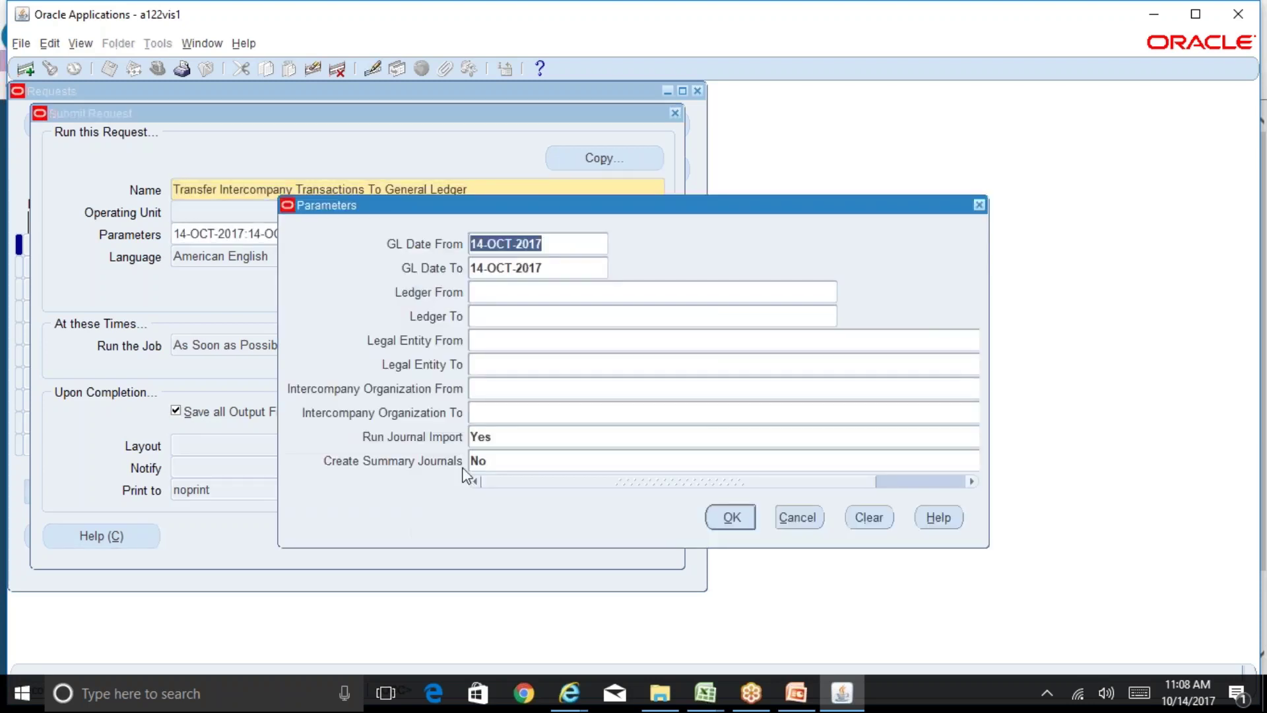
left_click(507, 437)
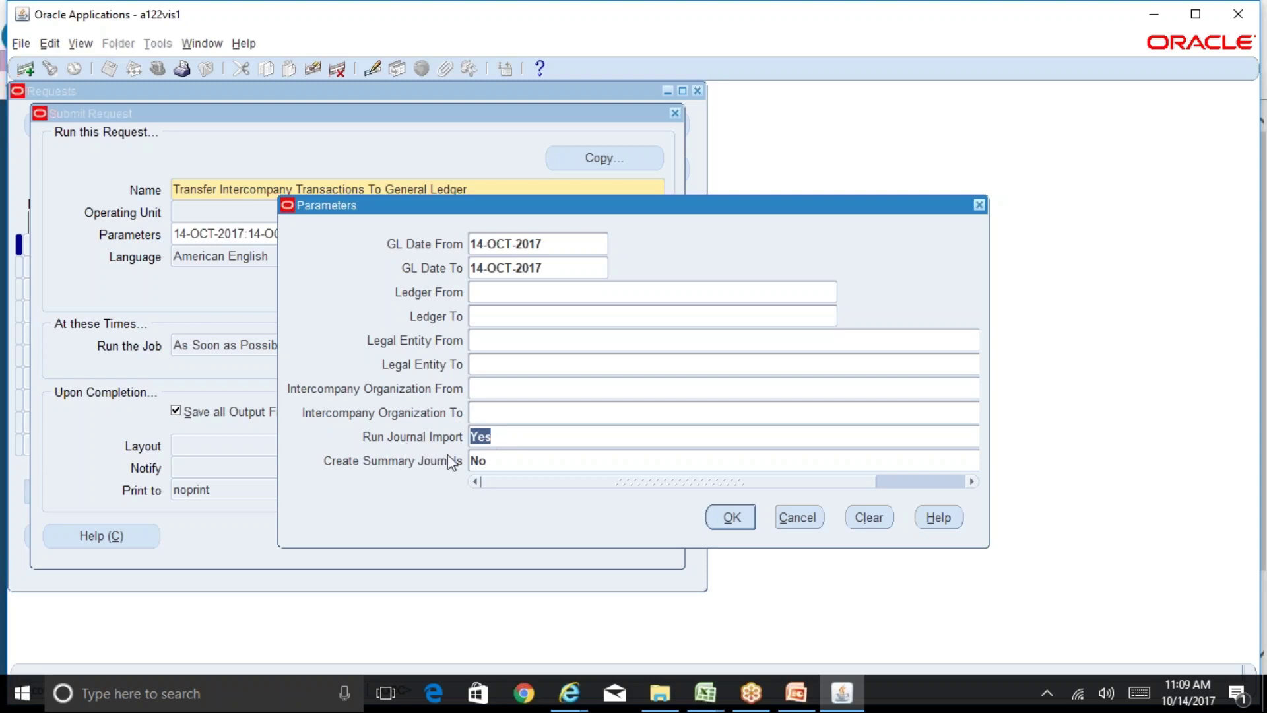
left_click(731, 518)
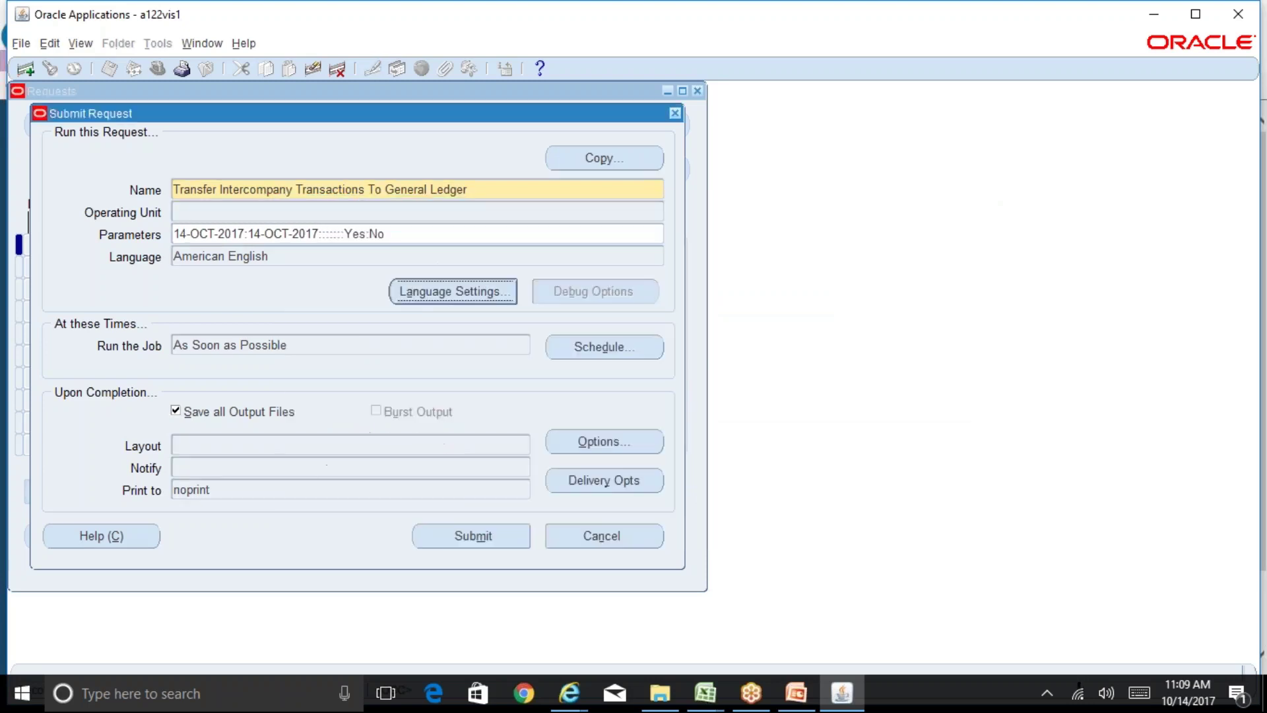
left_click(470, 536)
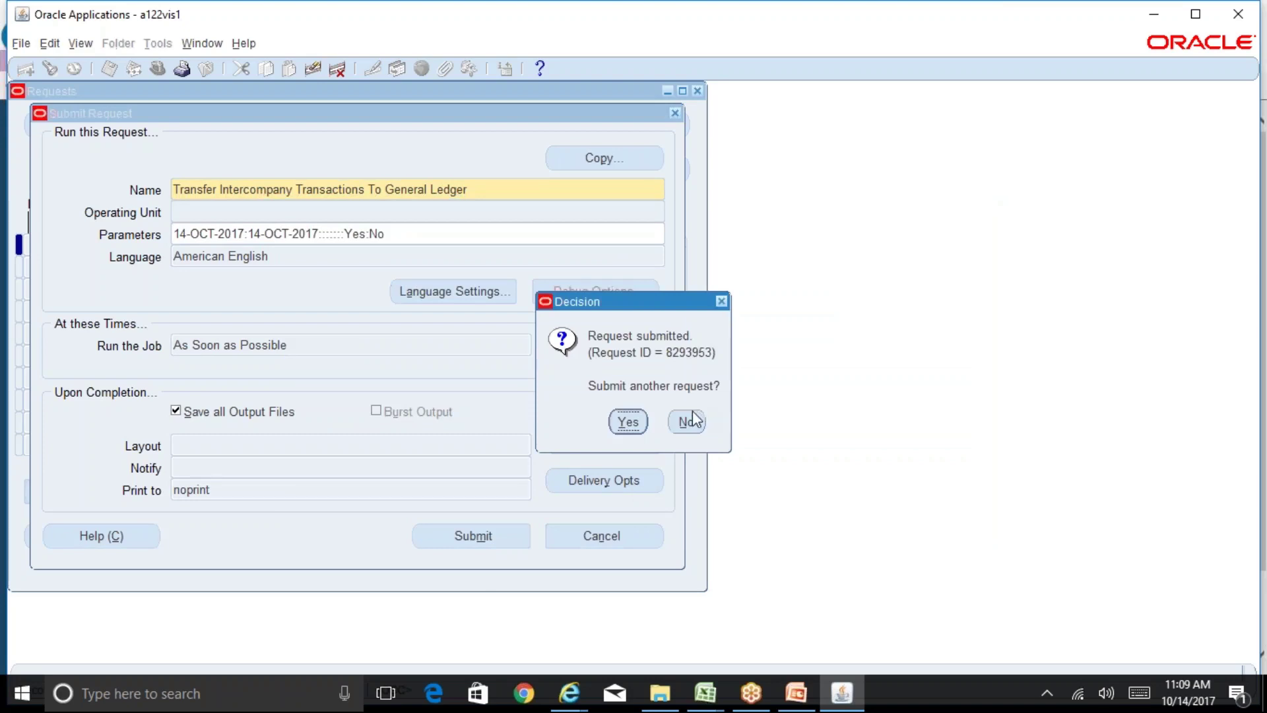
- Decline another request and refresh the list showing 8293953 completed and Journal Import 8293954 pending
left_click(690, 421)
left_click(548, 523)
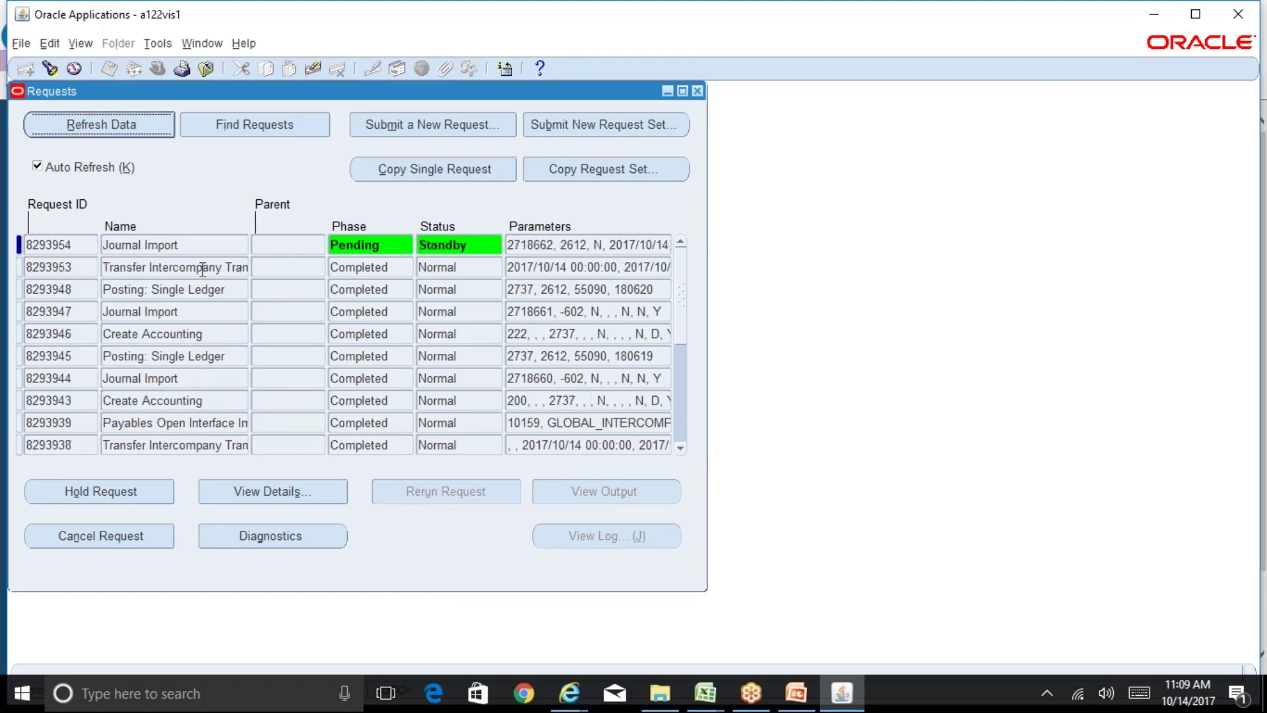
left_click(212, 266)
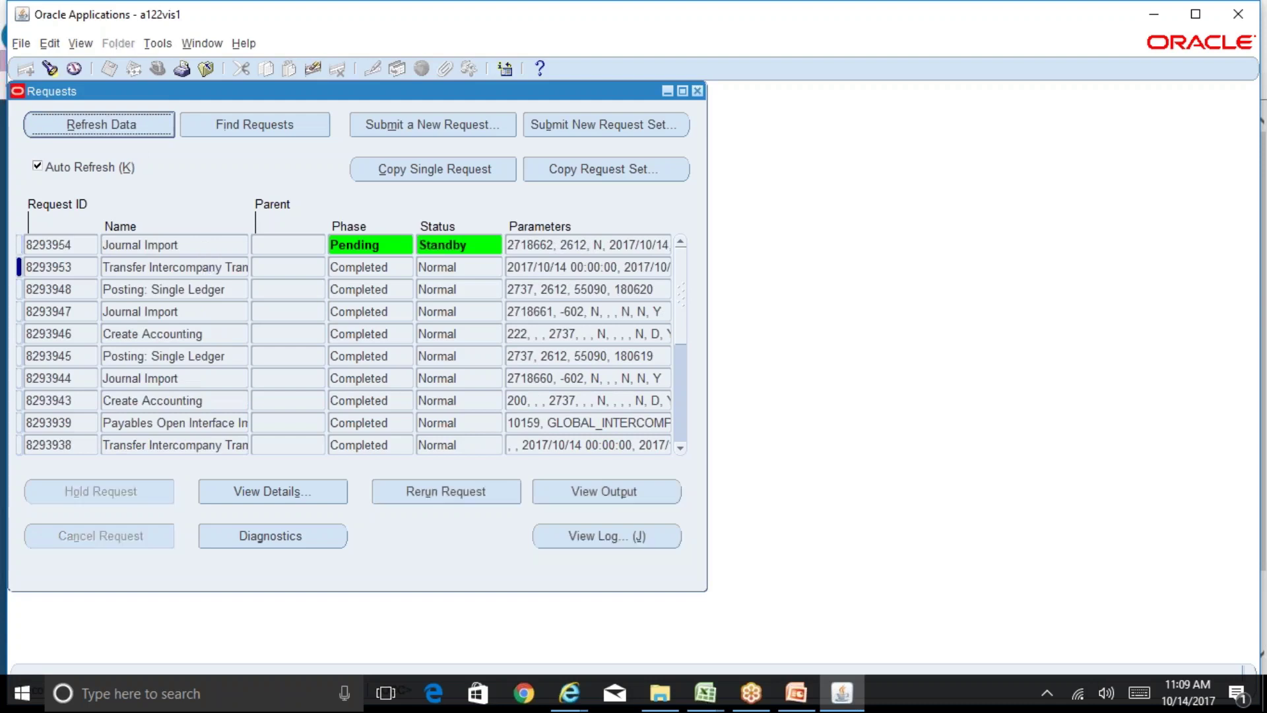
left_click(139, 129)
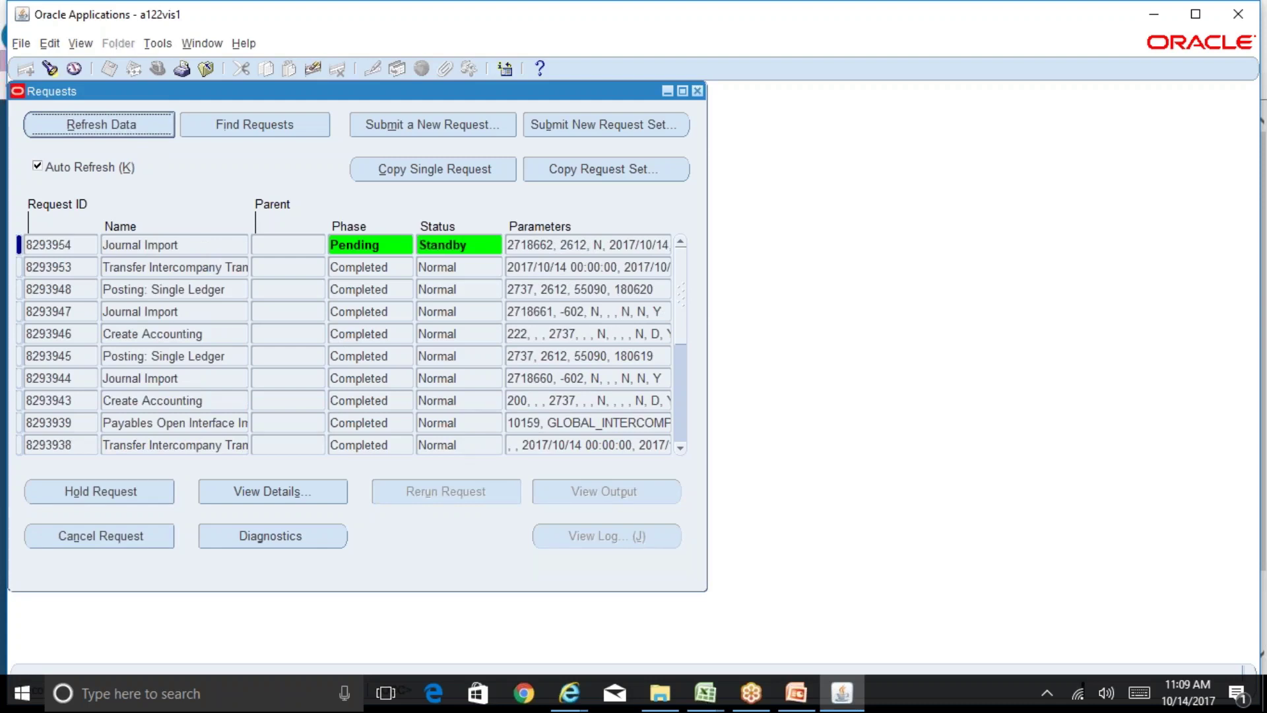
- Switch to the General Ledger Superuser, Reliance USD responsibility and open Journals > Enter
left_click(698, 92)
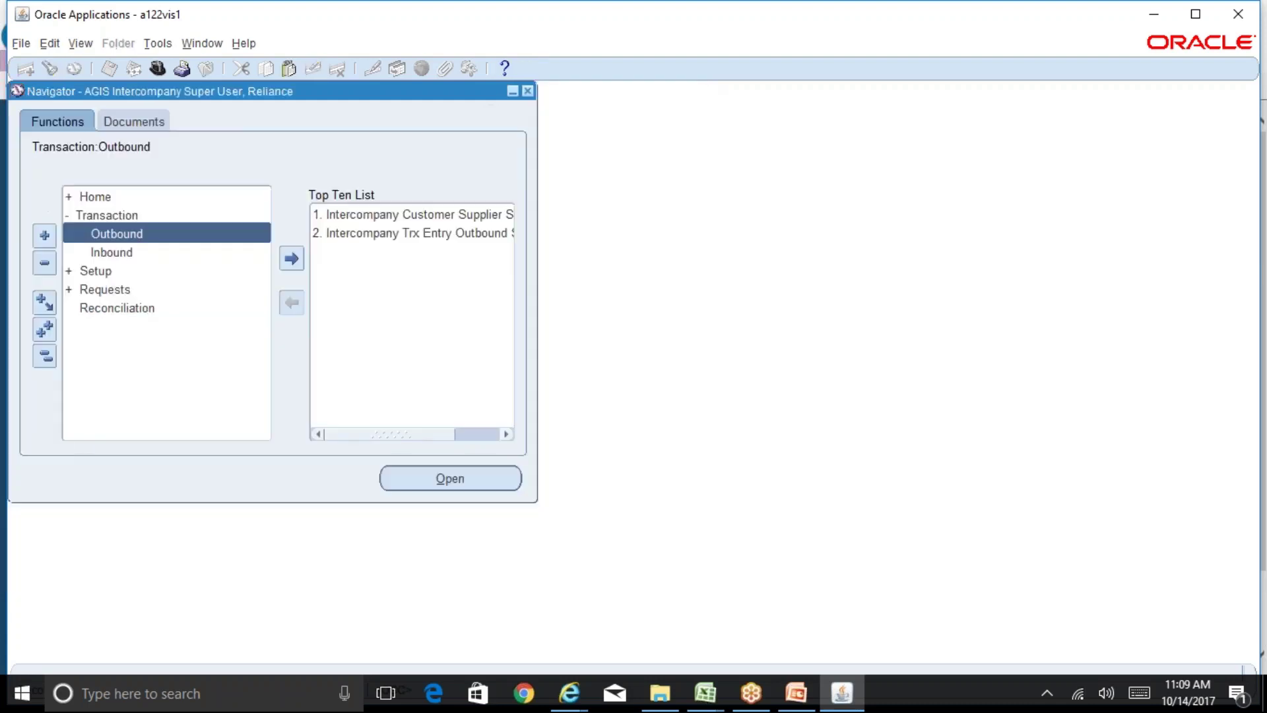
left_click(157, 71)
type("general Ledger%")
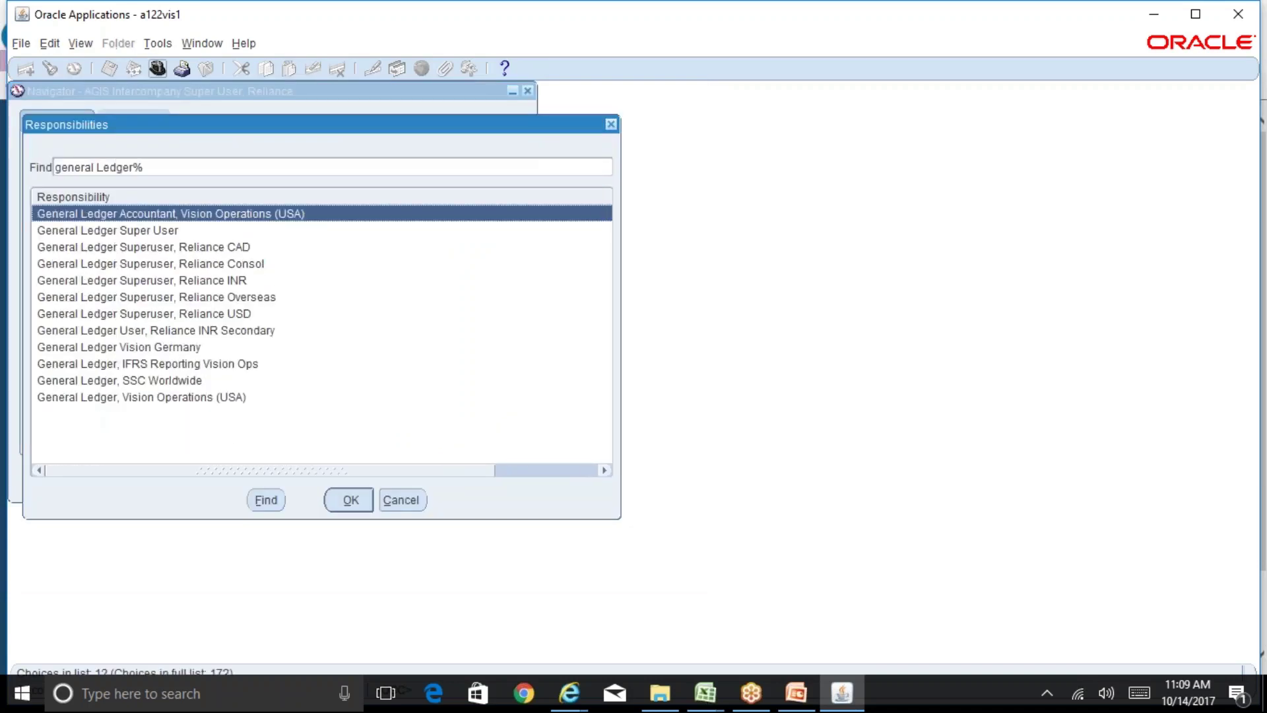
key("Down")
key("Down")
key("Down")
key("Down")
key("Down")
key("Down")
key("Return")
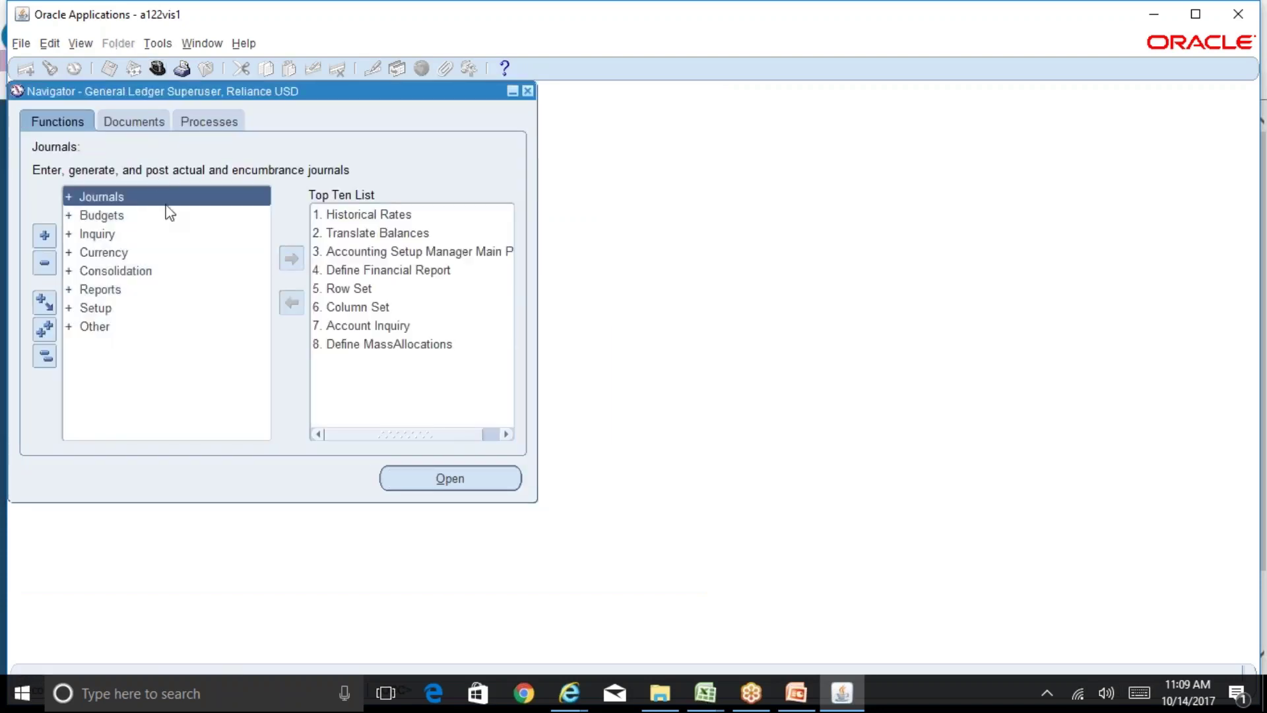
double_click(165, 198)
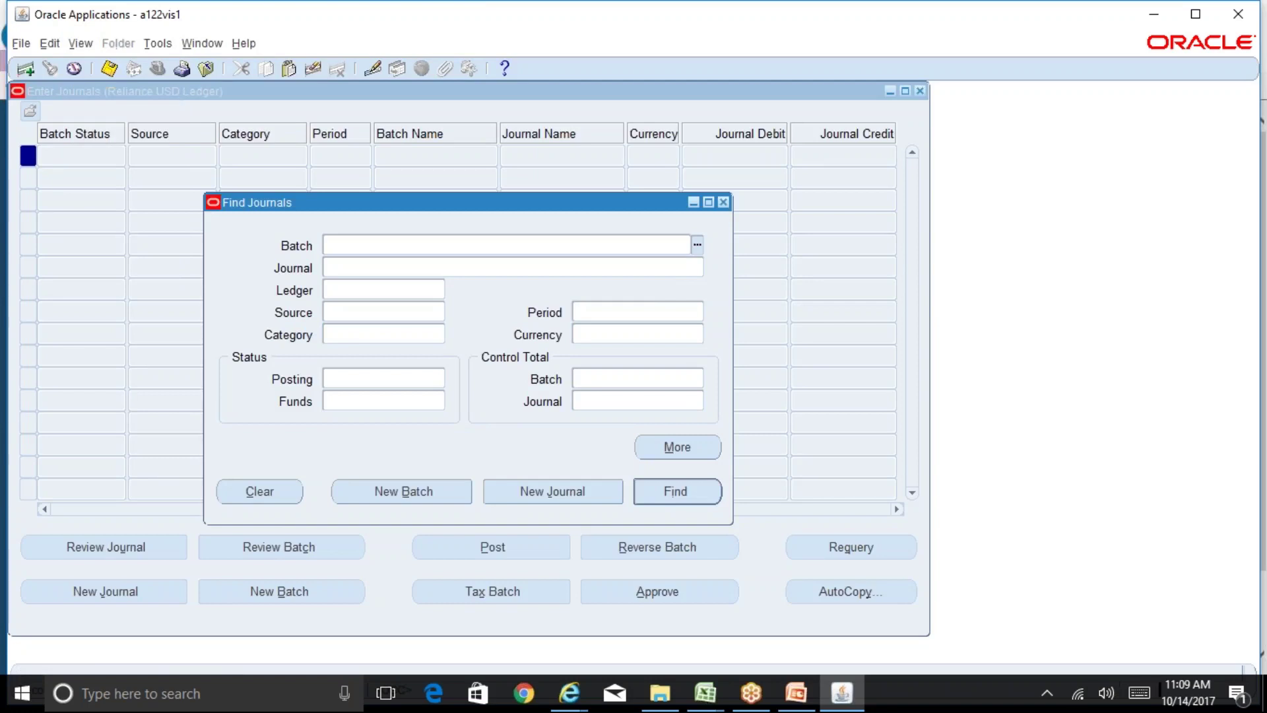
- Open the Requests list, then set the journal search Source to Global Intercompany
key("alt+v")
key("r")
key("Return")
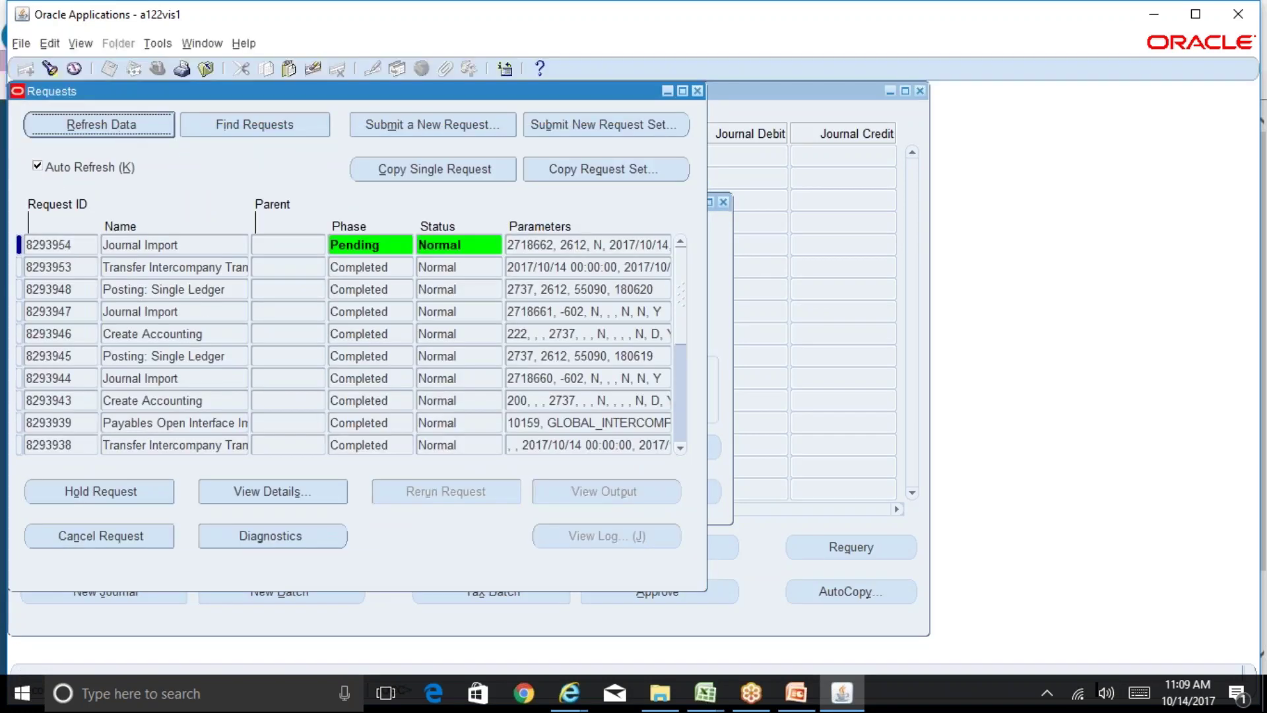
left_click(714, 307)
left_click(693, 454)
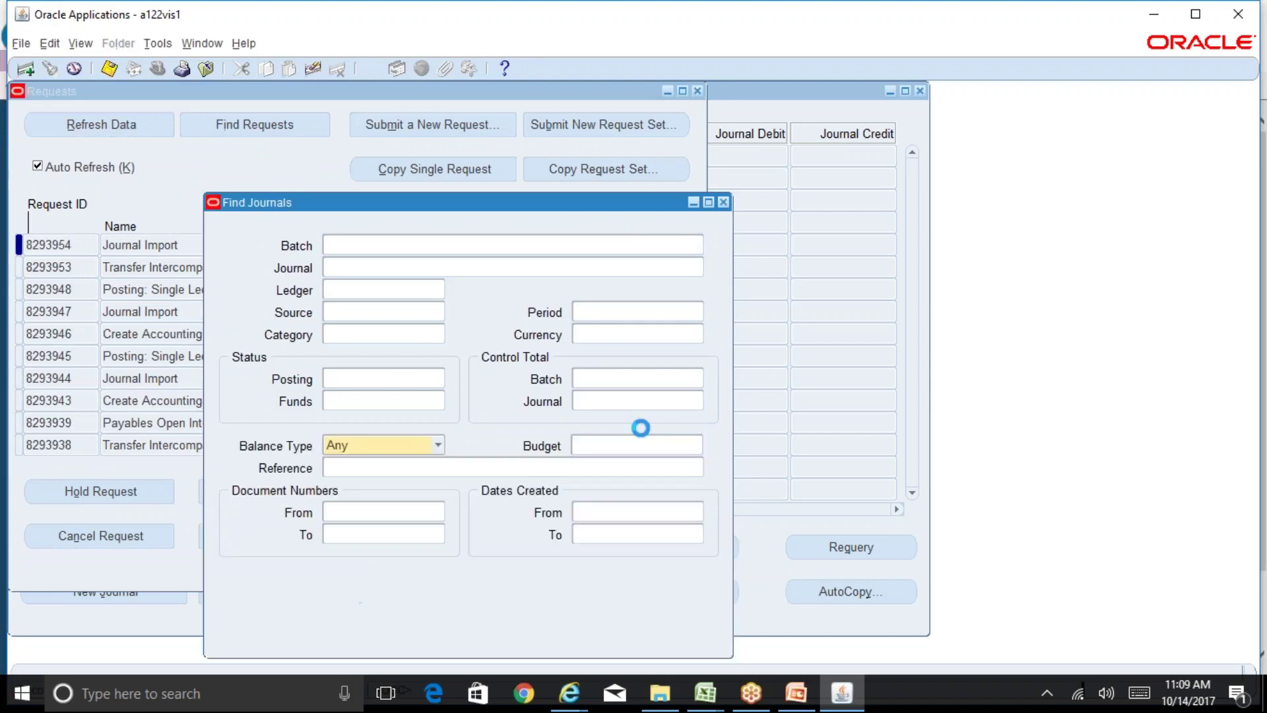
left_click(348, 310)
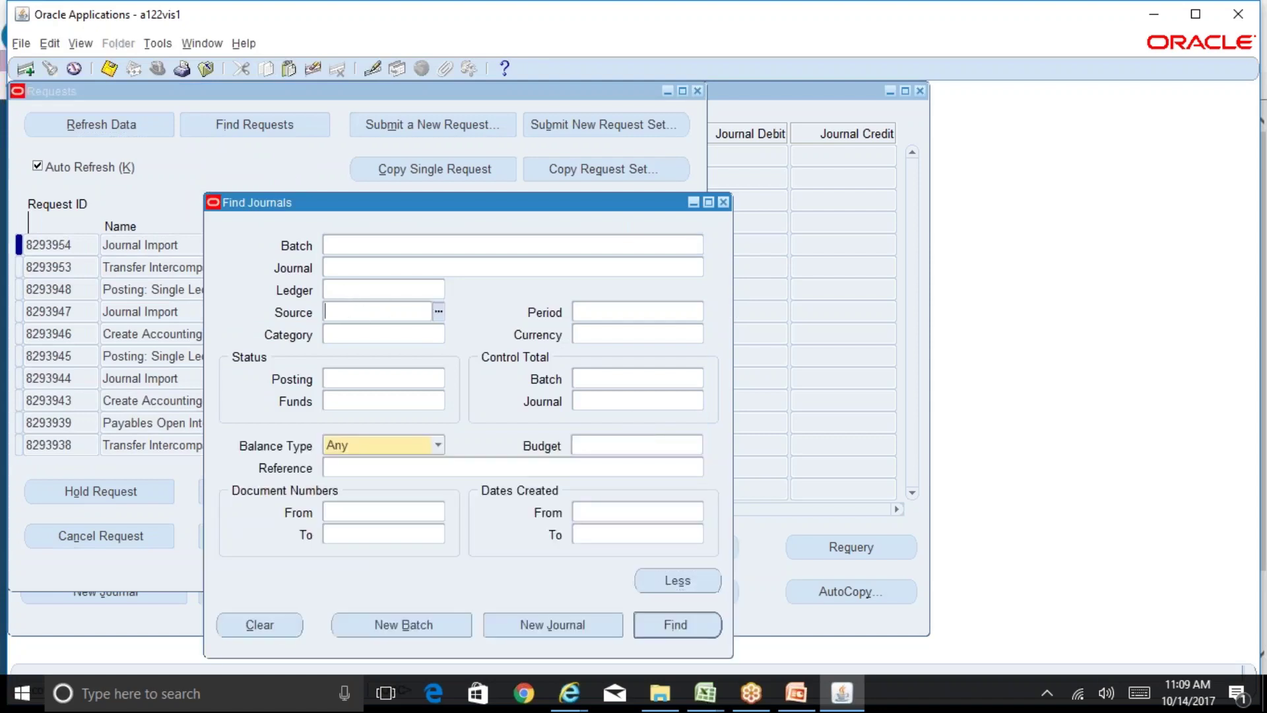
type("global")
key("Tab")
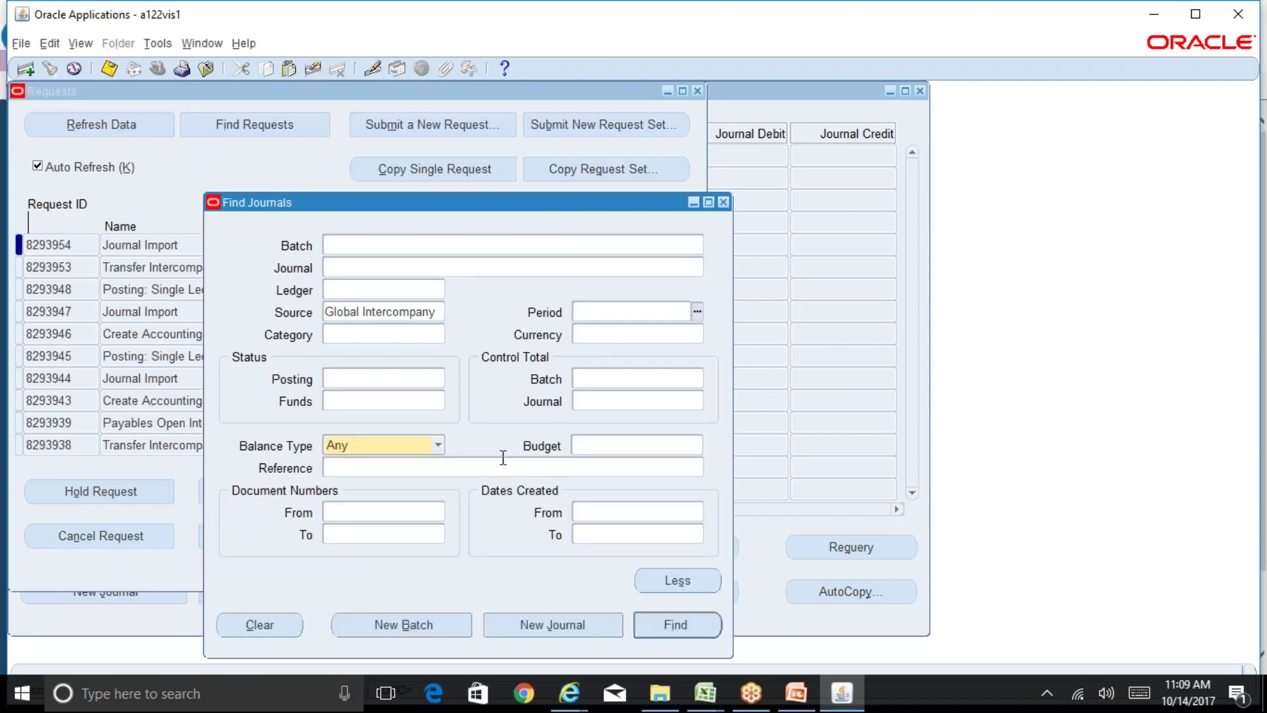
- Set Dates Created from 14-OCT-2017 to 14-OCT-17 and refresh requests to confirm the import completed
left_click(581, 513)
type("14-OCT-2017")
key("Tab")
type("14-OCT-17")
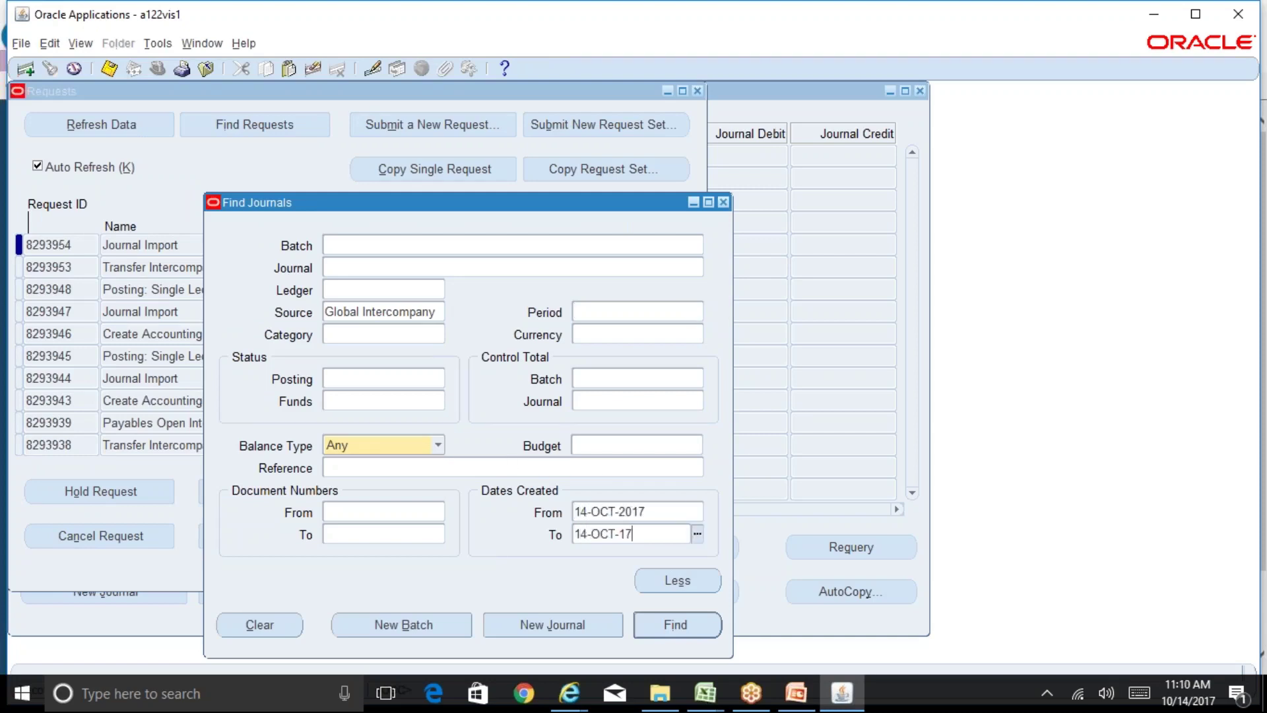
key("Tab")
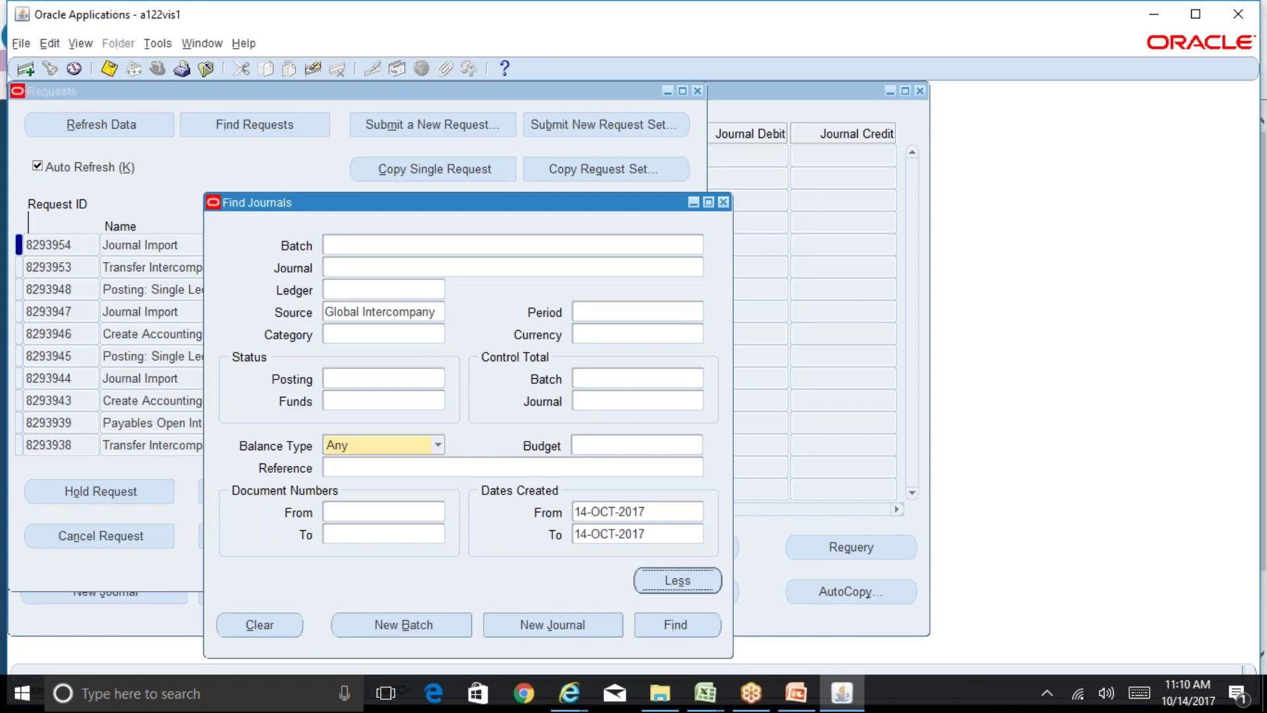
left_click(126, 124)
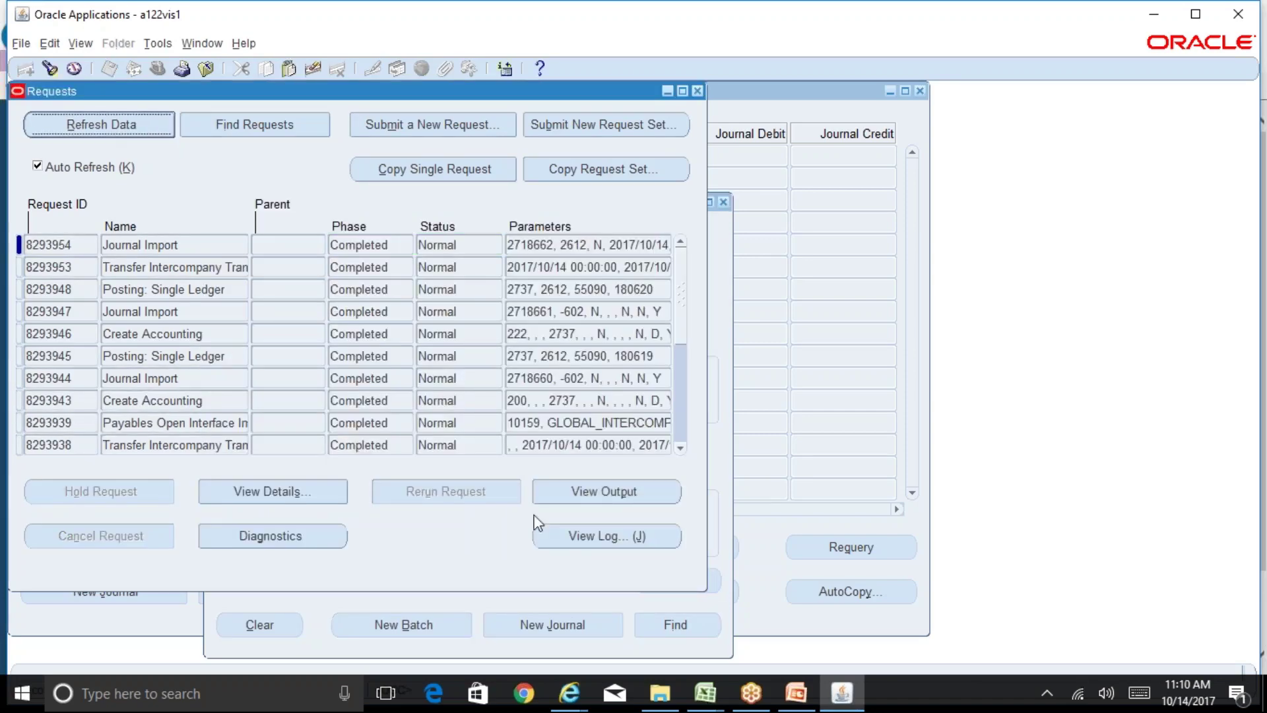
- Run the journal search and widen the Batch Name and Journal Name columns to show full text
left_click(557, 603)
left_click(664, 623)
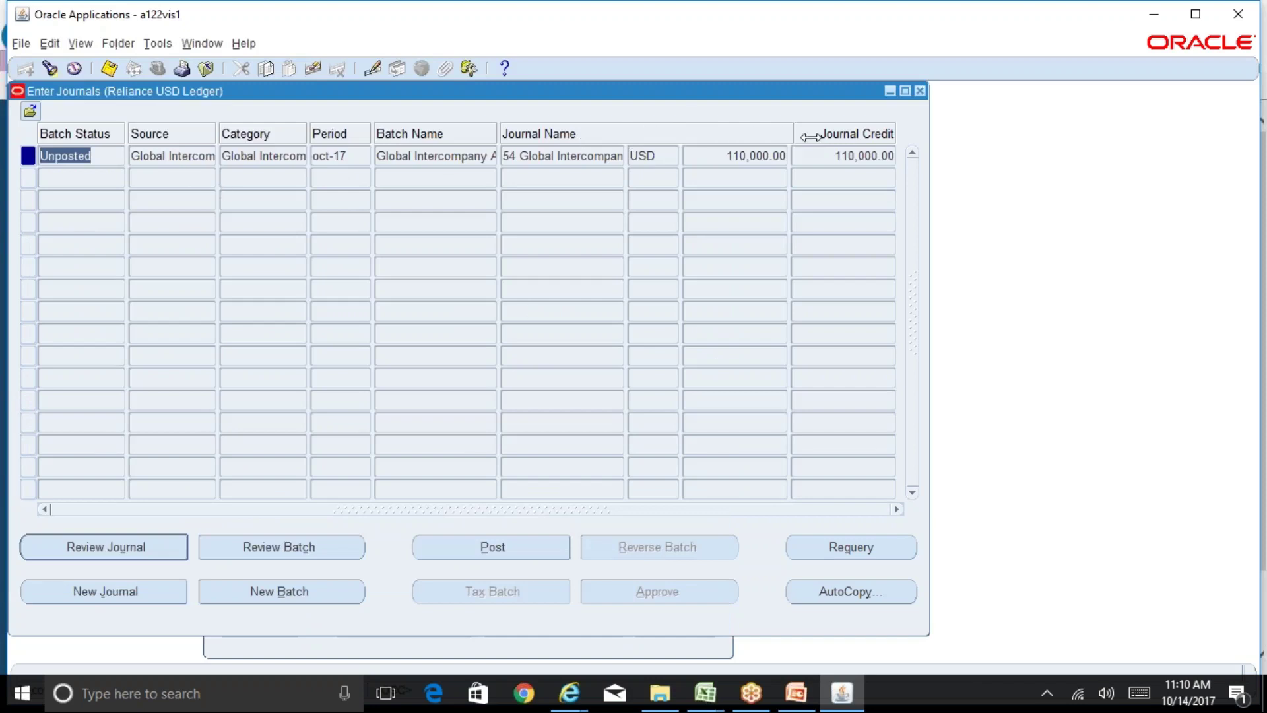
double_click(626, 137)
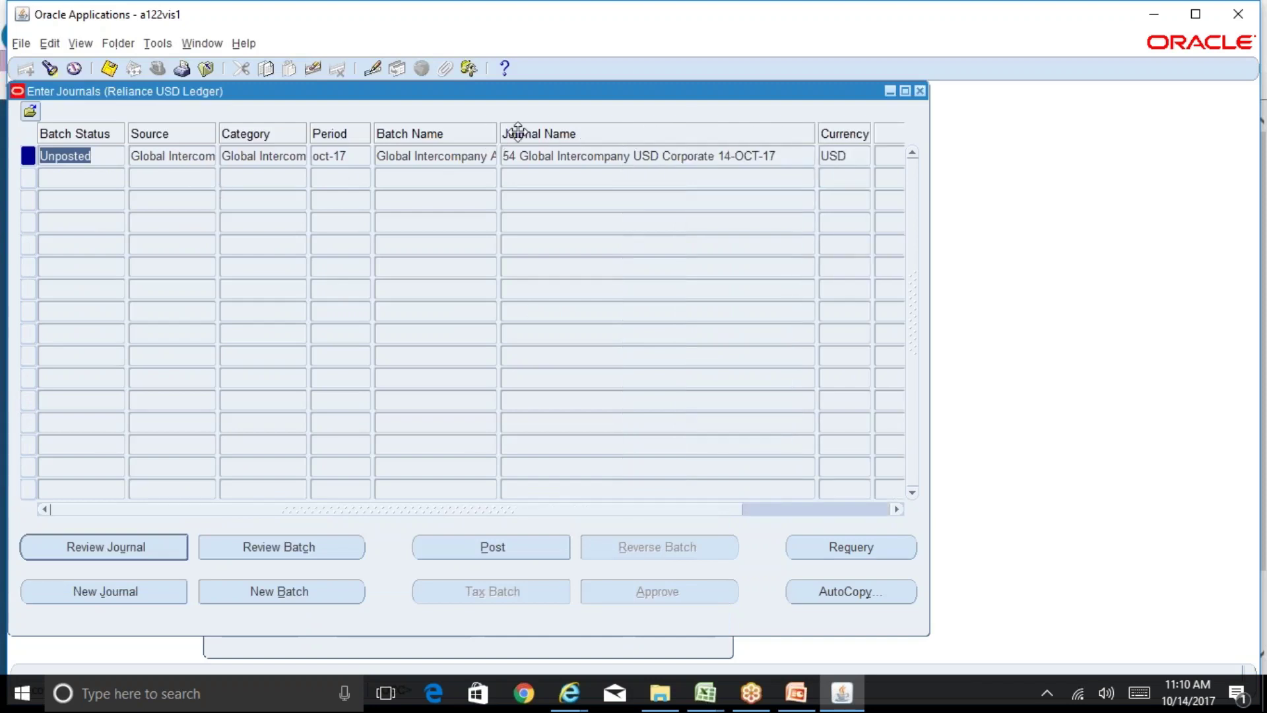
left_click_drag(498, 132, 590, 132)
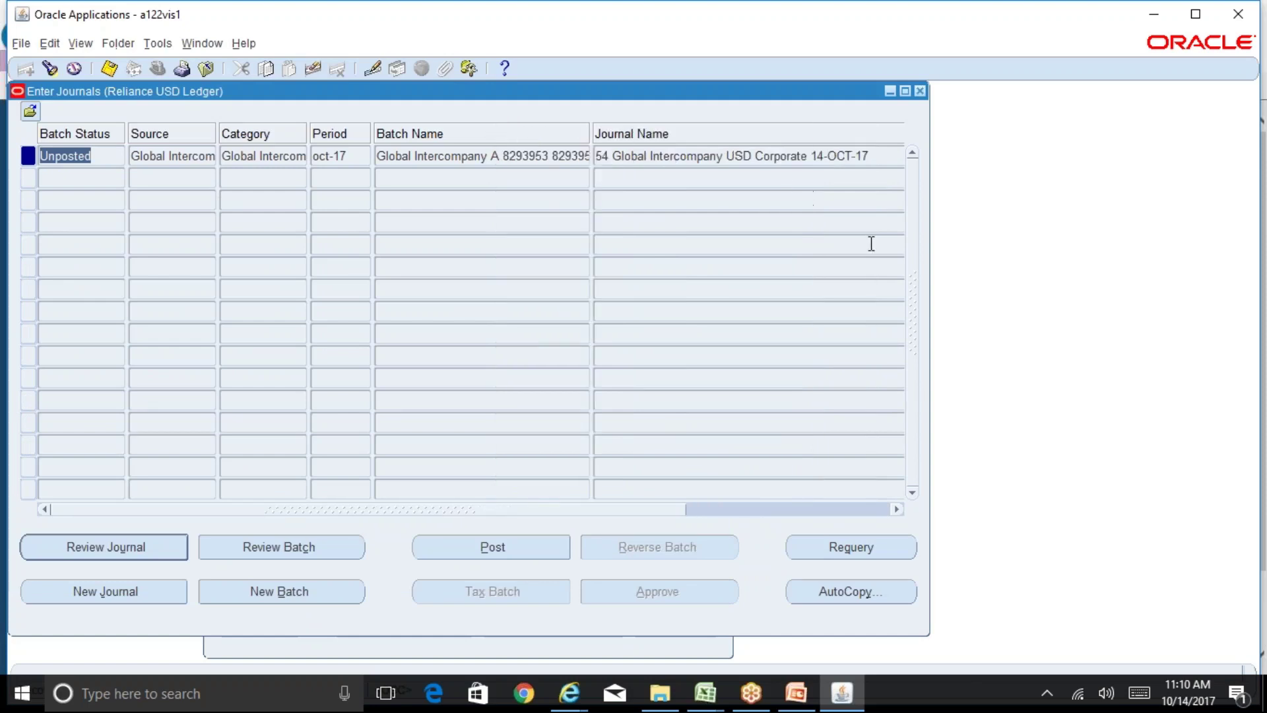
left_click_drag(933, 275, 1244, 264)
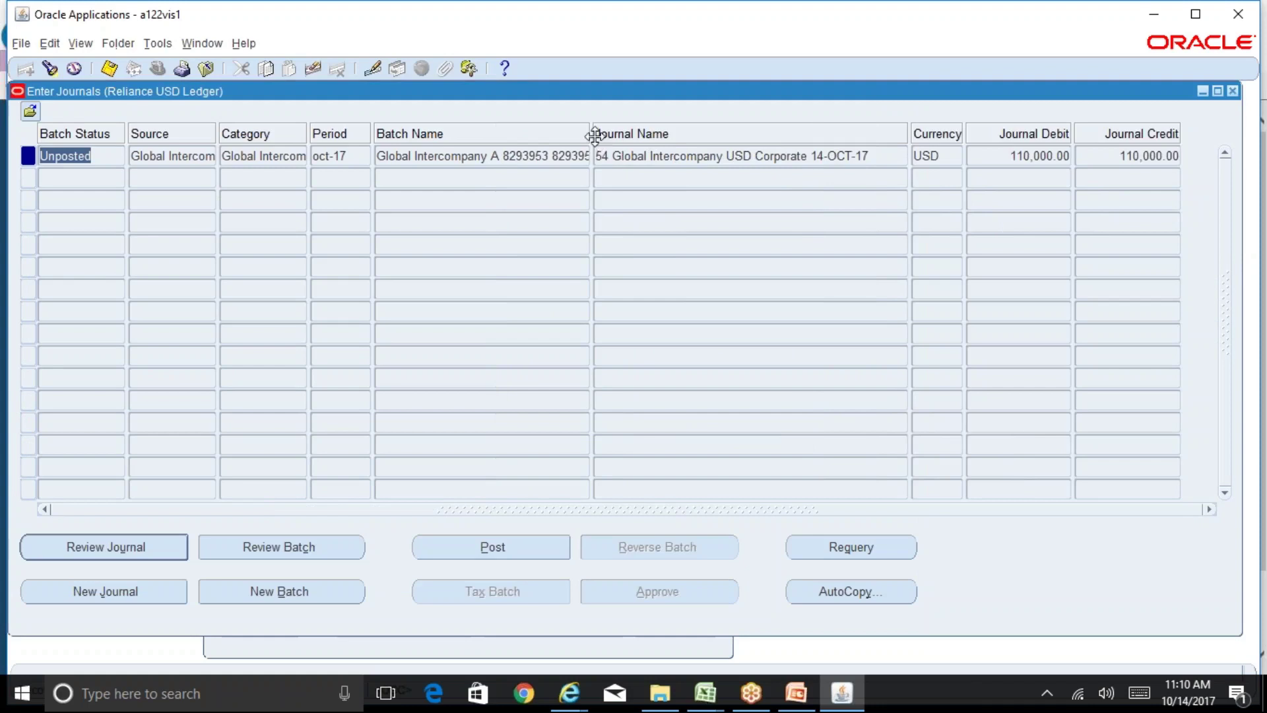
left_click_drag(594, 136, 724, 135)
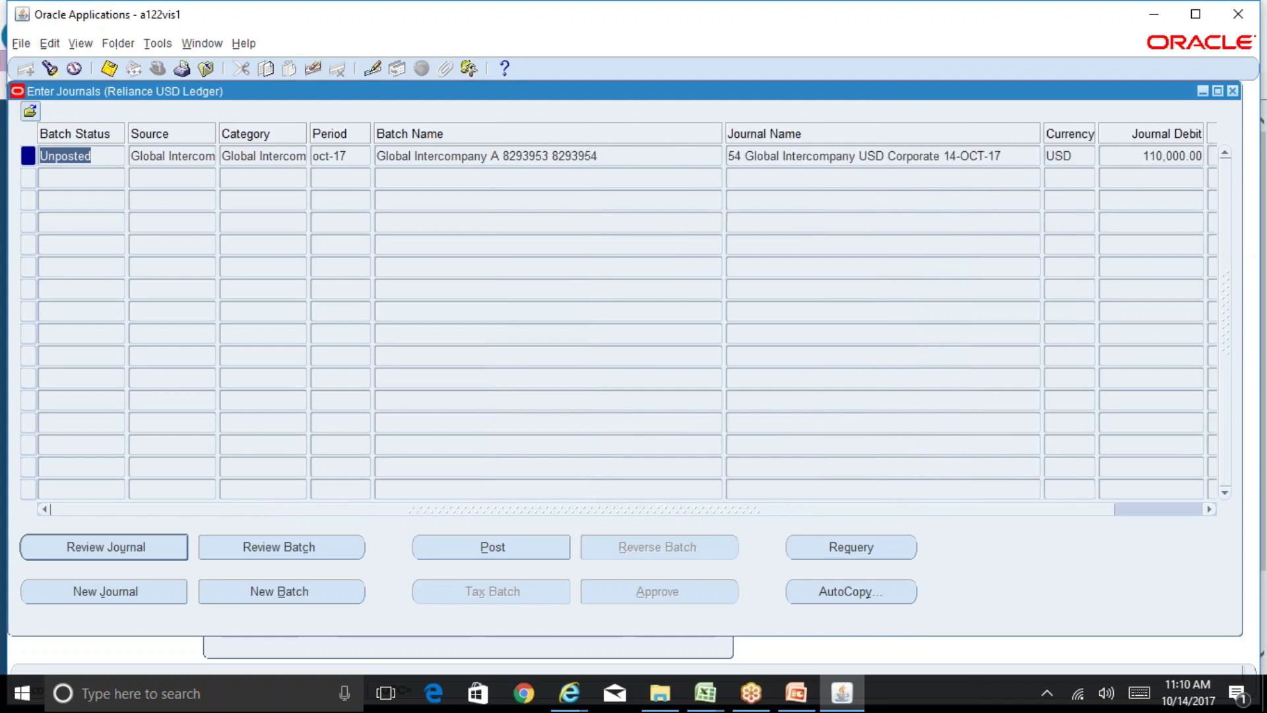
- Point out batch 54 and 'Intercompany' in the journal name, then open Review Journal
left_click(742, 159)
left_click(736, 156)
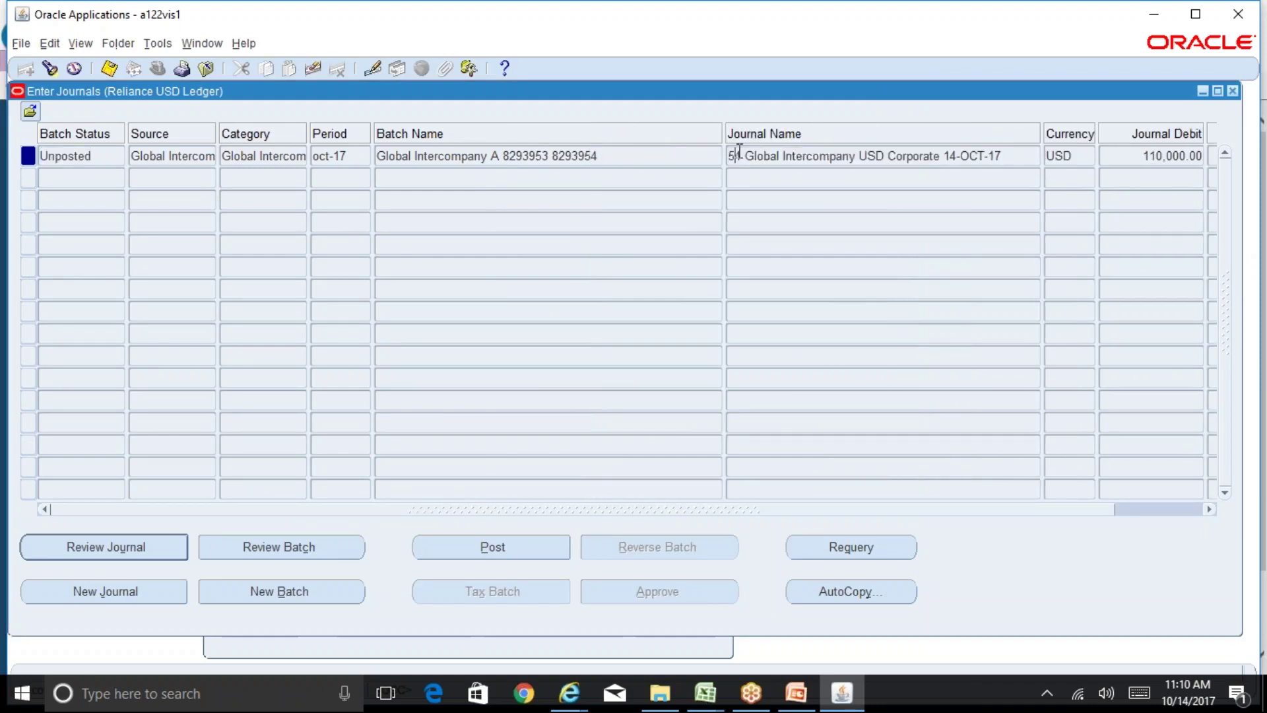
double_click(813, 157)
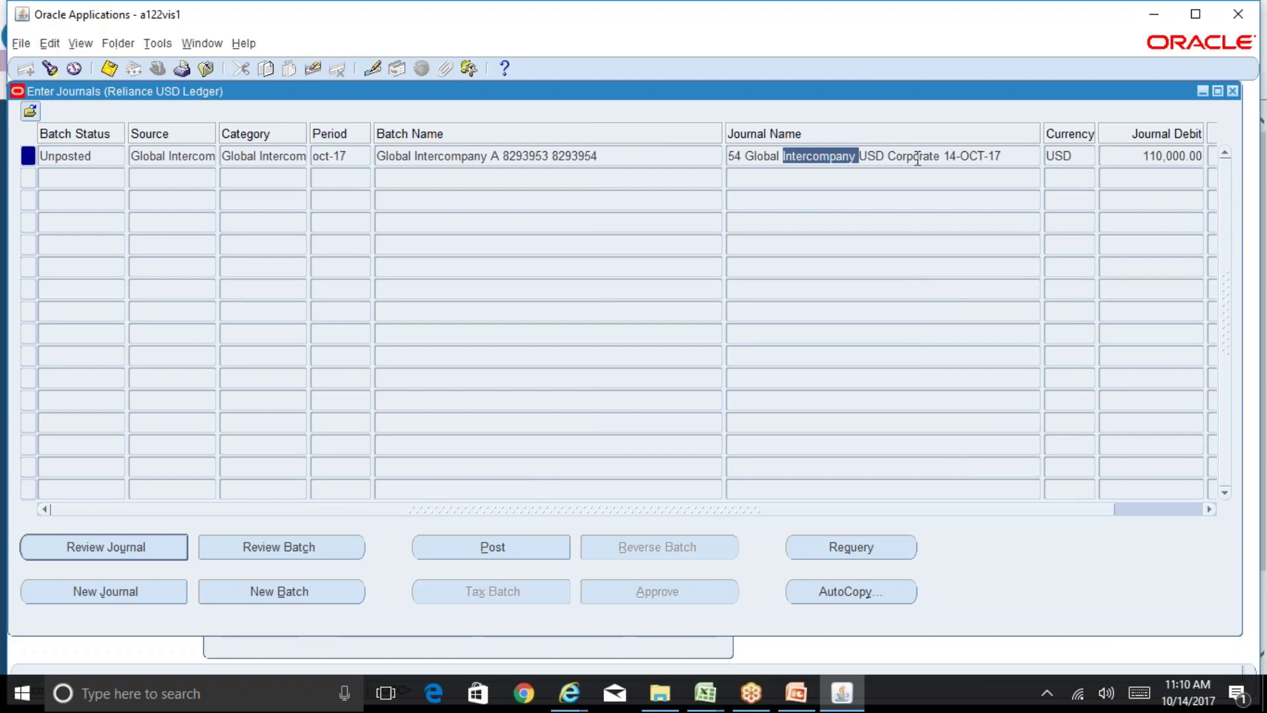
left_click(995, 156)
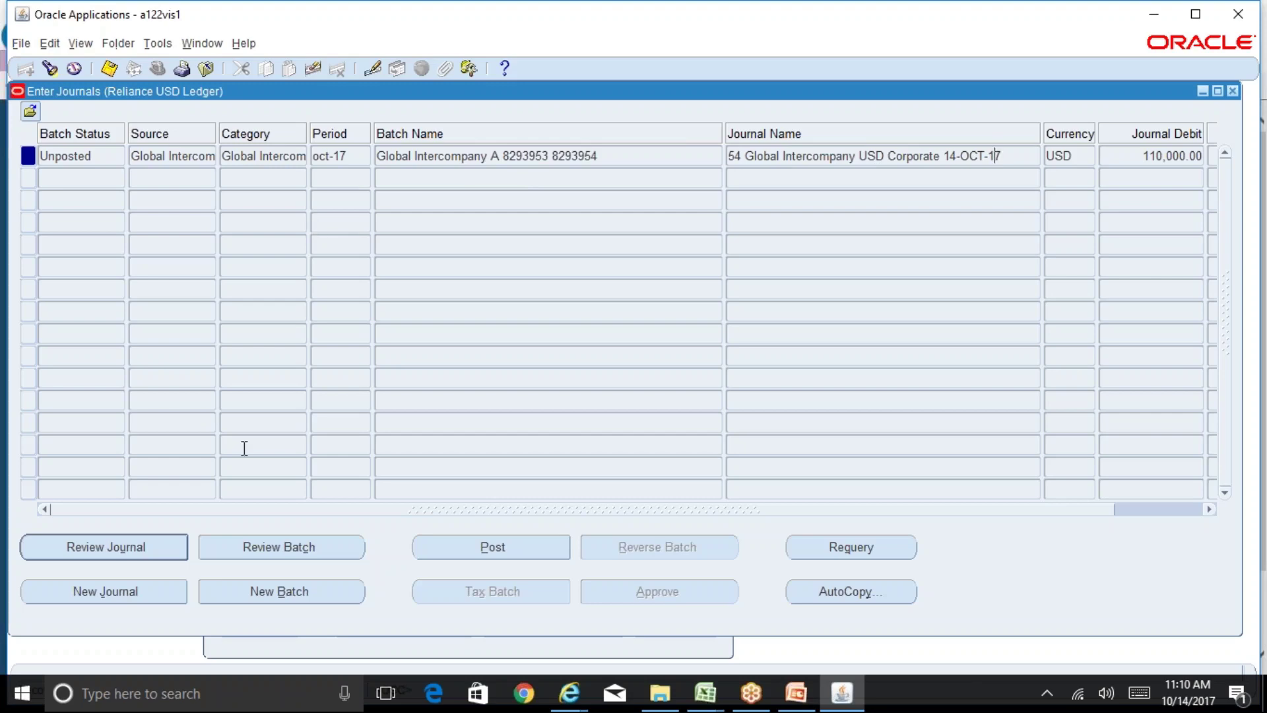
left_click(136, 545)
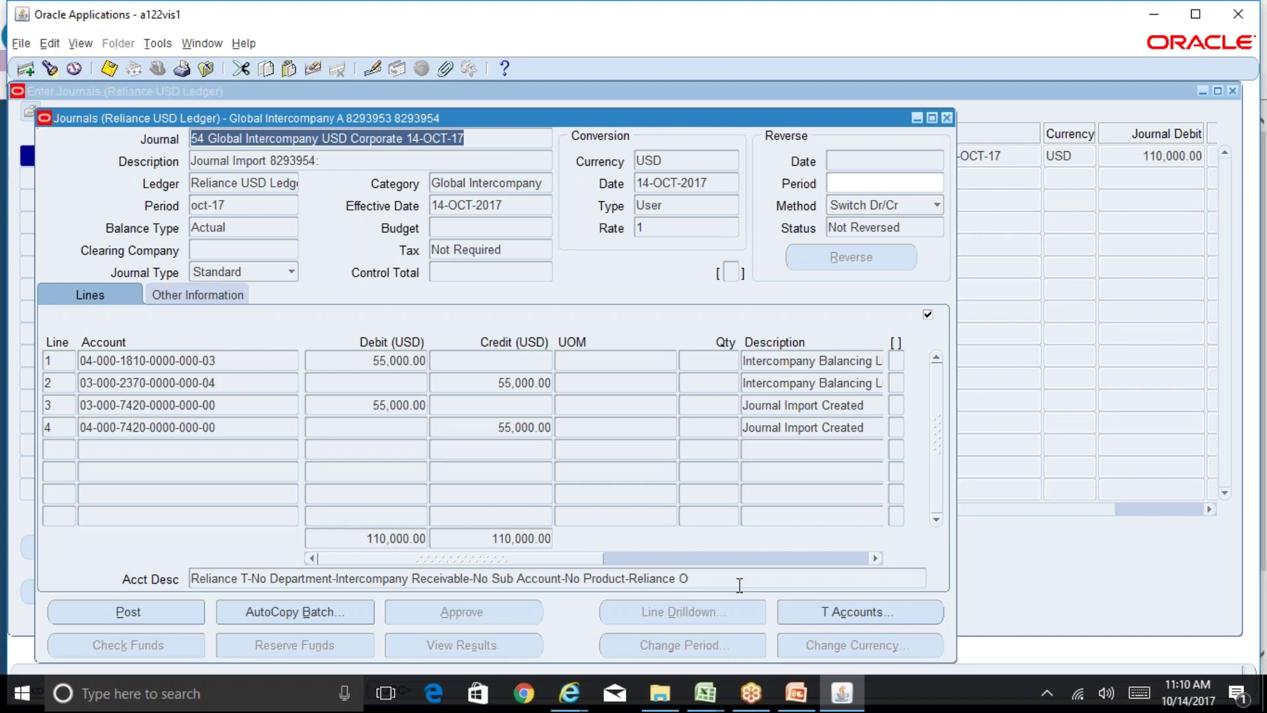
- Compare expense and intercompany payables entries on R12 Table of Contents' Running Notes_AGIS sheet, then return to the slide
left_click(792, 701)
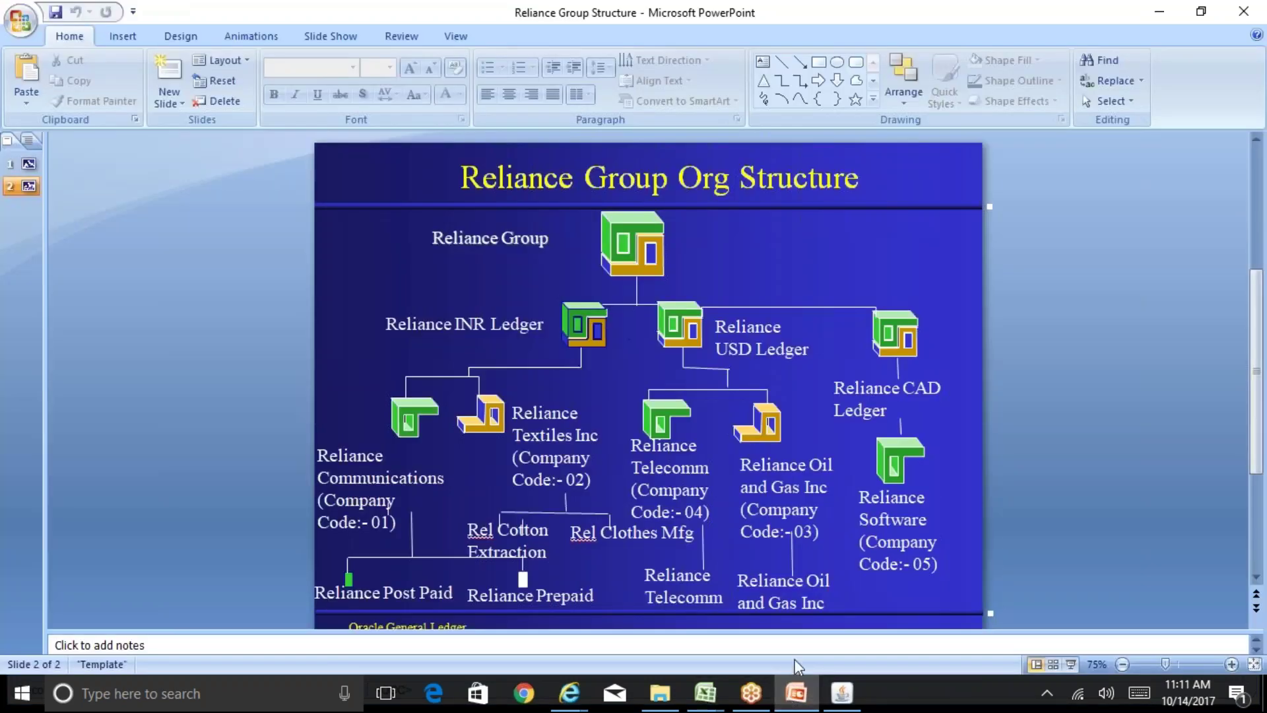
left_click(709, 696)
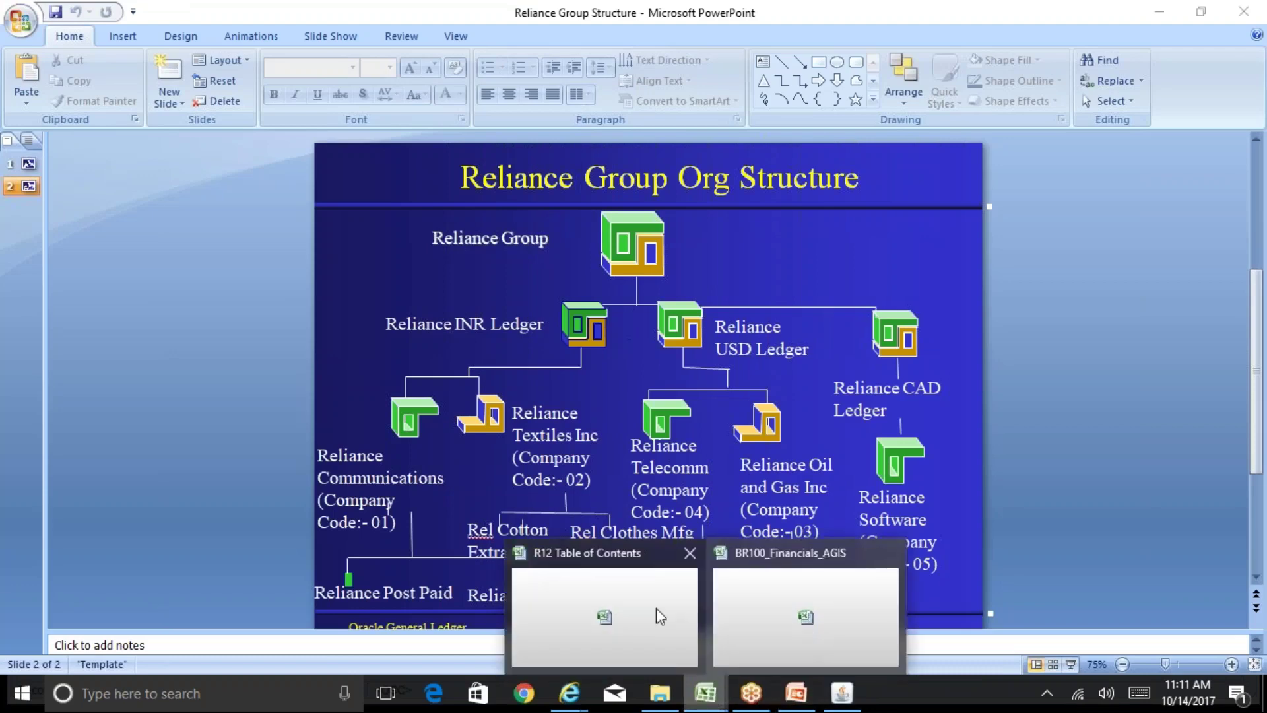
left_click(658, 614)
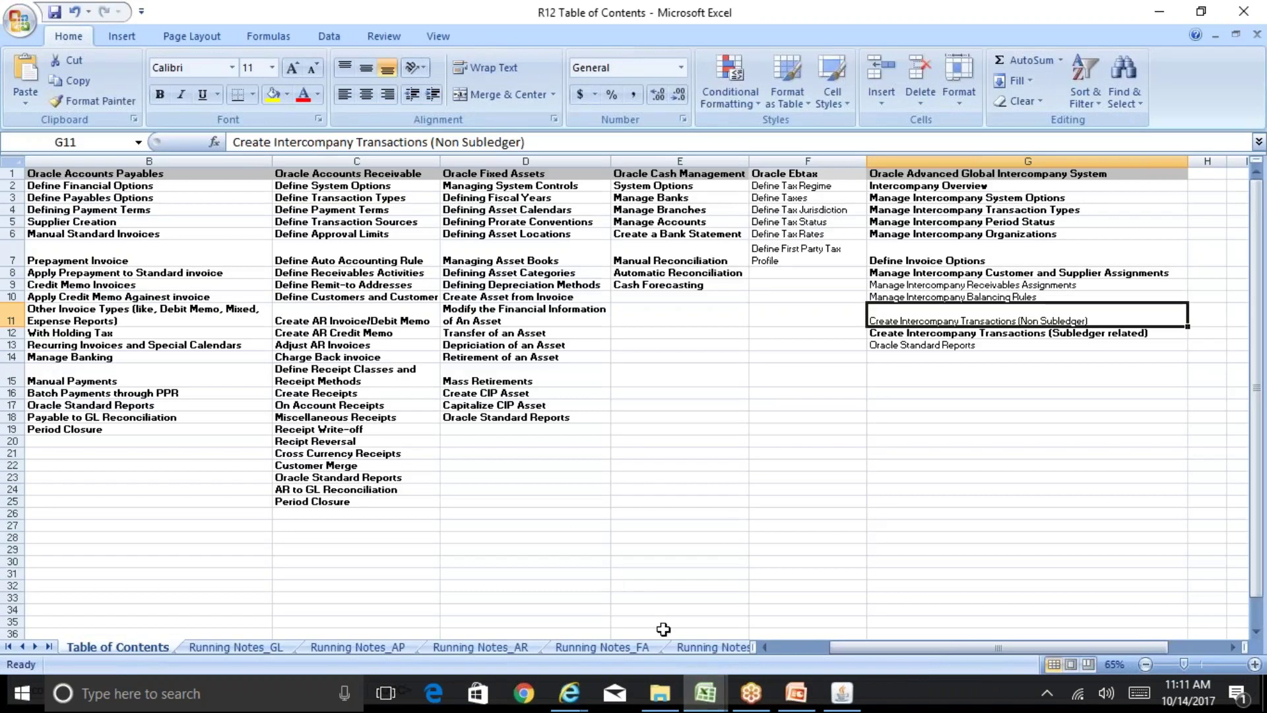
left_click(691, 649)
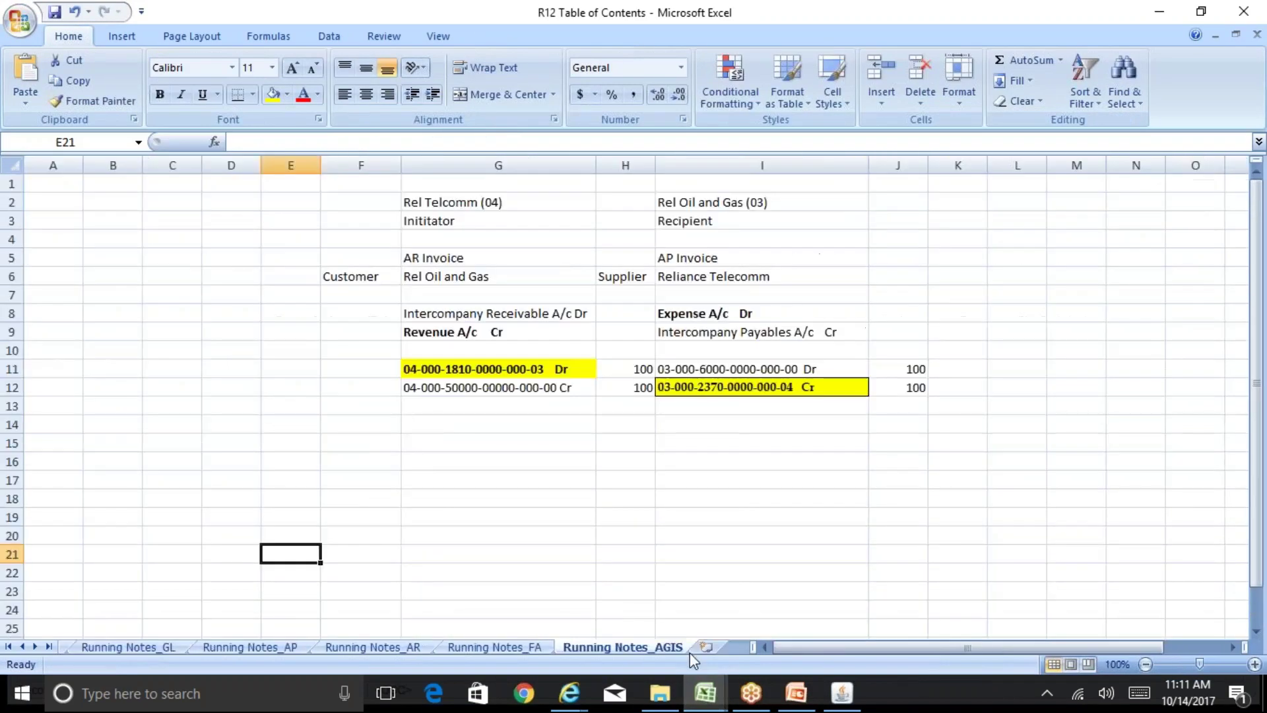
left_click(530, 388)
left_click(687, 368)
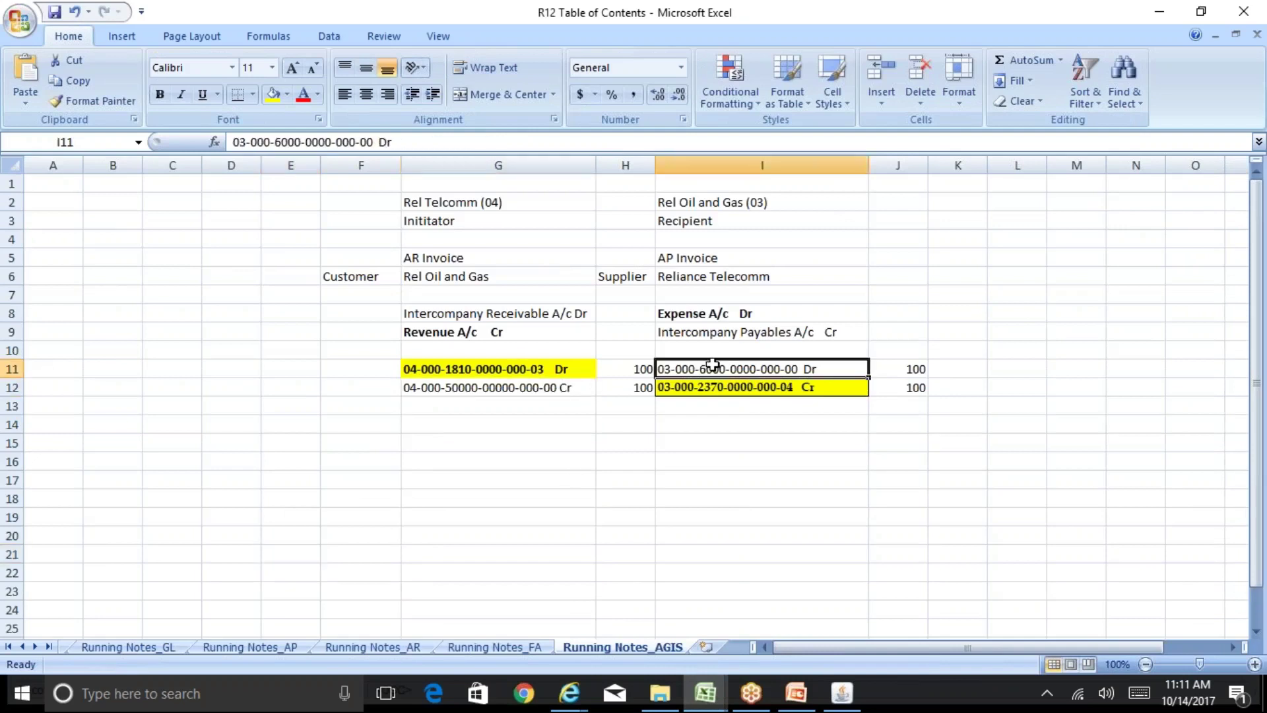
left_click(523, 367)
left_click(697, 391)
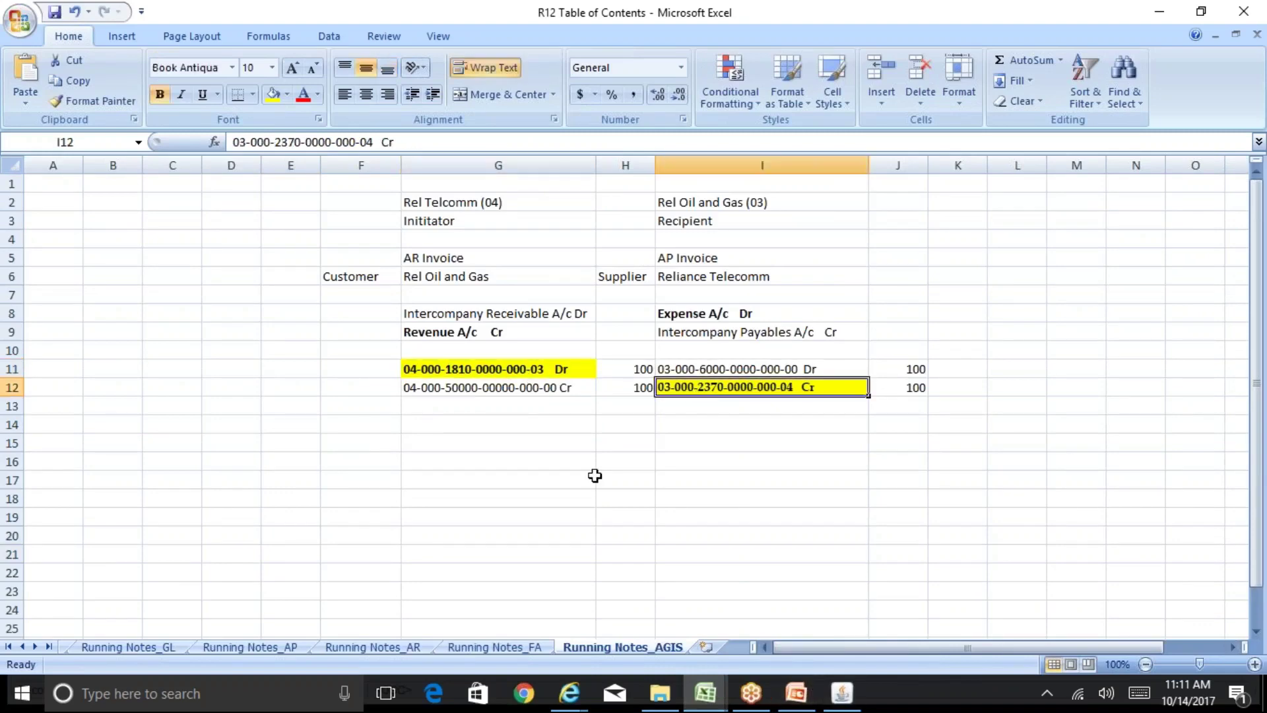
left_click(797, 693)
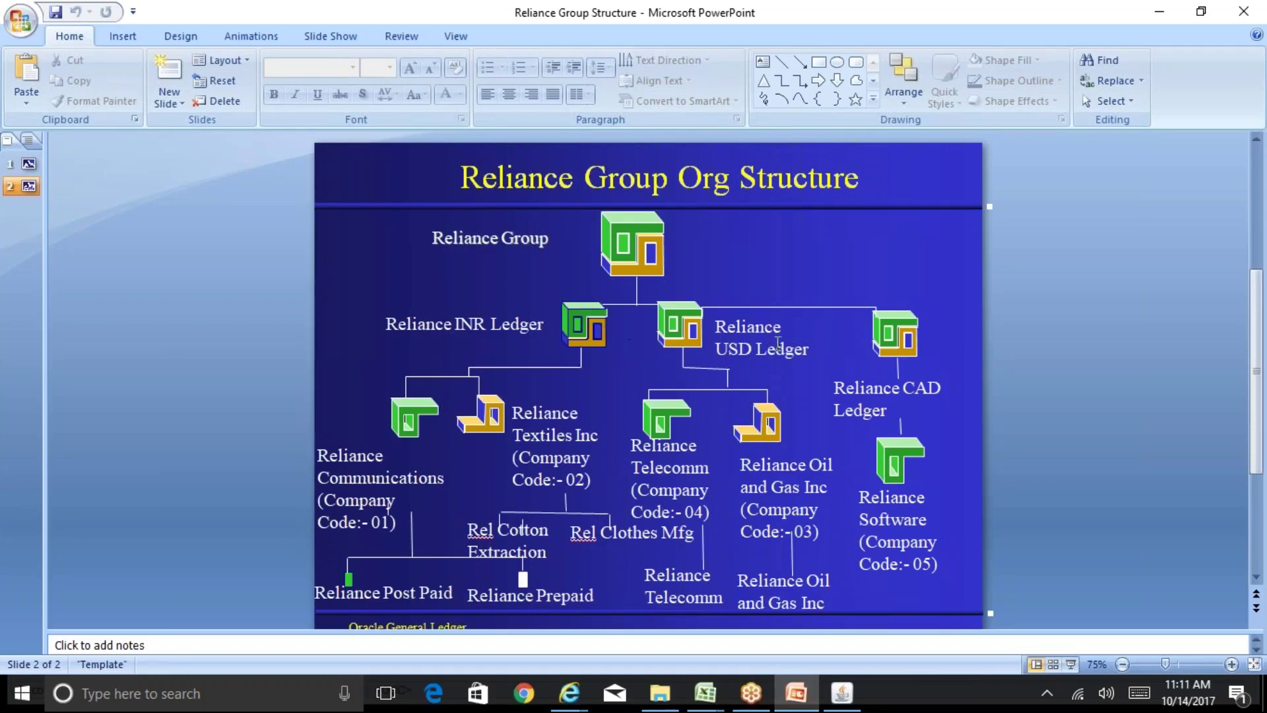
left_click(842, 693)
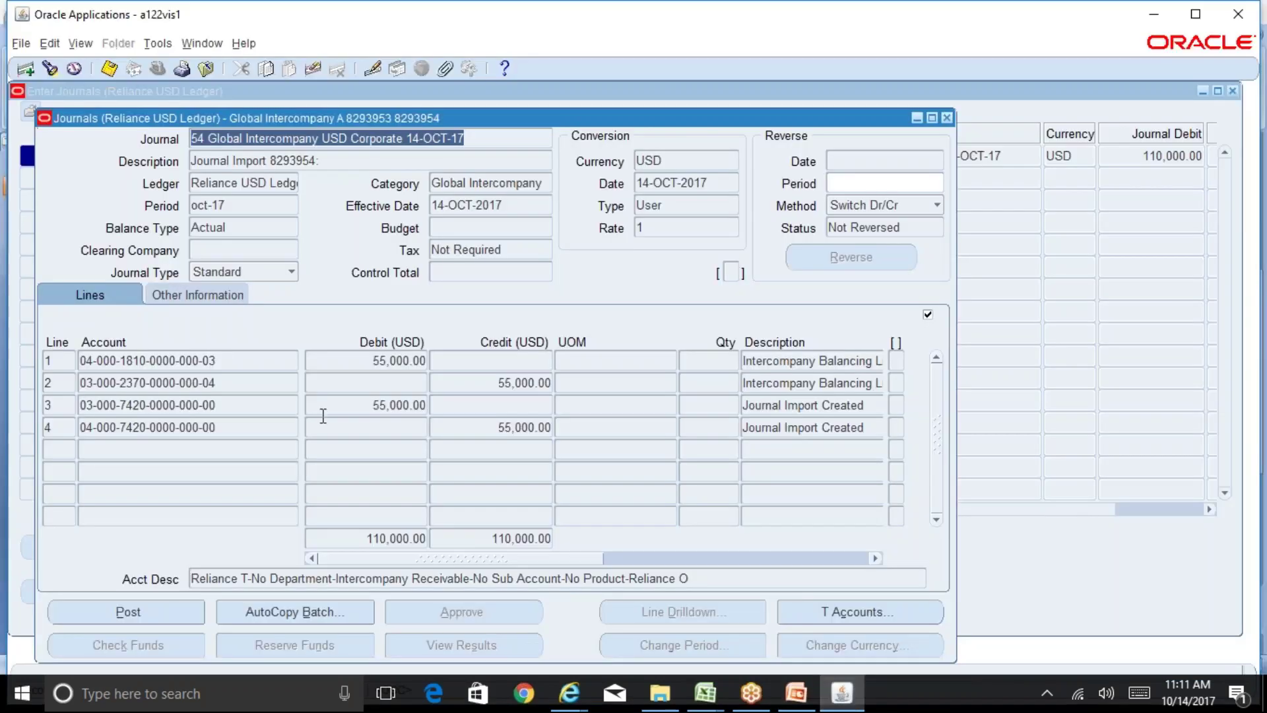
left_click(796, 700)
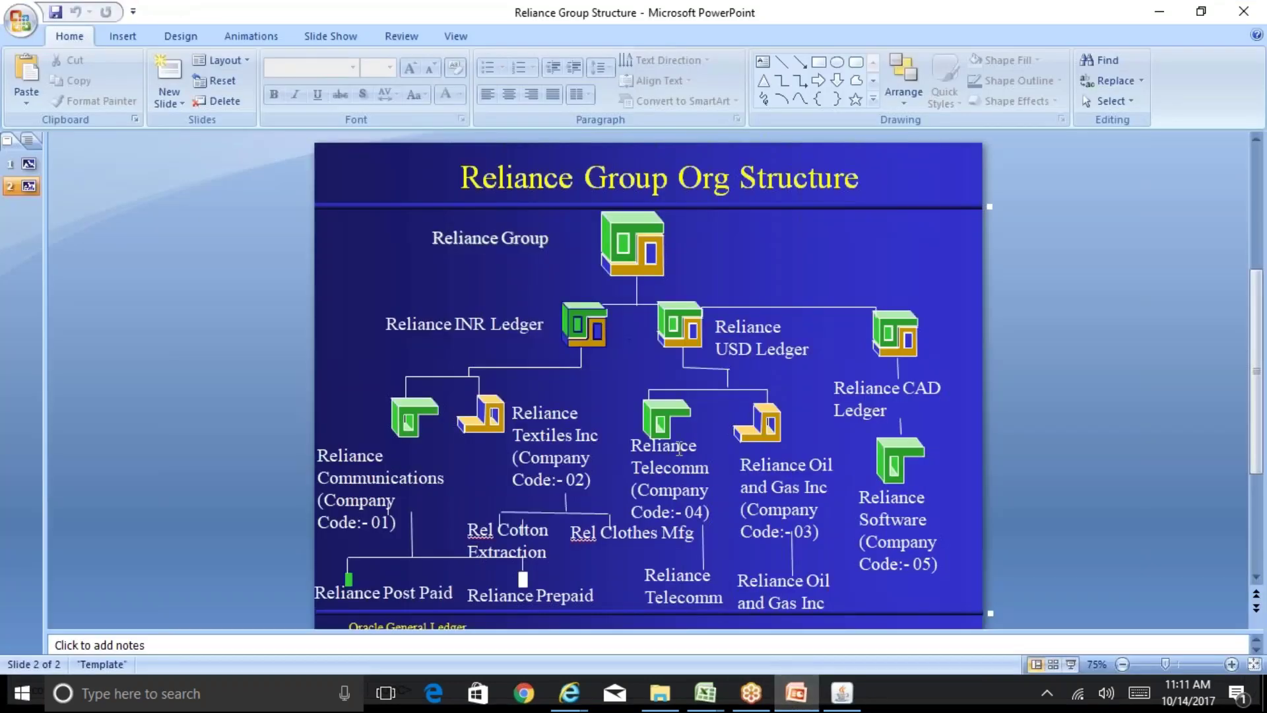
left_click(680, 448)
left_click(891, 521)
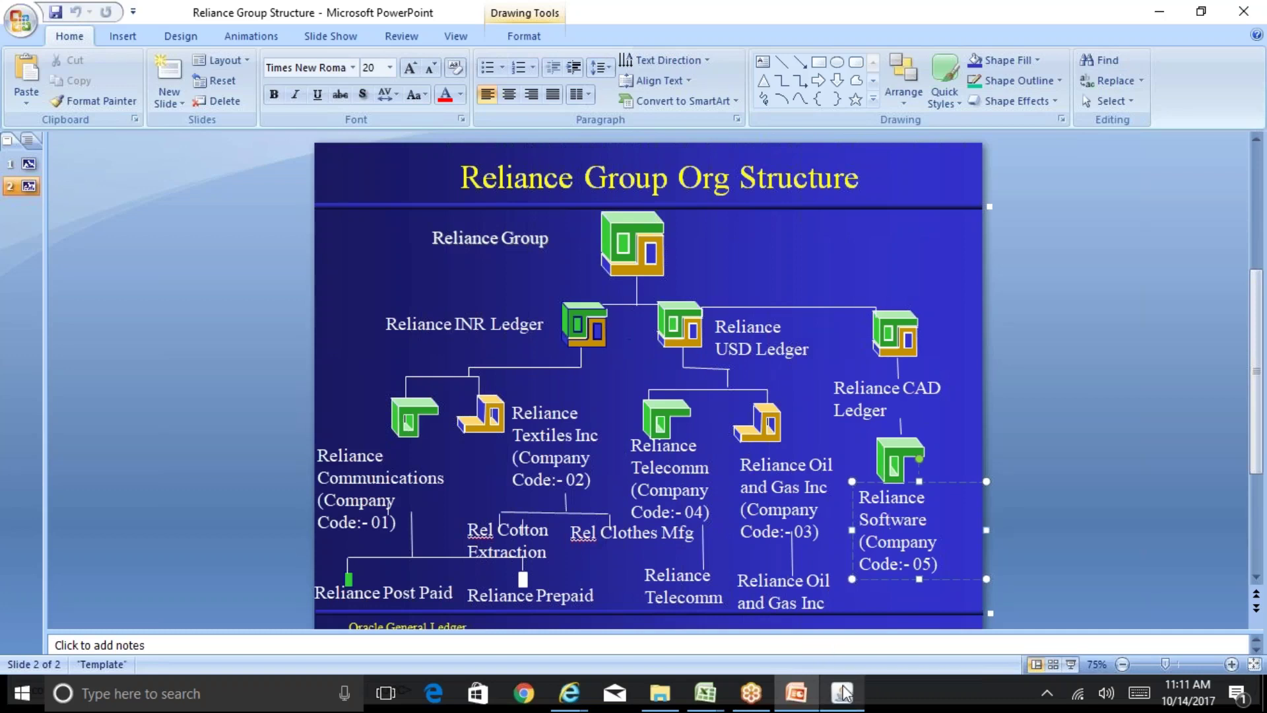
mouse_move(843, 693)
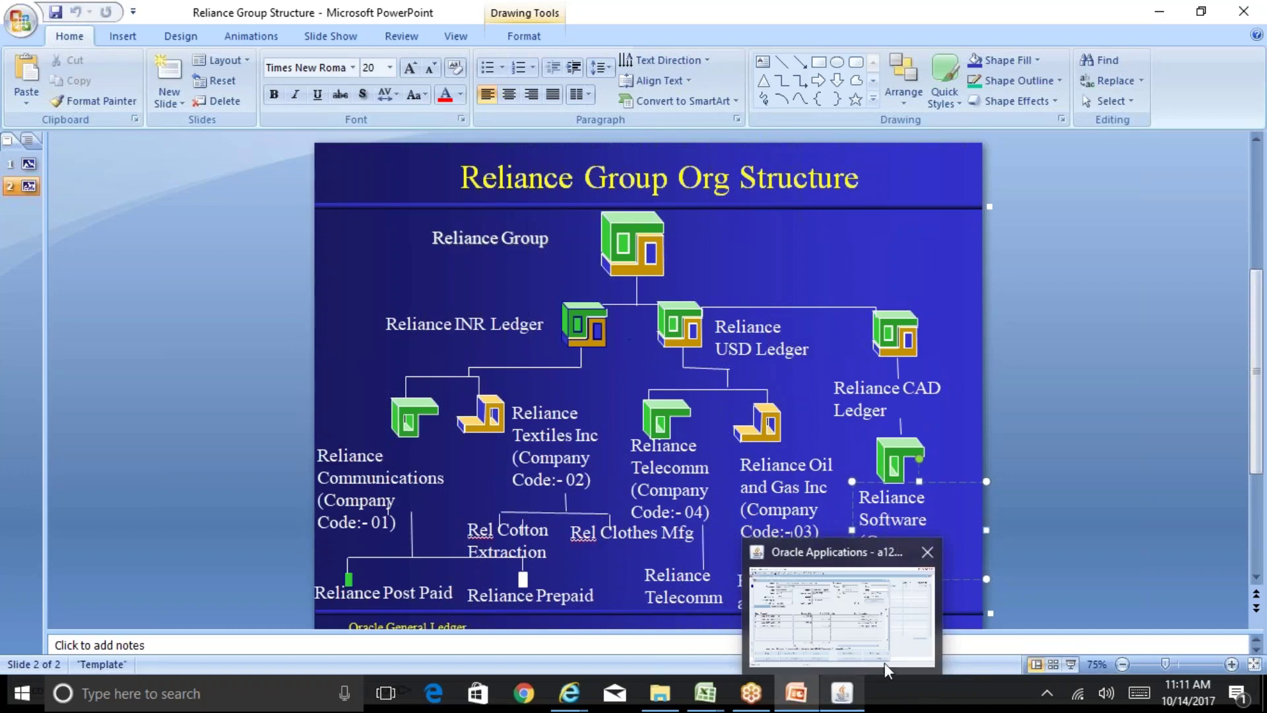
mouse_move(707, 700)
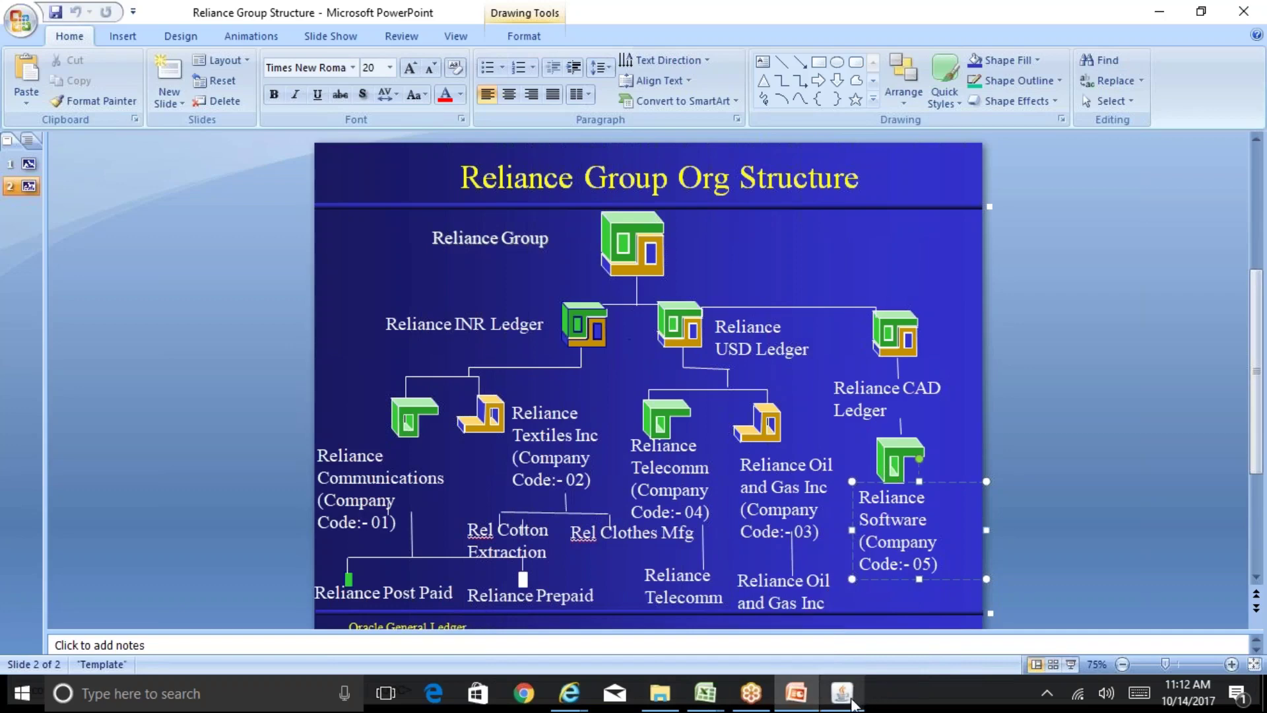
- Highlight the journal's Reliance USD Ledger name and show line 2's Intercompany Payables account description
left_click(846, 651)
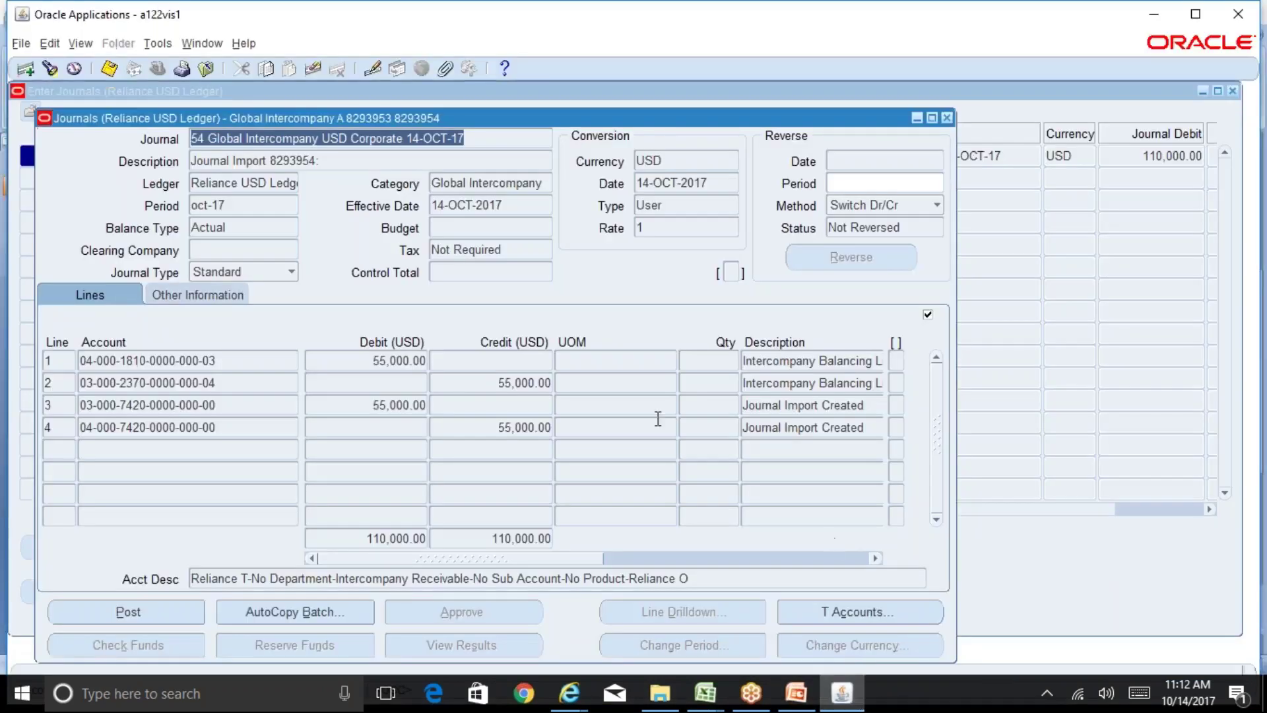
left_click(272, 189)
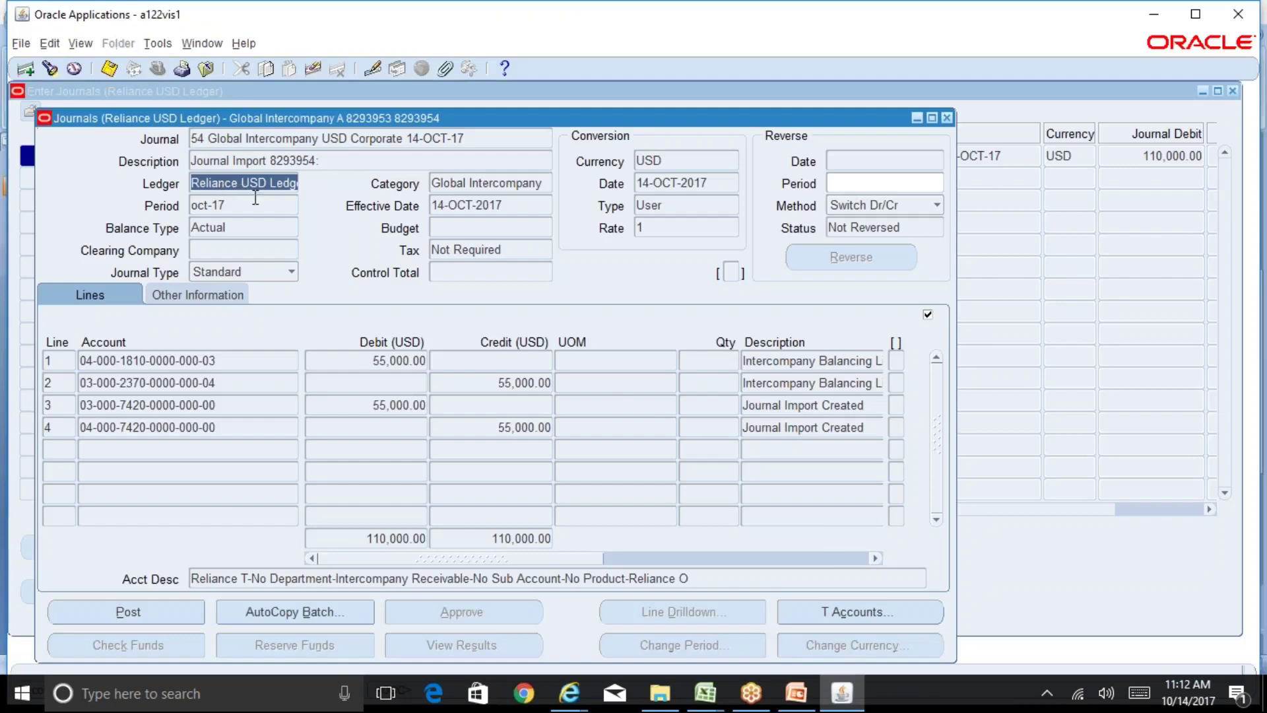
left_click(795, 705)
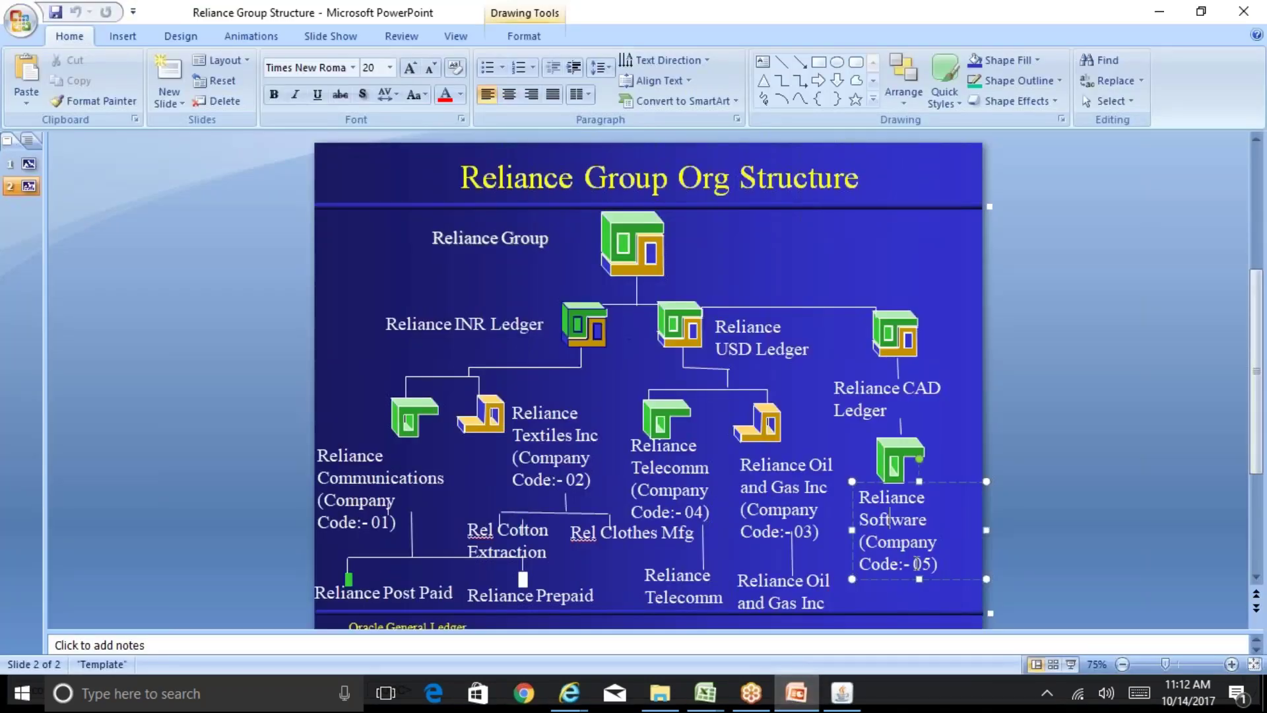
left_click(848, 693)
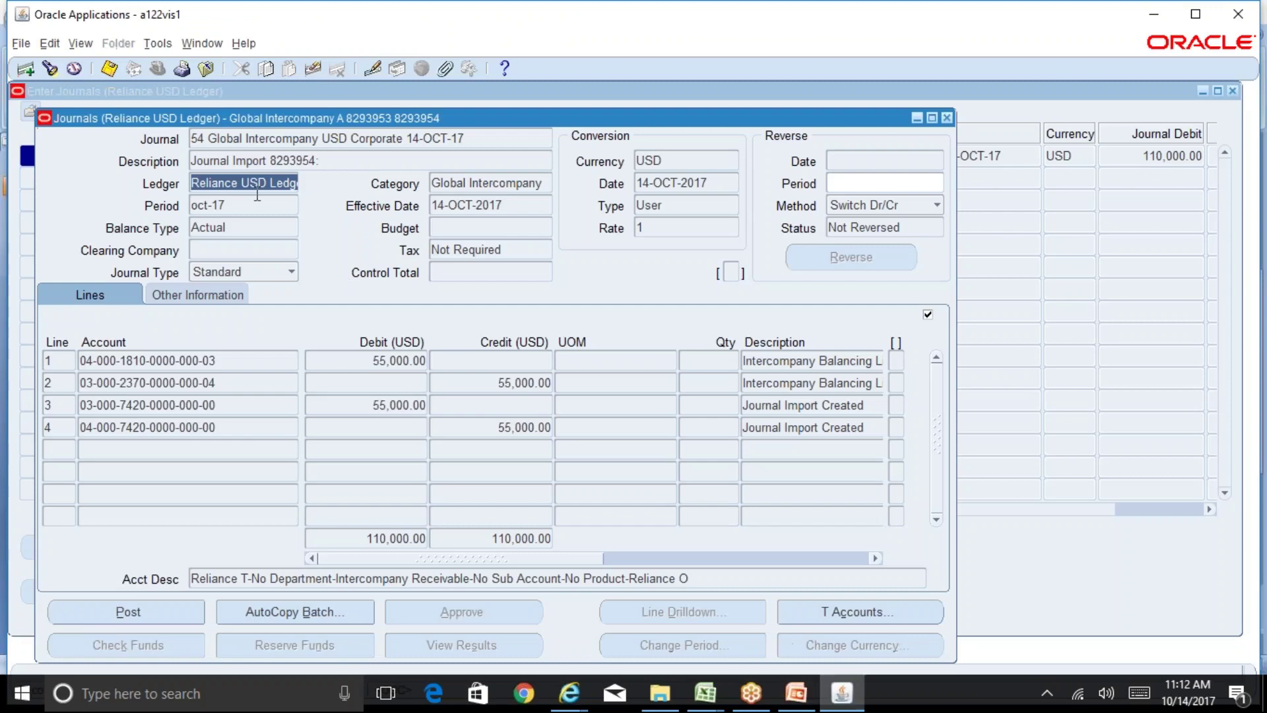
left_click_drag(248, 186, 317, 195)
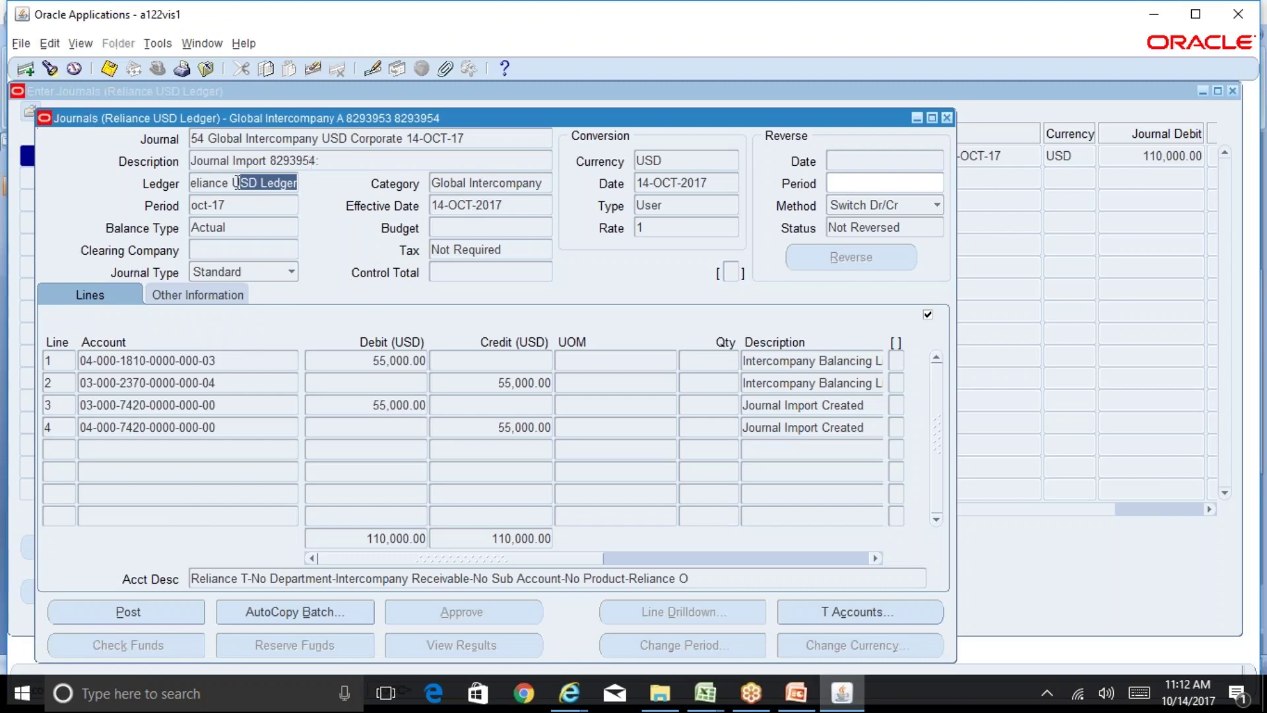
left_click(240, 384)
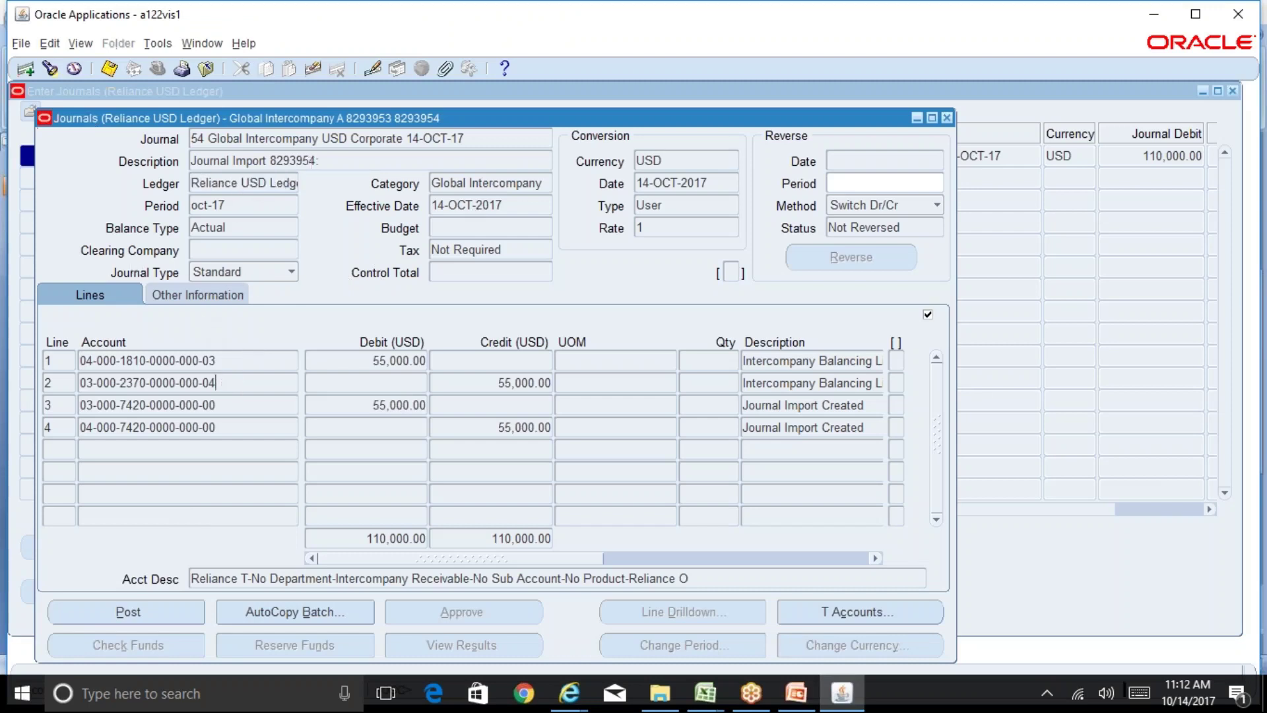
left_click_drag(80, 383, 218, 383)
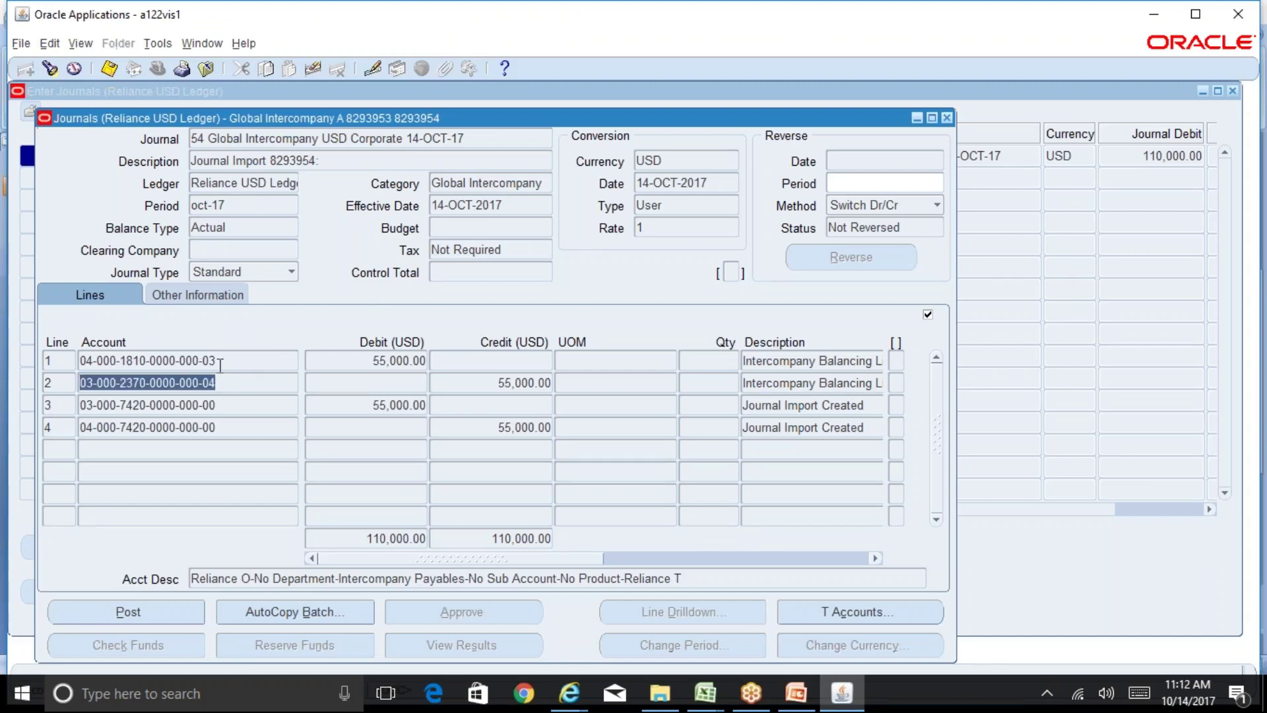
triple_click(276, 182)
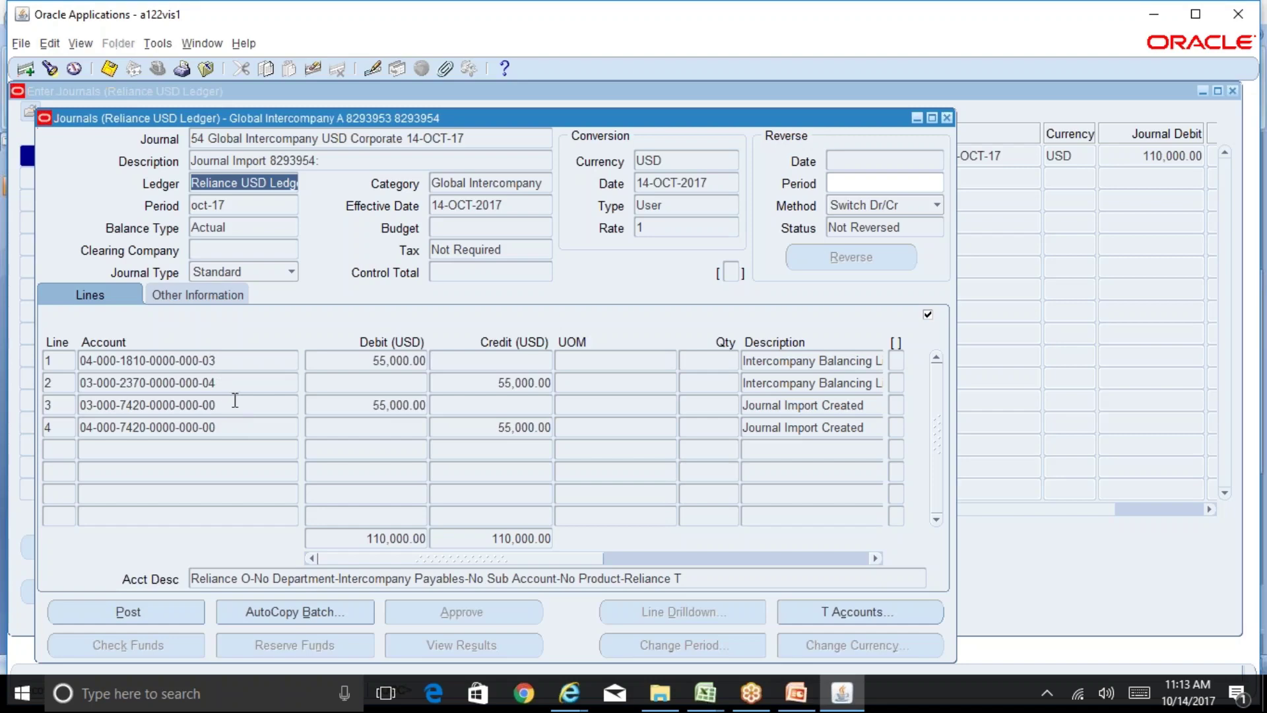
left_click(796, 693)
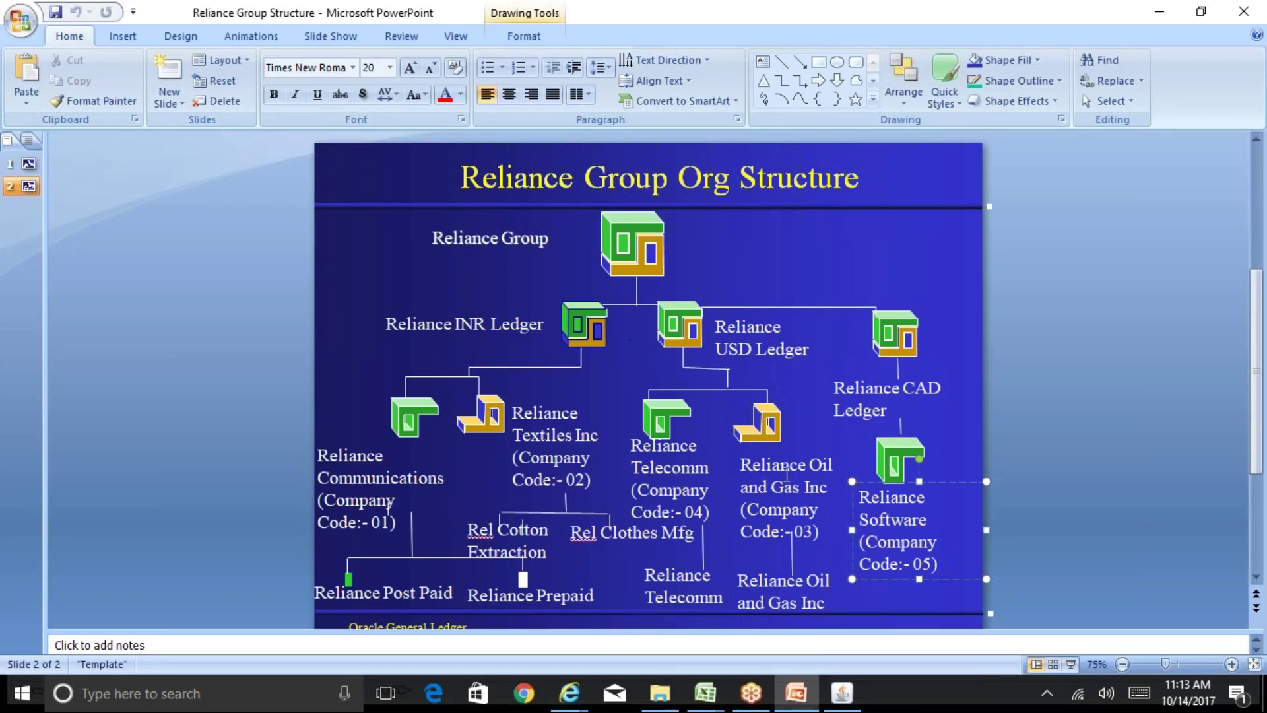
left_click(784, 474)
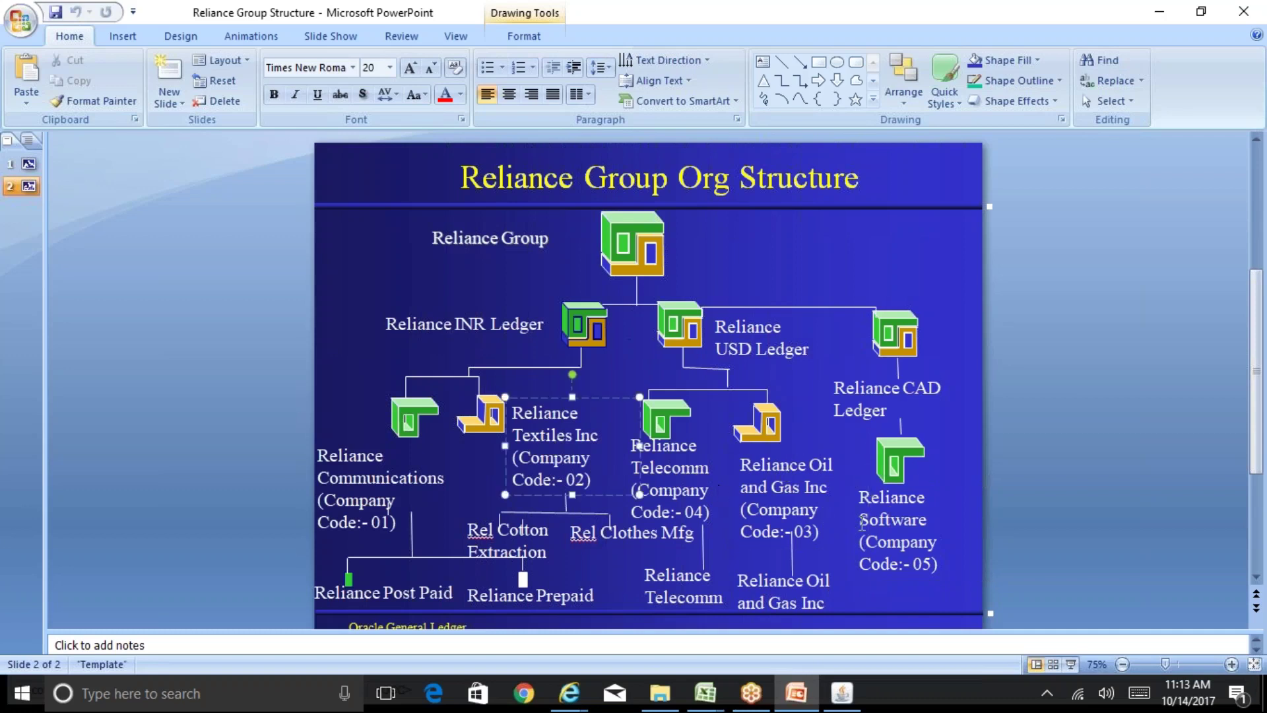
left_click(862, 523)
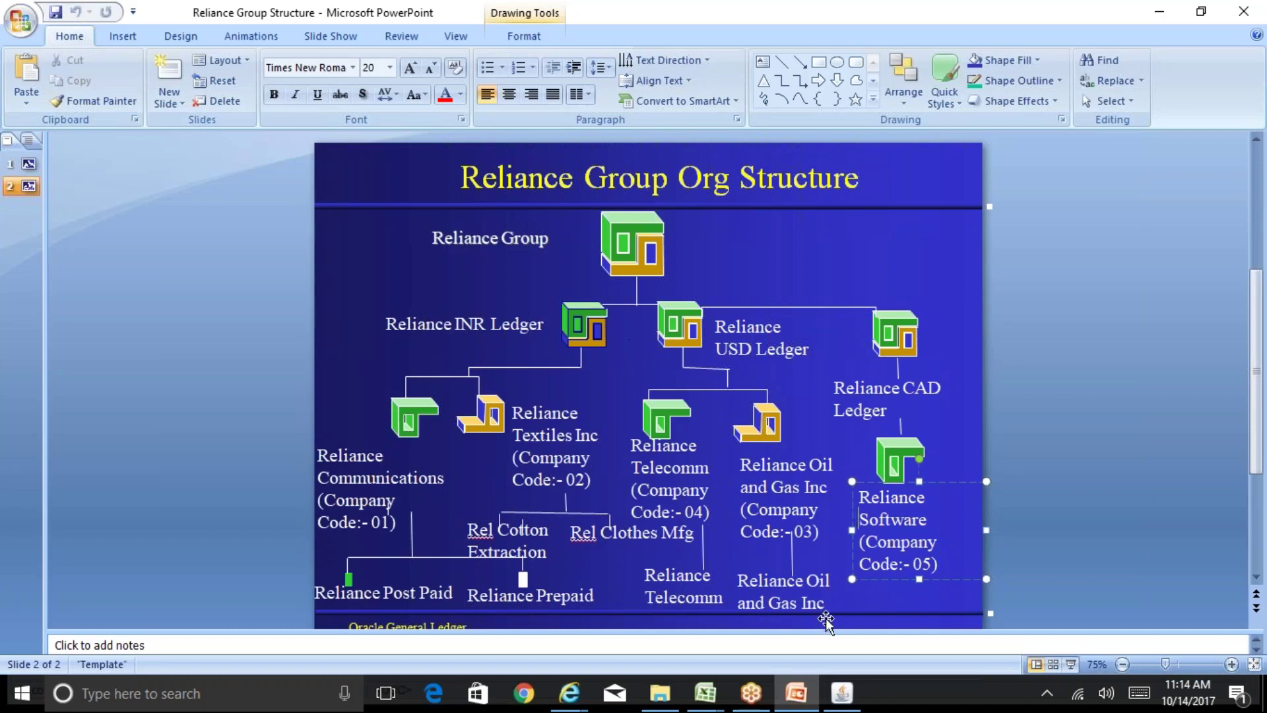
left_click(843, 694)
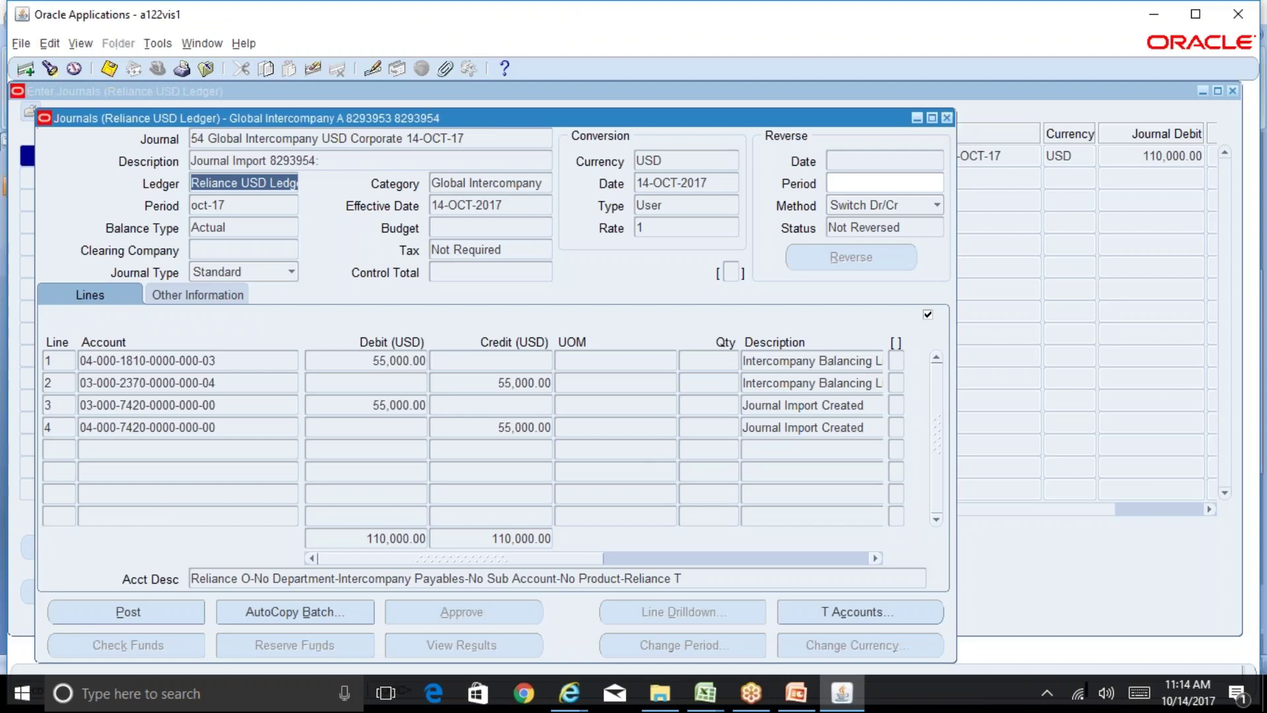
- Close the Journals, Enter Journals and Requests windows
left_click(947, 119)
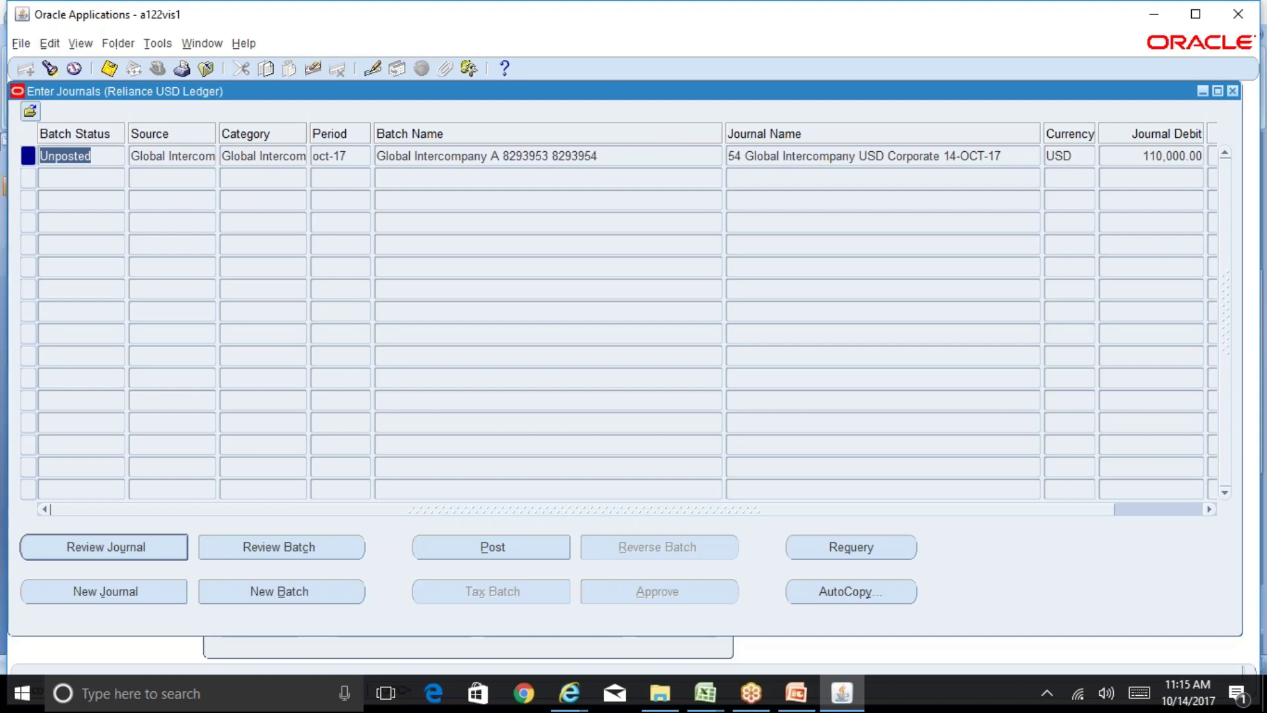
left_click(1233, 92)
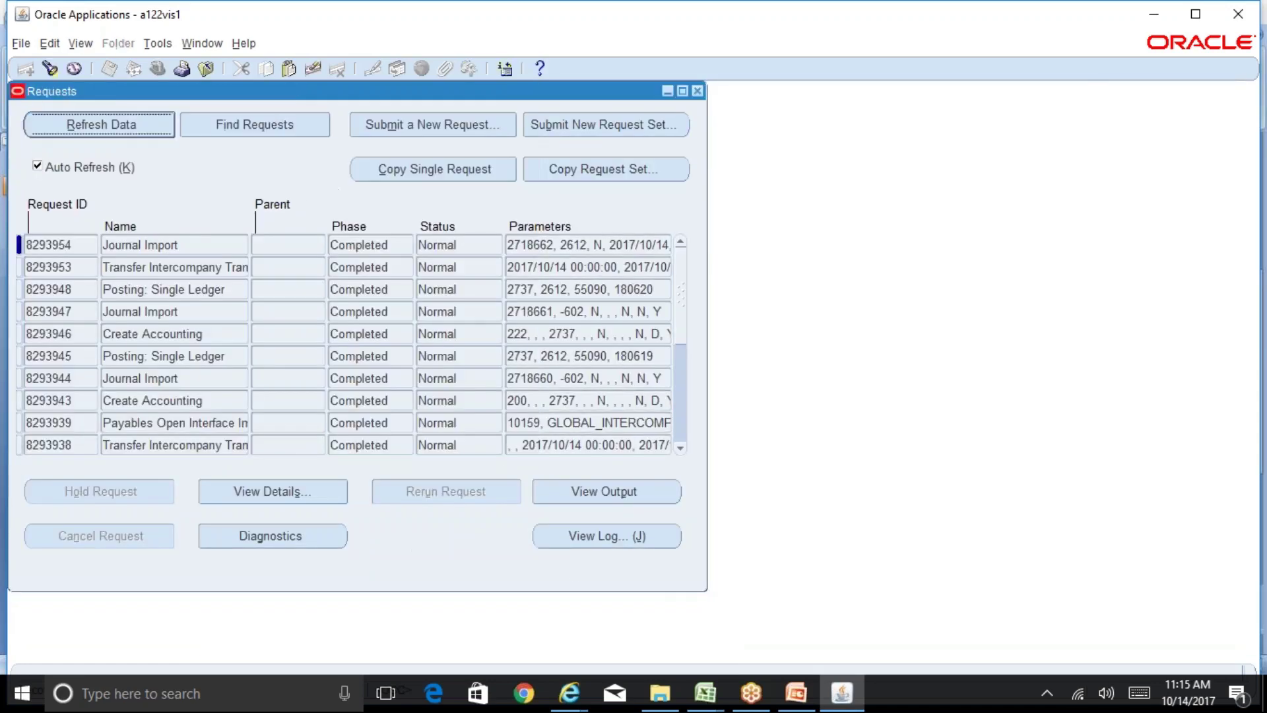
left_click(697, 91)
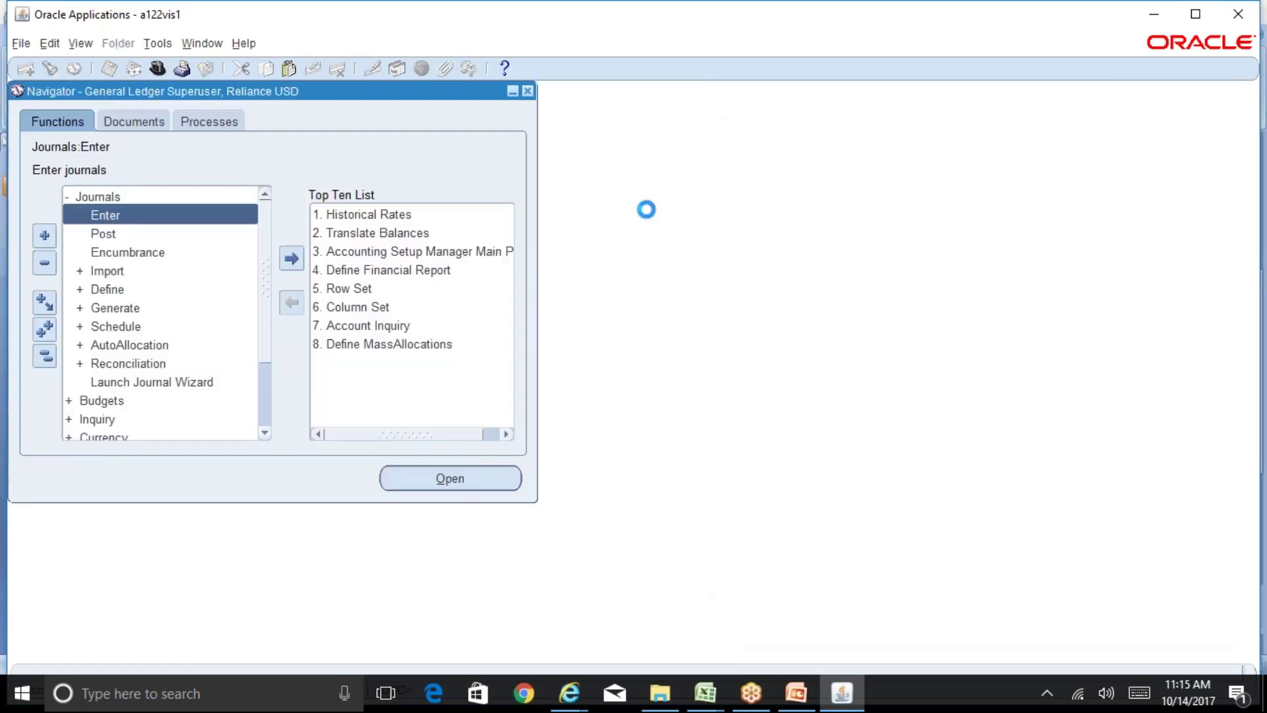